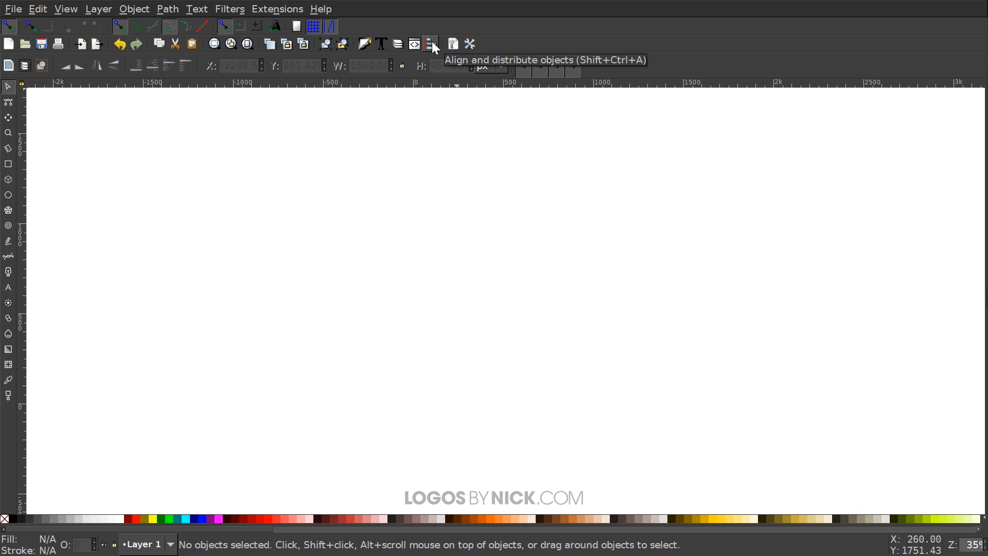
Show the Align and Distribute and the Fill and Stroke dialogs, and set the canvas zoom to 1:1.
click(432, 44)
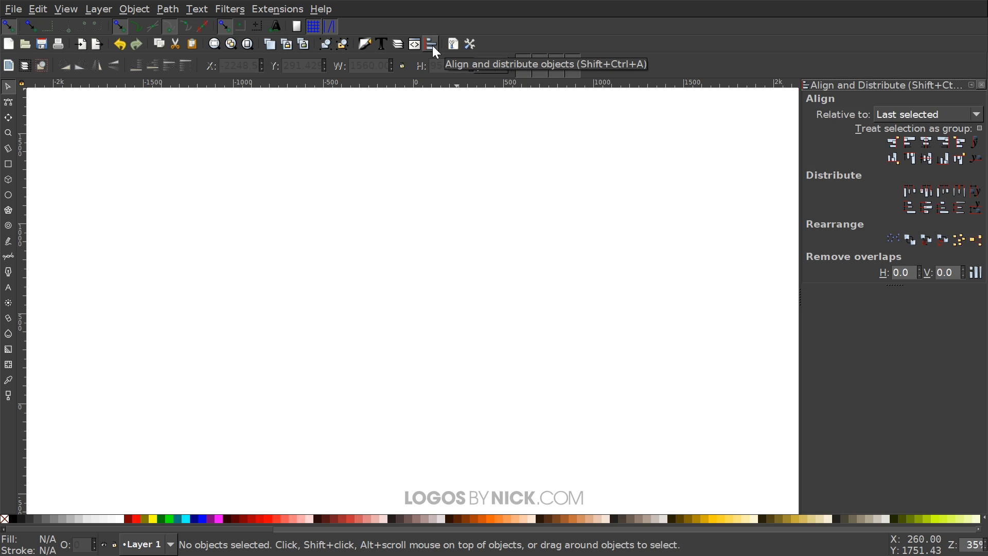
click(366, 44)
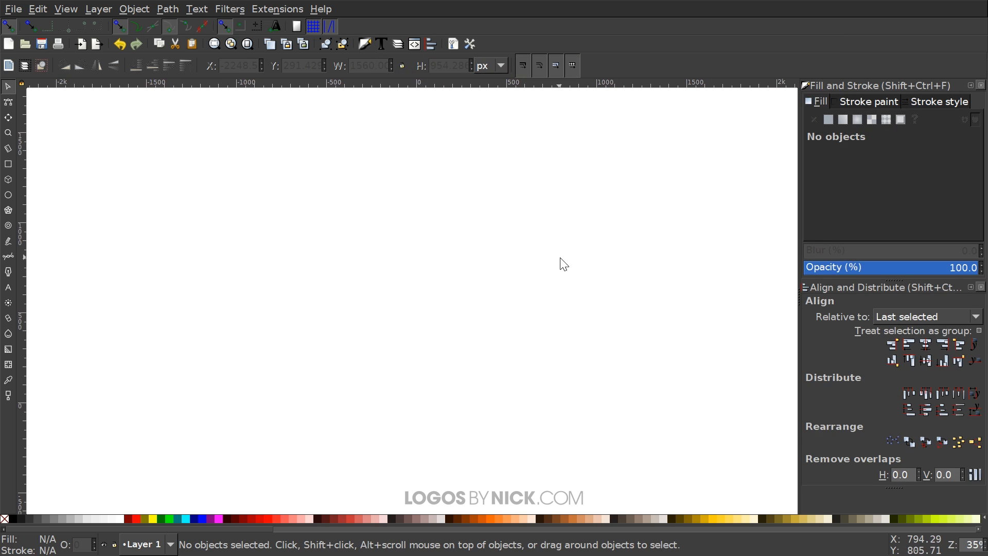
click(70, 9)
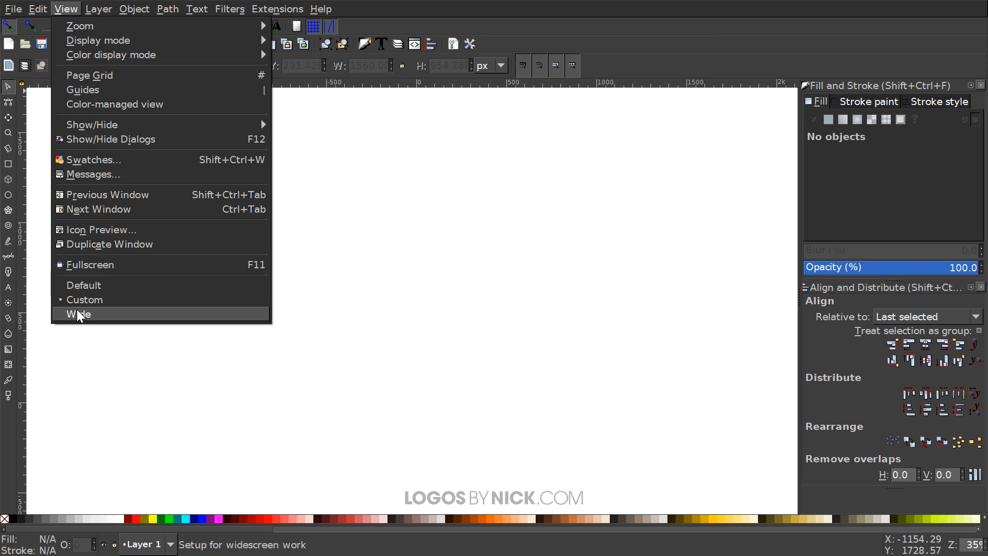
mouse_move(110, 29)
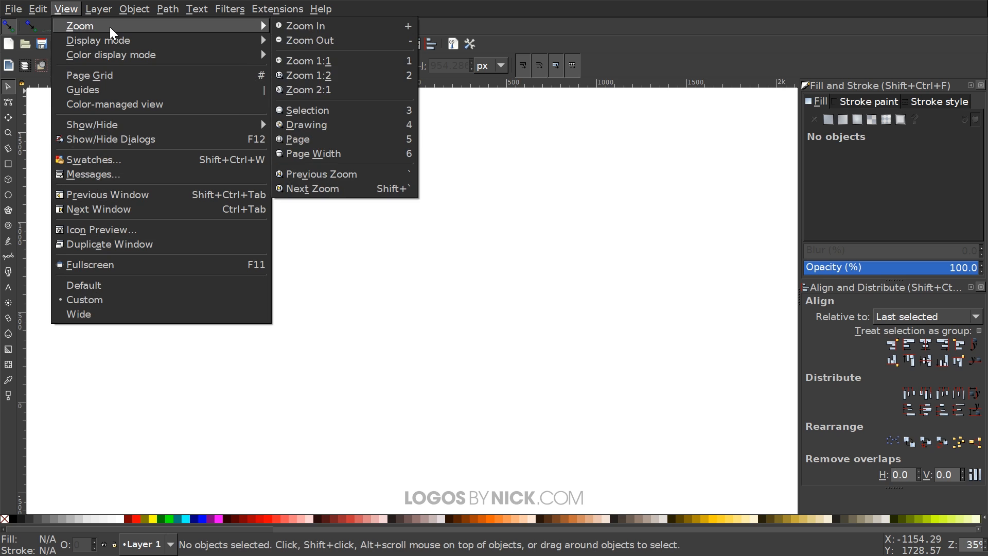
click(319, 60)
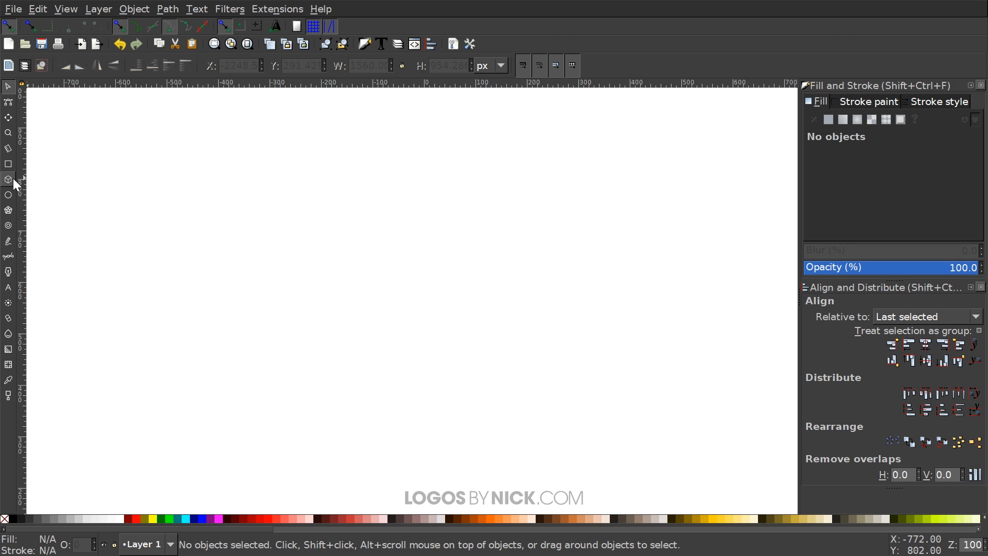
Draw an upright regular polygon with 6 corners, about 318 px wide and 367 px tall.
click(8, 212)
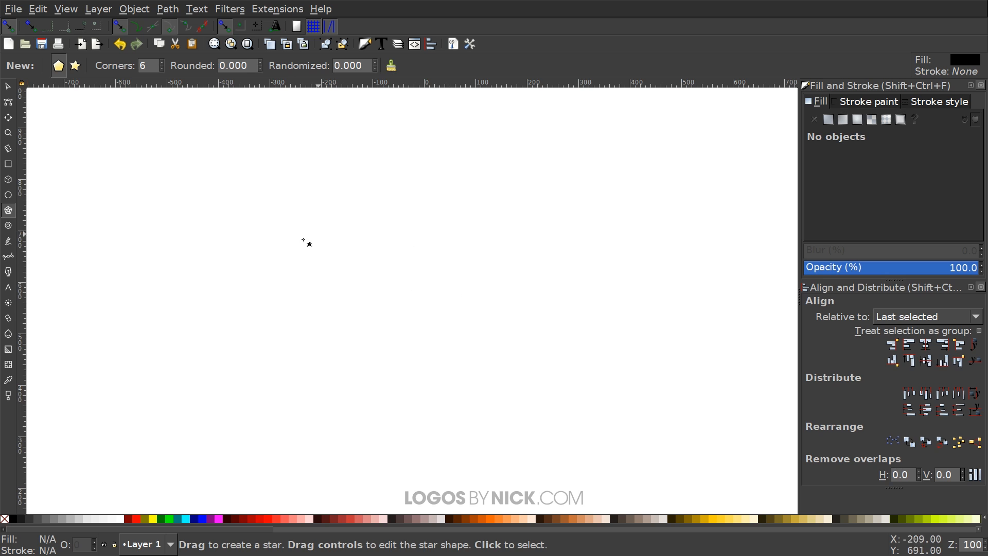
key(ctrl)
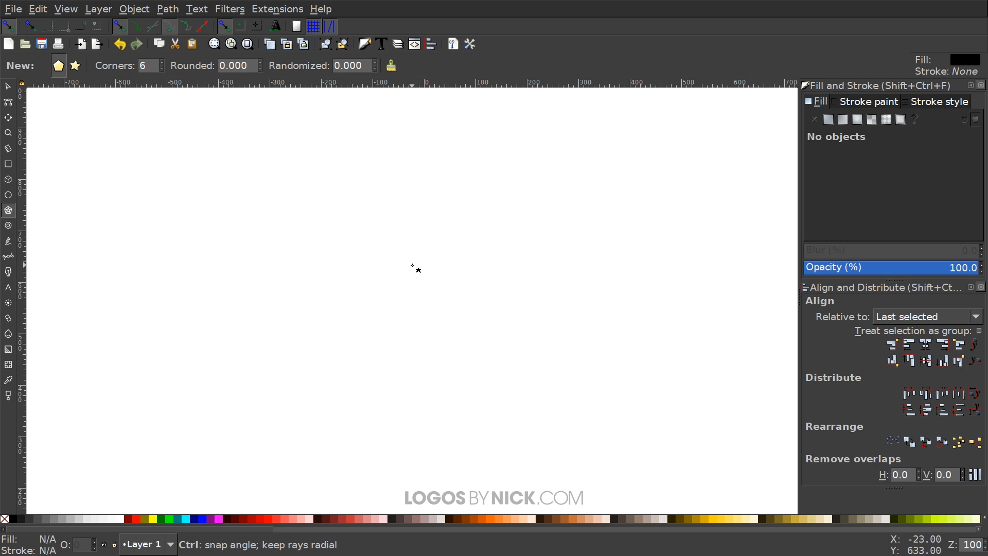
drag(369, 267, 450, 318)
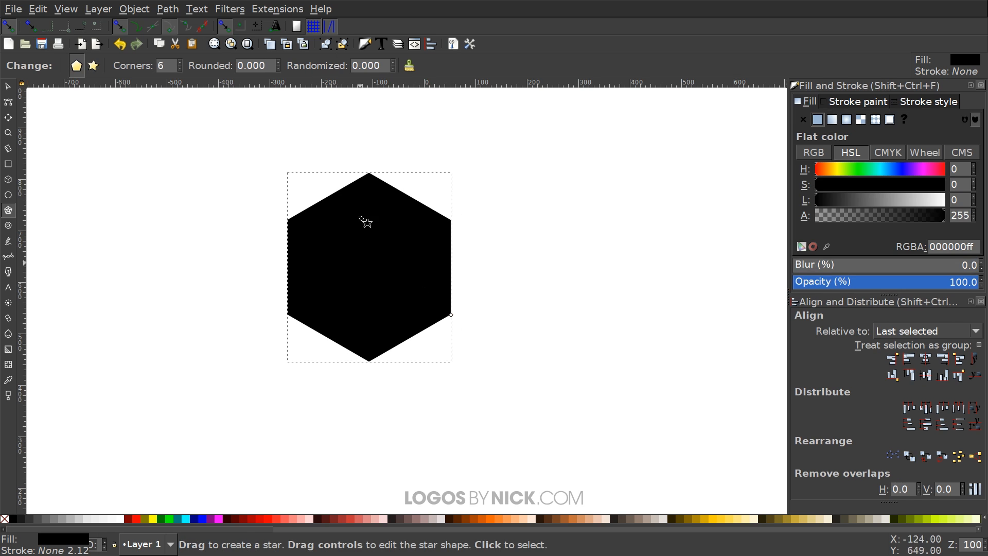
drag(567, 256, 617, 294)
key(ctrl+z)
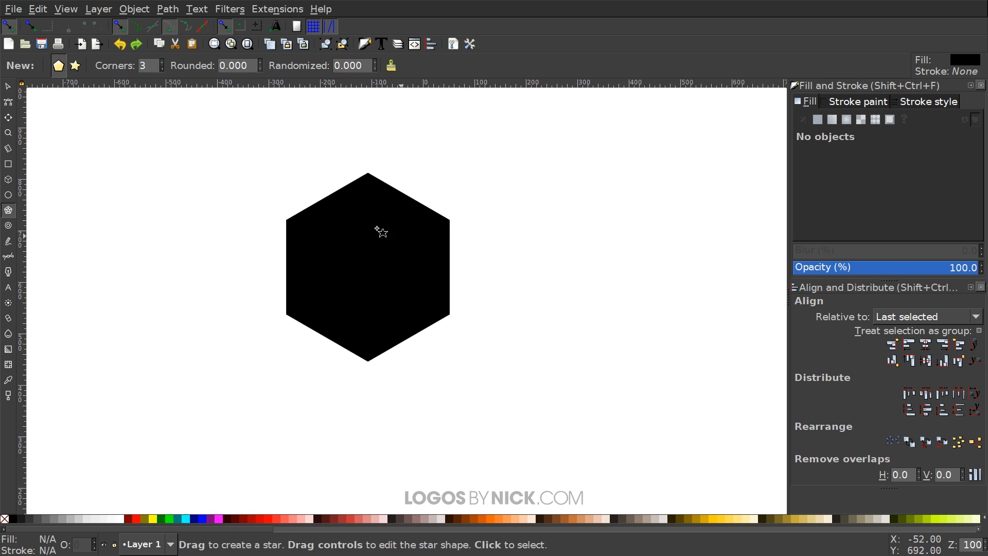
Convert the hexagon to a path and set its opacity to 50%.
click(8, 88)
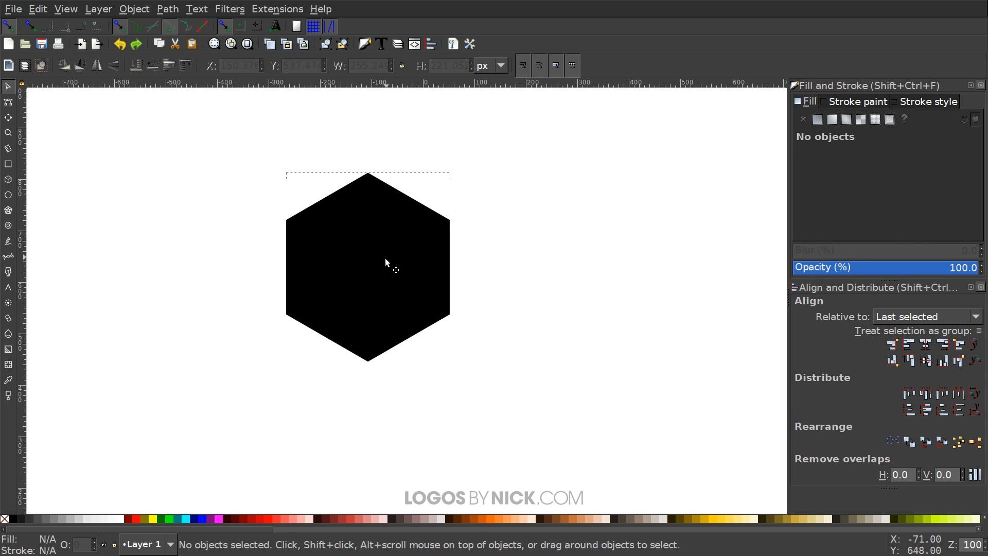
drag(386, 262, 398, 275)
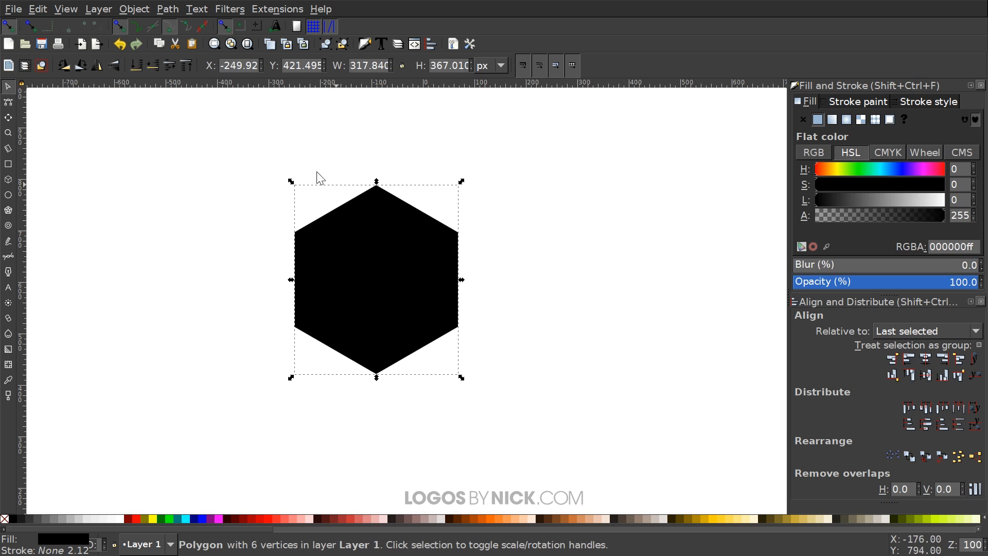
click(160, 9)
click(202, 27)
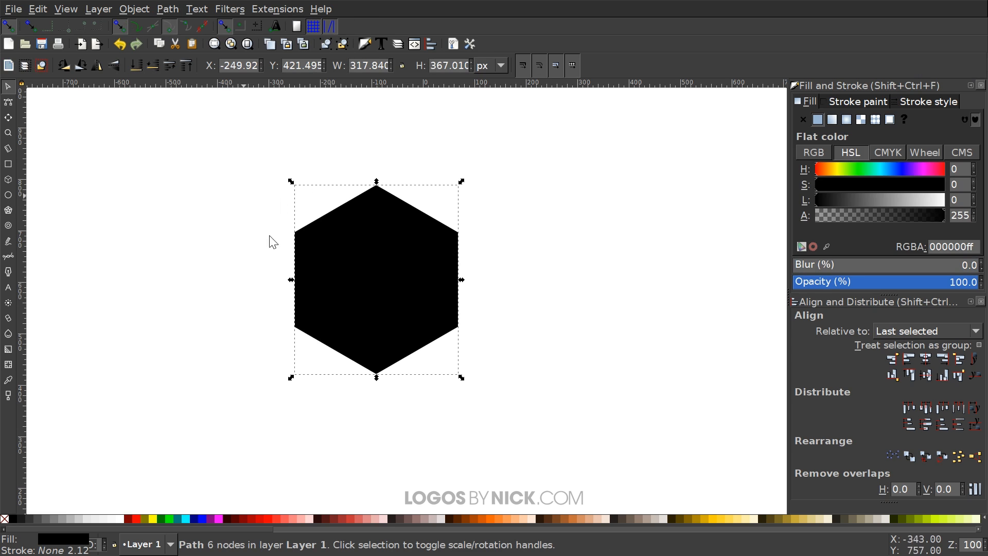
drag(404, 343, 414, 341)
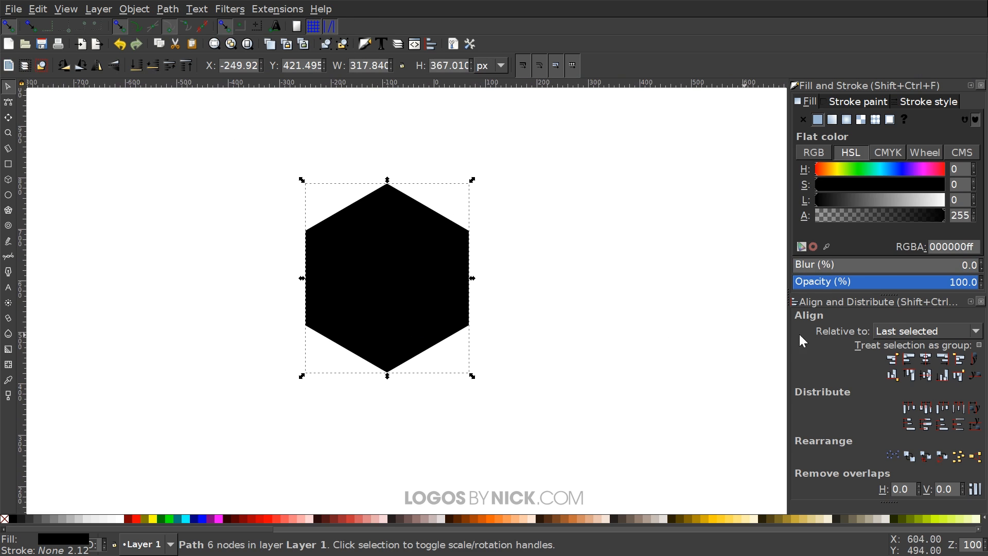
click(887, 282)
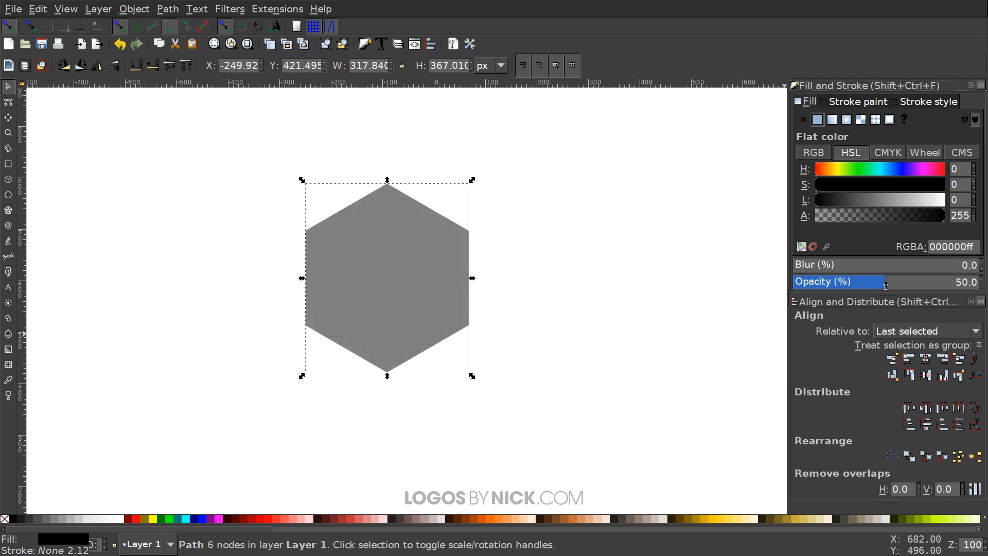
mouse_move(443, 290)
mouse_down()
mouse_move(433, 290)
mouse_move(443, 290)
mouse_up()
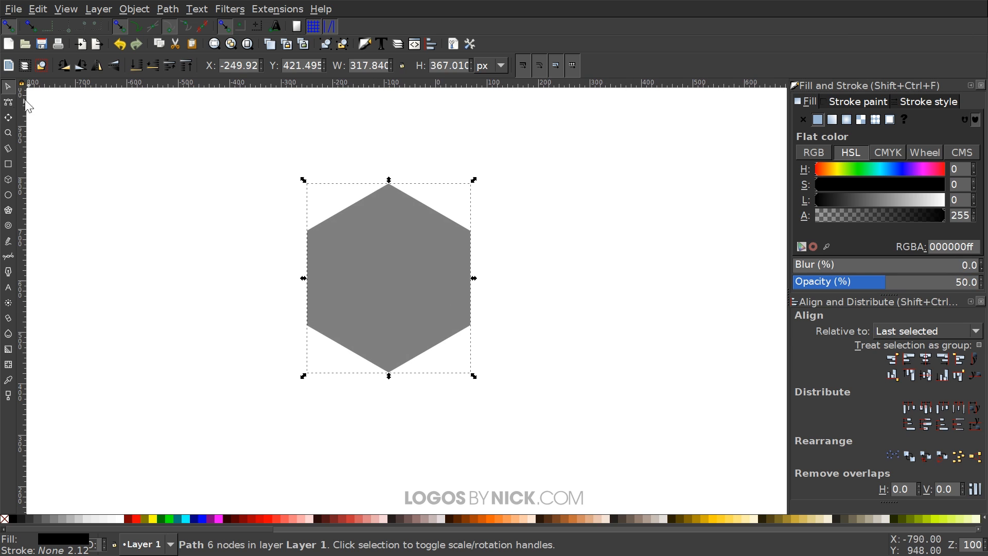
Shorten the hexagon by moving its three upper nodes straight down about 70 px.
click(9, 103)
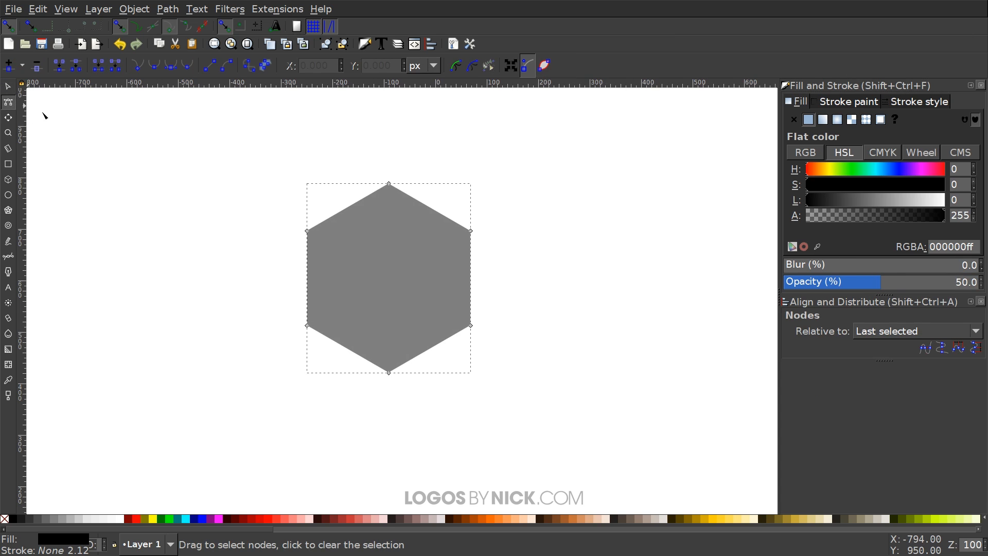
drag(236, 142, 534, 252)
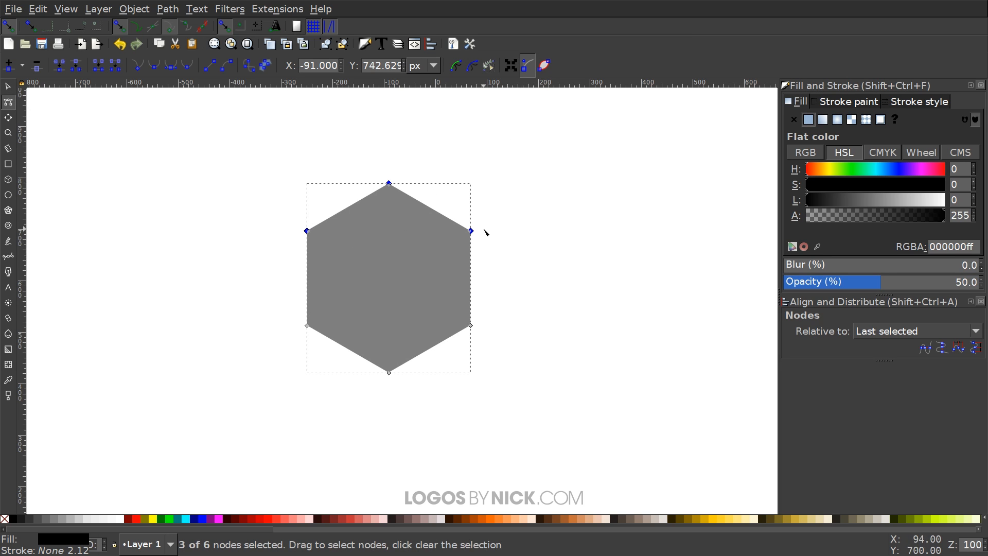
drag(472, 235, 472, 270)
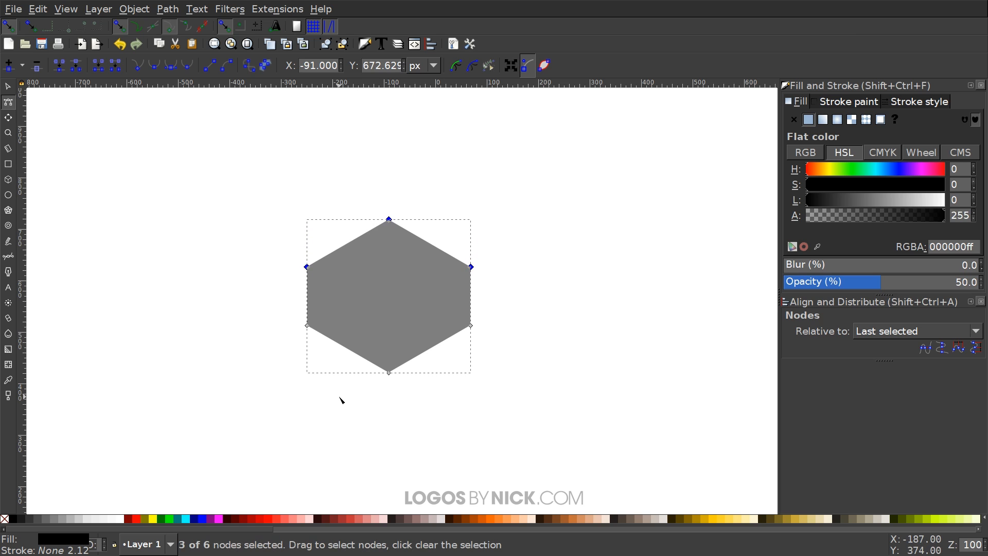
Duplicate the shortened hexagon and move the copy straight up, snapping its lower-left corner onto the original's upper-left corner.
click(9, 86)
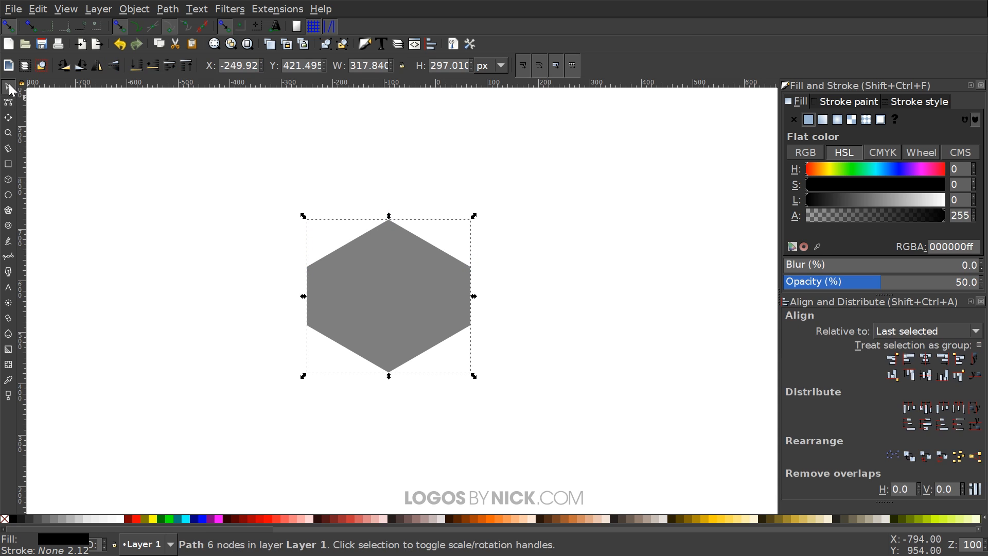
right_click(396, 255)
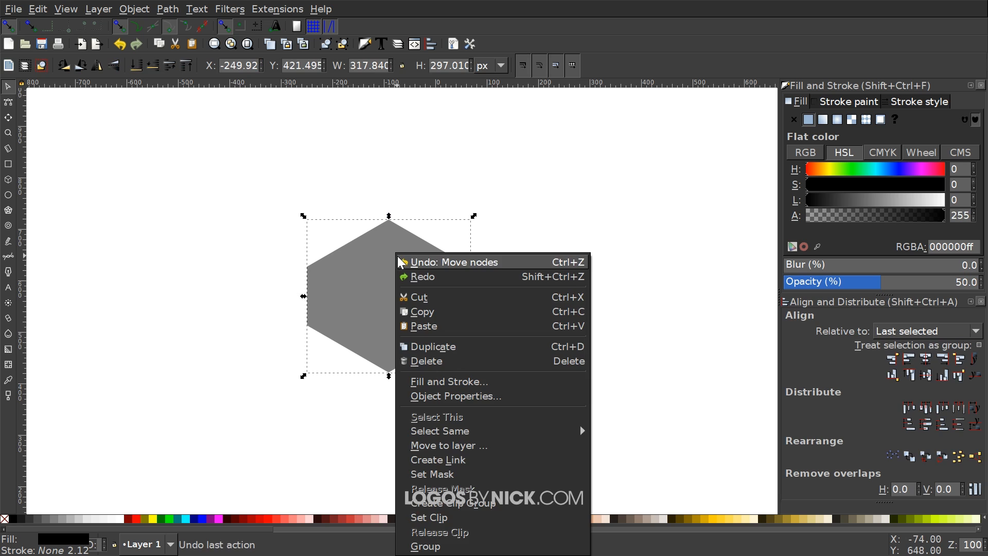
click(431, 348)
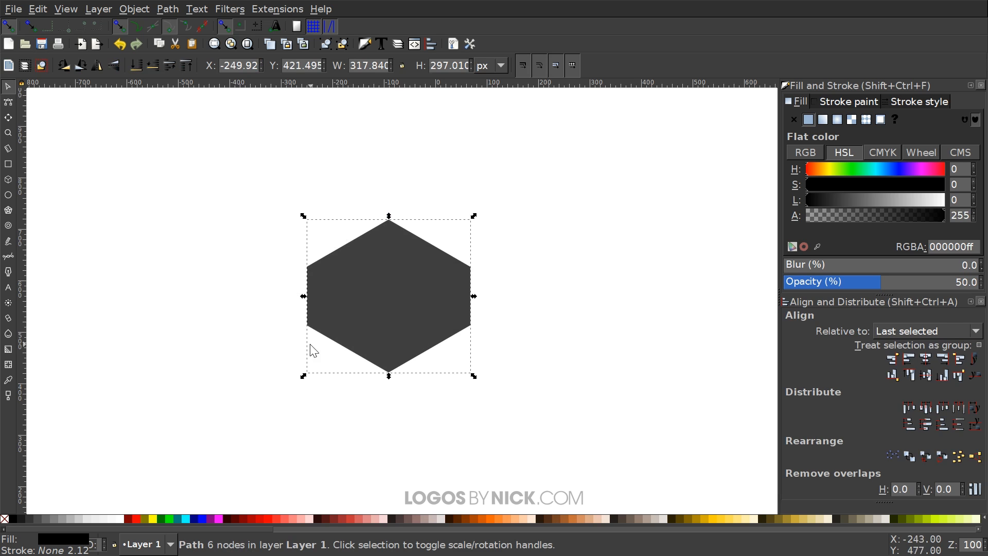
drag(307, 326, 307, 268)
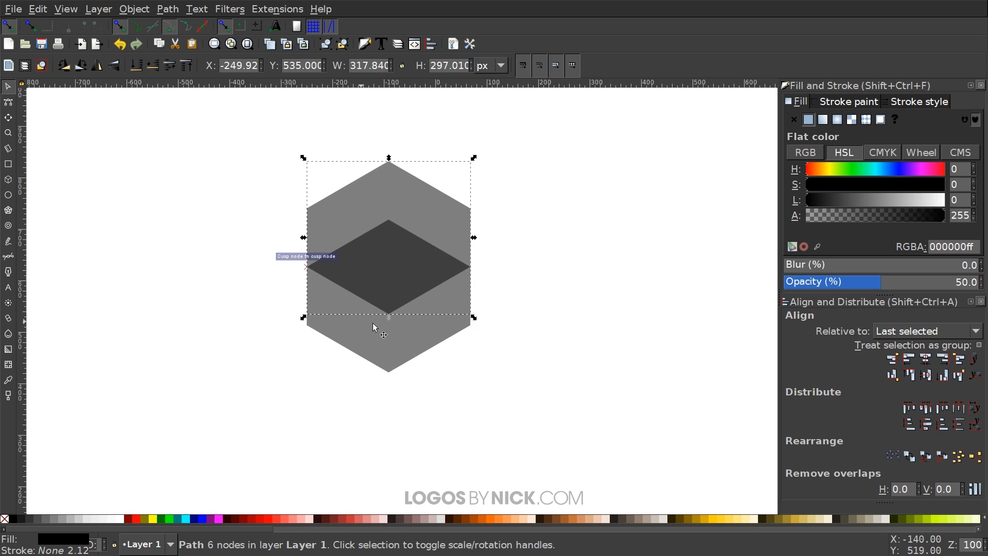
Trace a closed four-sided Bezier path over the lower hexagon's left side face, snapping to its corners and the dark diamond's corners.
drag(575, 306, 579, 314)
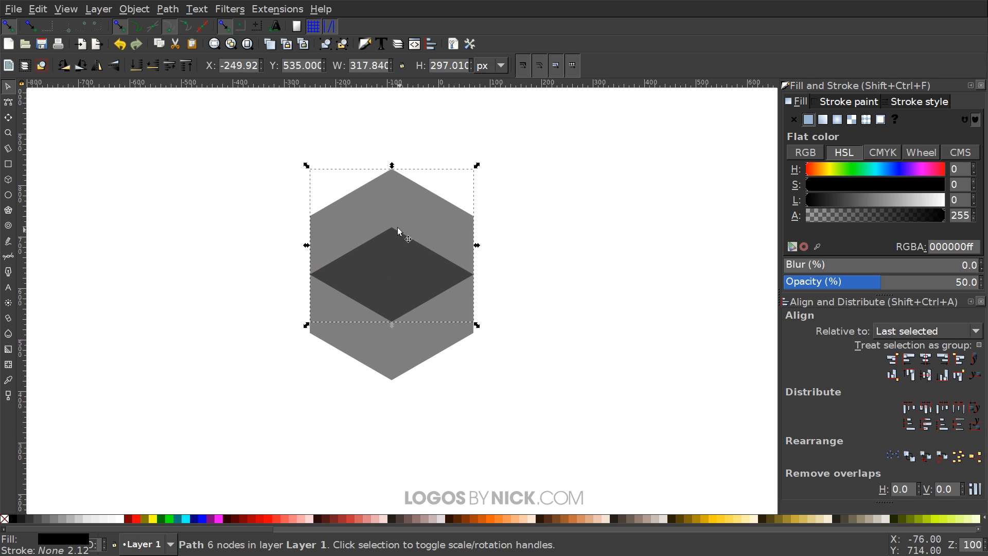
drag(472, 285, 465, 285)
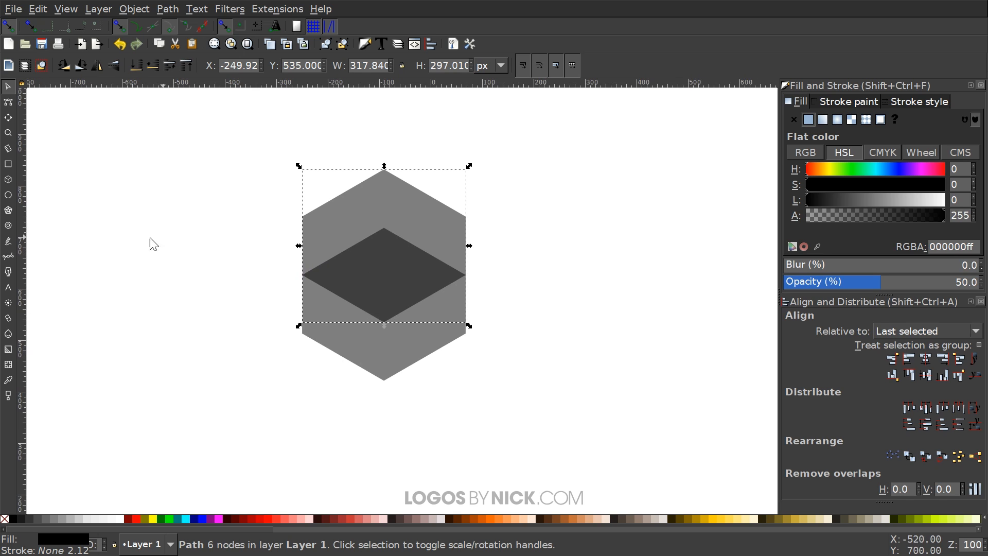
click(8, 257)
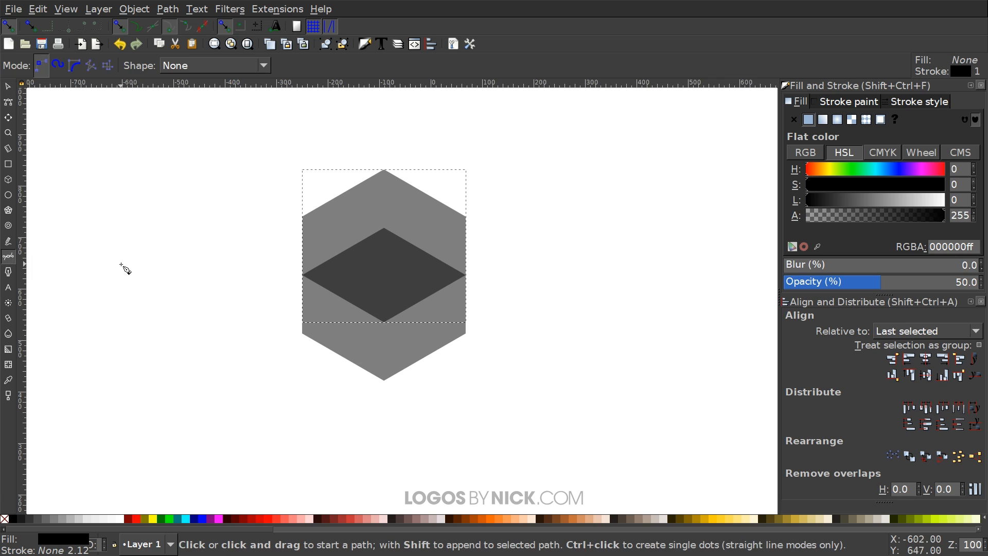
scroll(128, 272, down, 2)
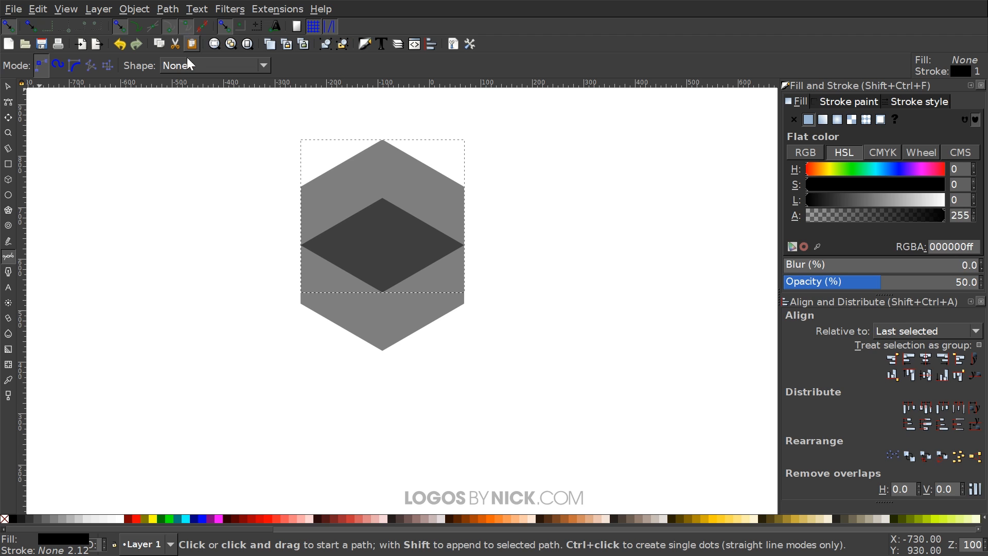
drag(201, 297, 202, 305)
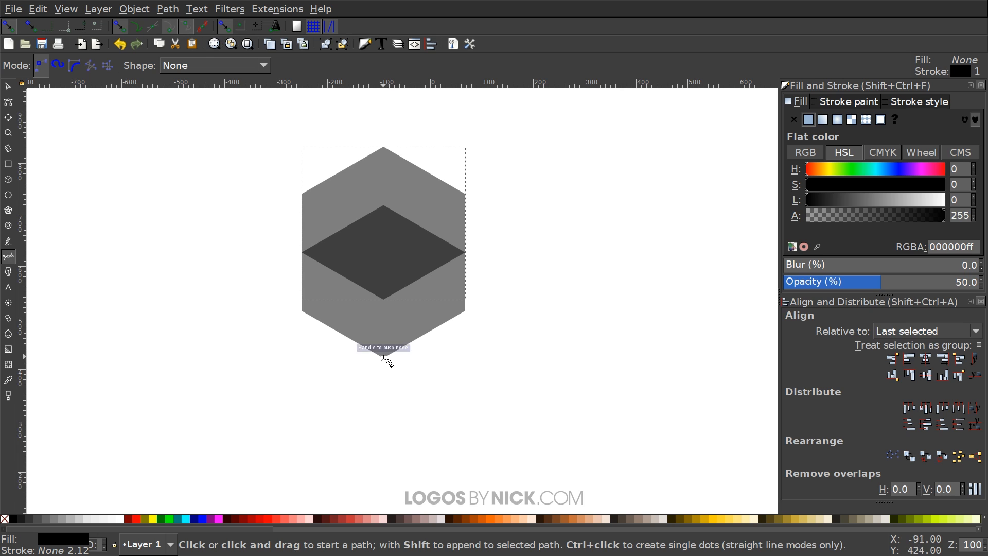
click(384, 357)
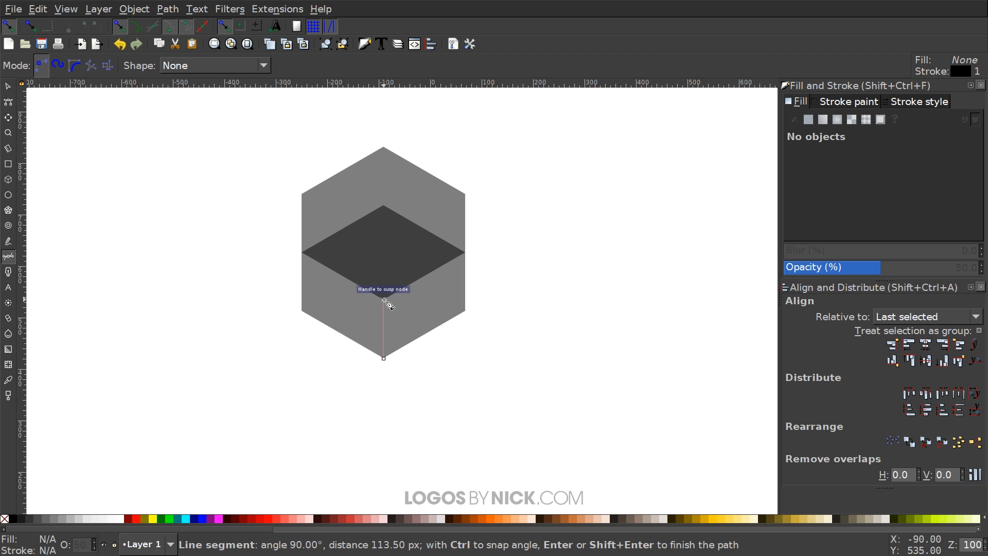
click(384, 300)
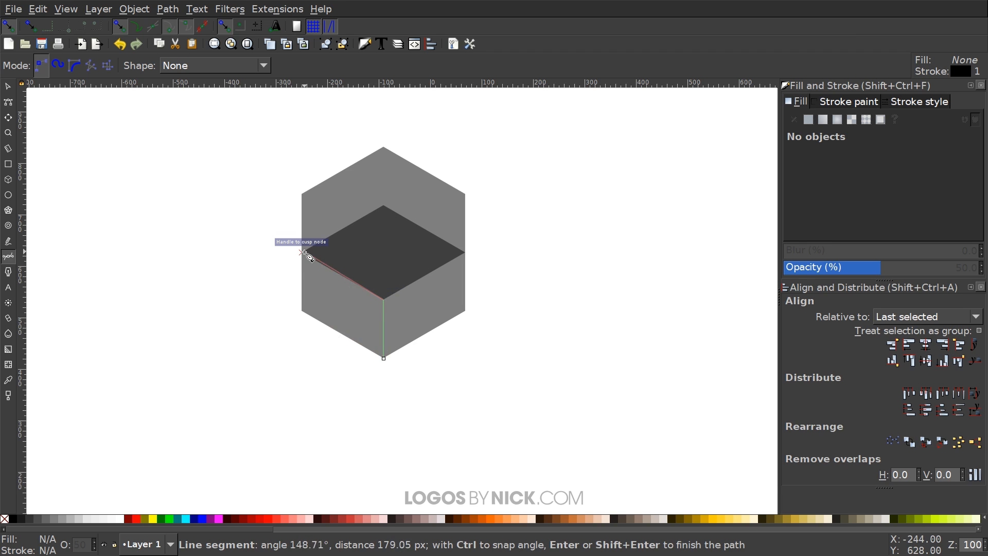
click(302, 253)
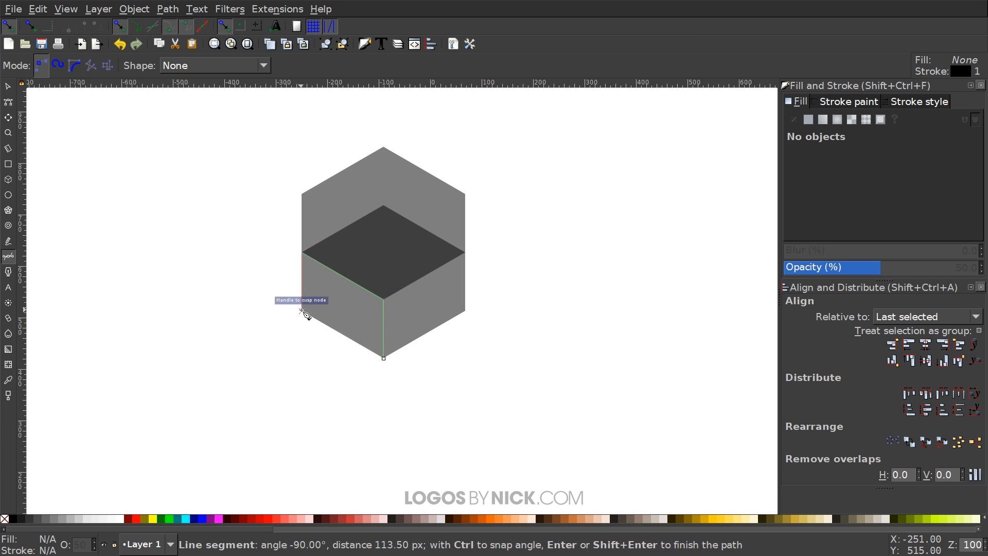
click(302, 311)
click(383, 356)
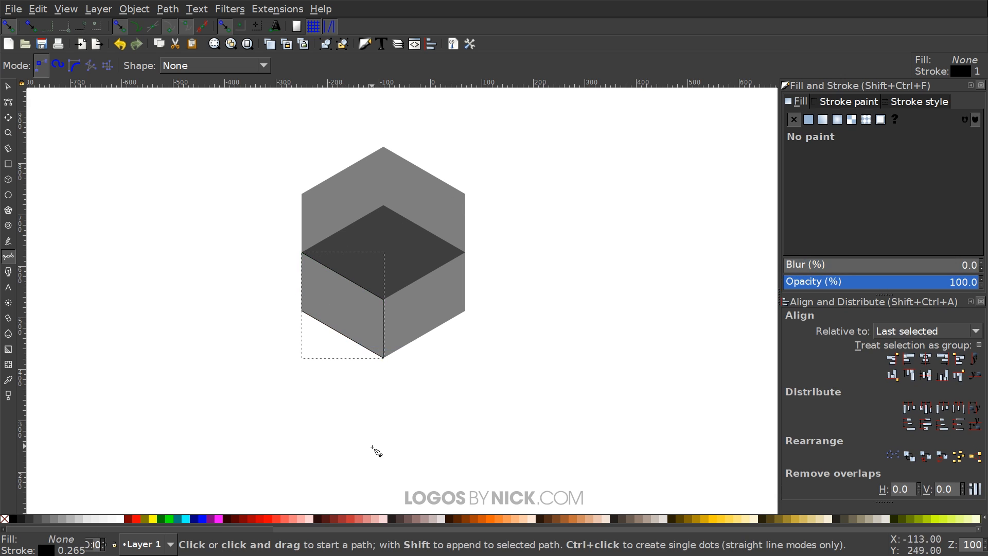
Trace a matching closed four-sided Bezier path over the lower hexagon's right side face, snapping to its corners.
click(466, 312)
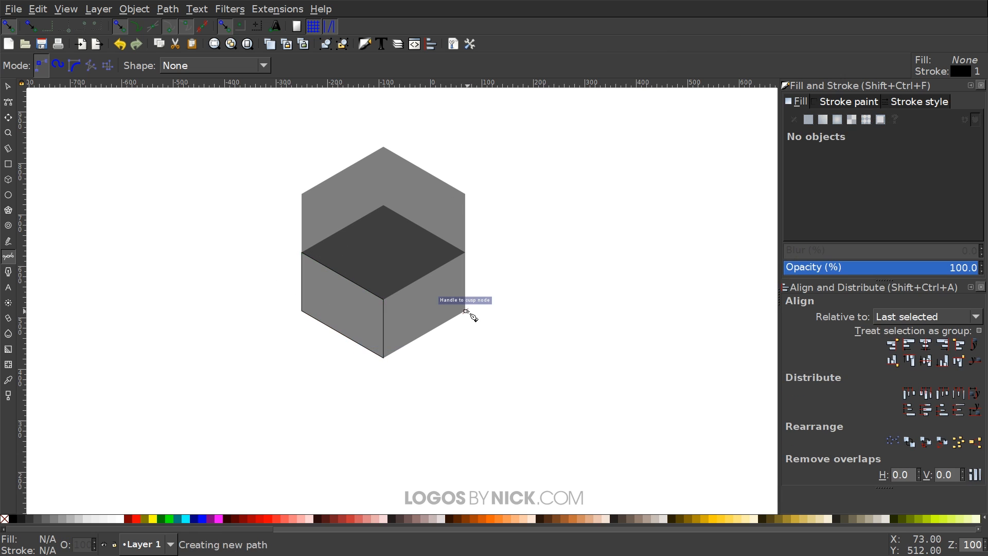
click(466, 252)
click(383, 298)
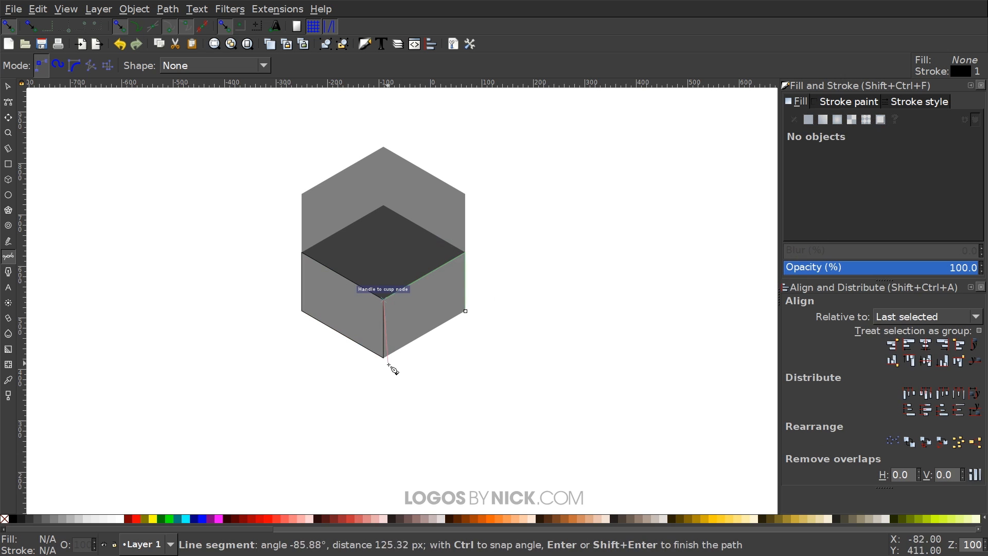
click(384, 357)
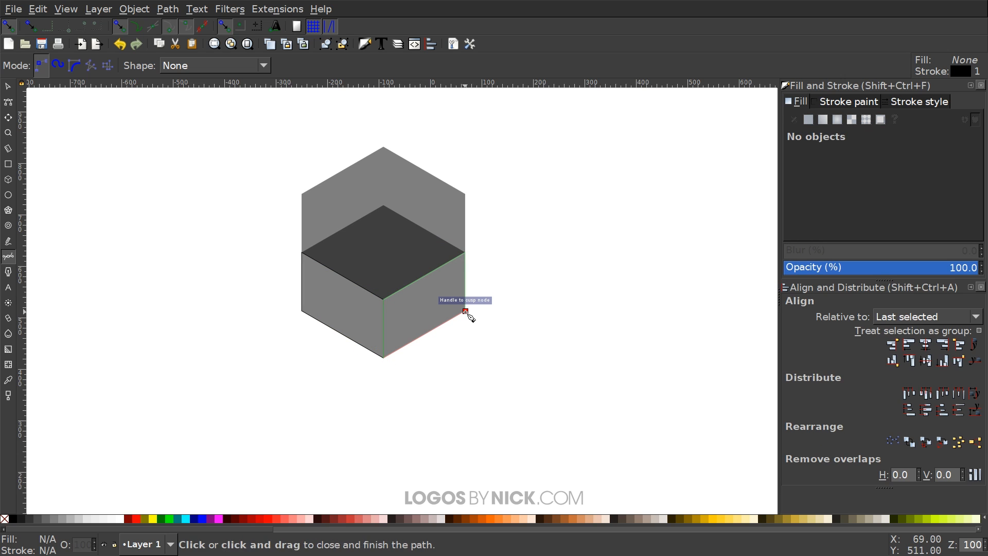
click(466, 311)
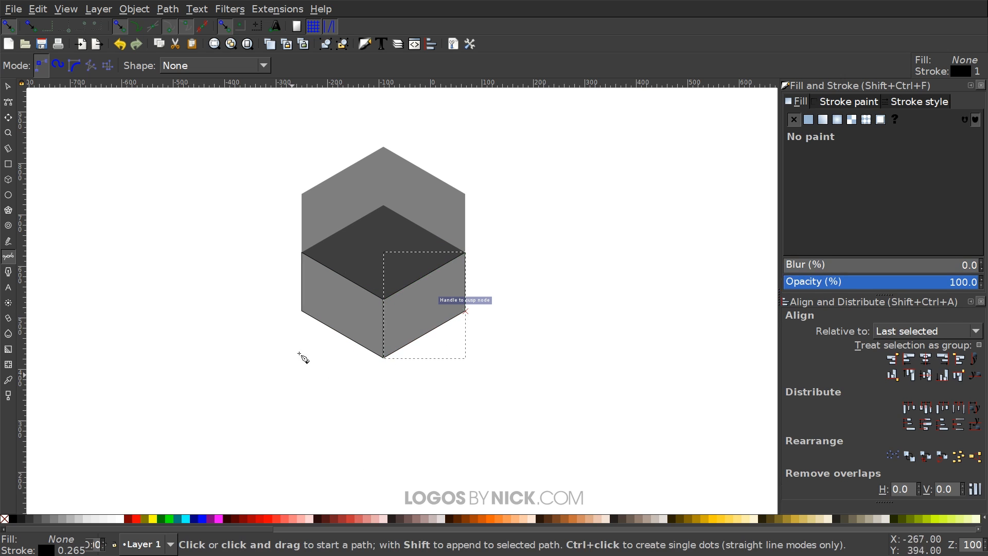
Trace a closed four-sided Bezier path around the dark diamond for the box's top face, snapping to its corners.
click(383, 206)
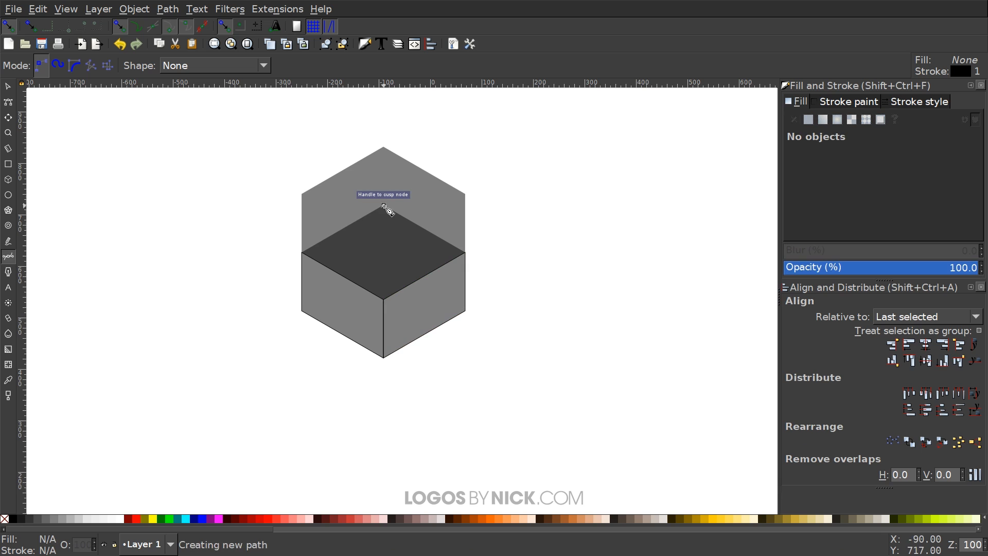
click(302, 252)
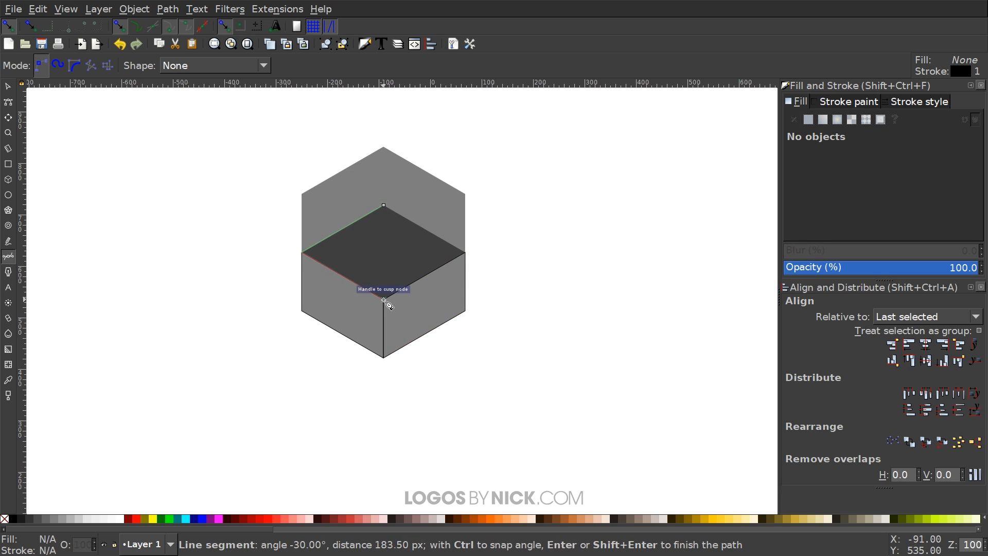
click(383, 298)
click(465, 253)
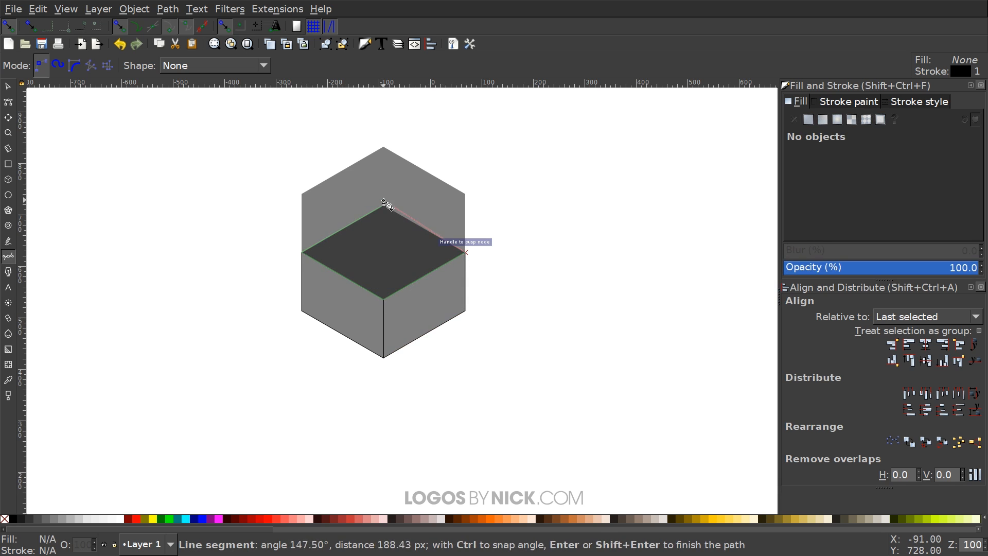
click(383, 205)
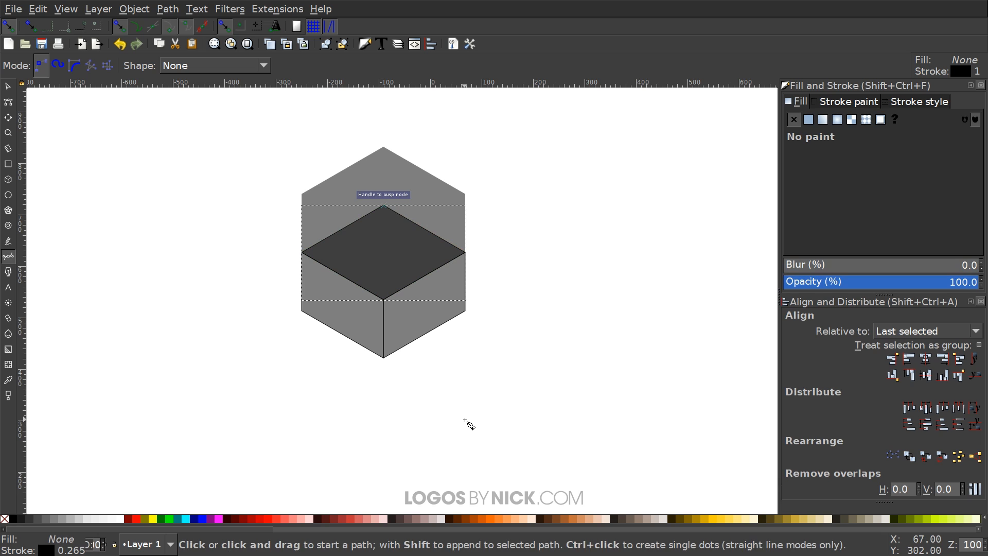
Pull the two gray hexagons off the traced outlines and delete them both.
click(8, 86)
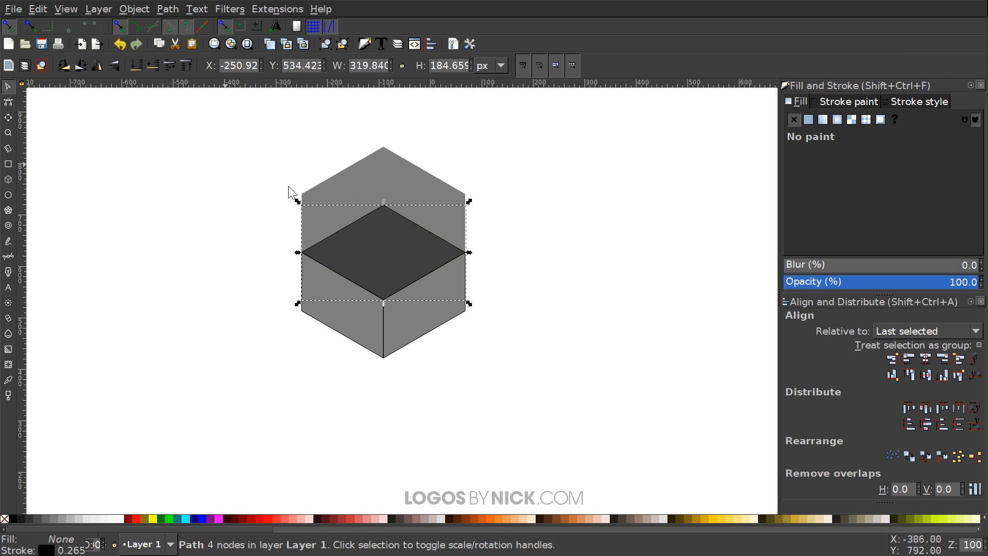
drag(380, 196, 625, 221)
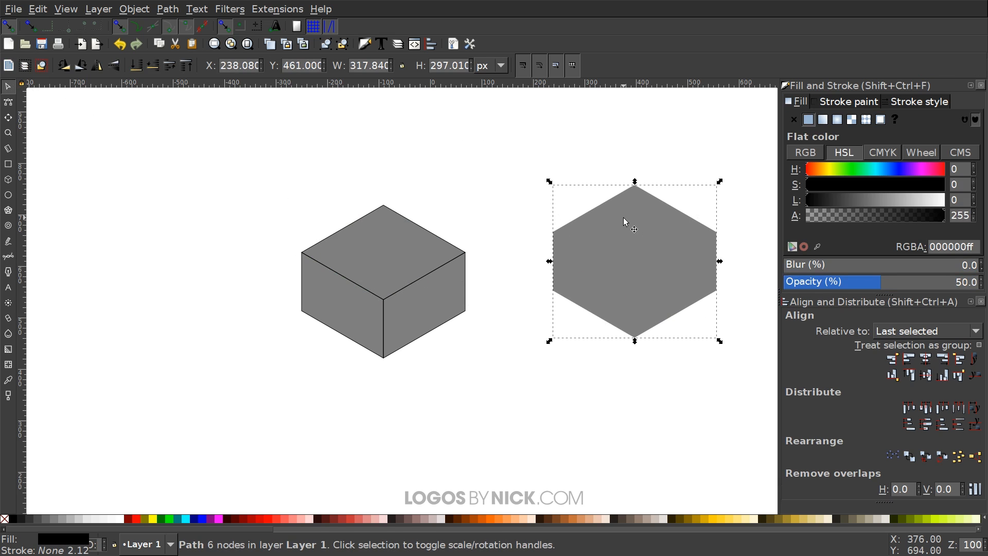
key(Delete)
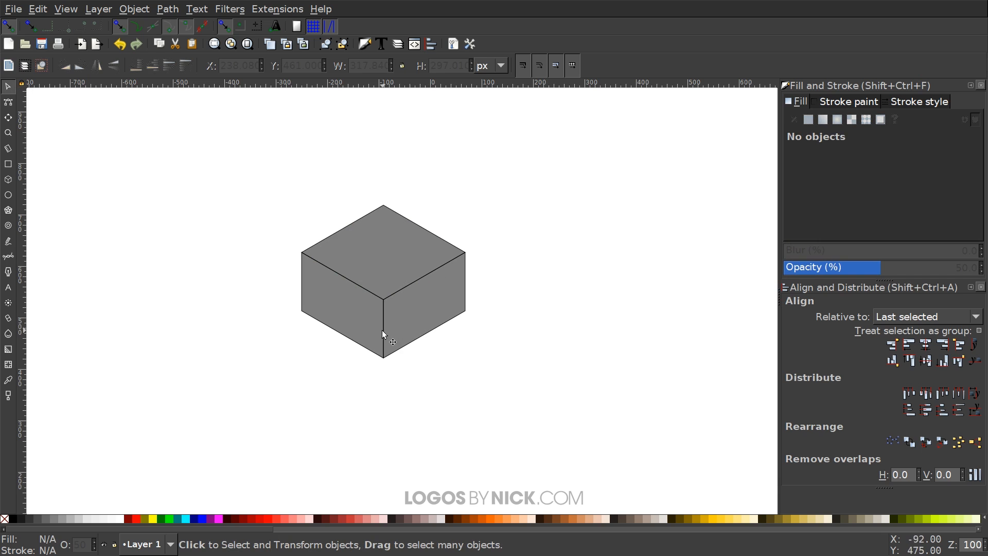
drag(405, 310, 508, 288)
key(Delete)
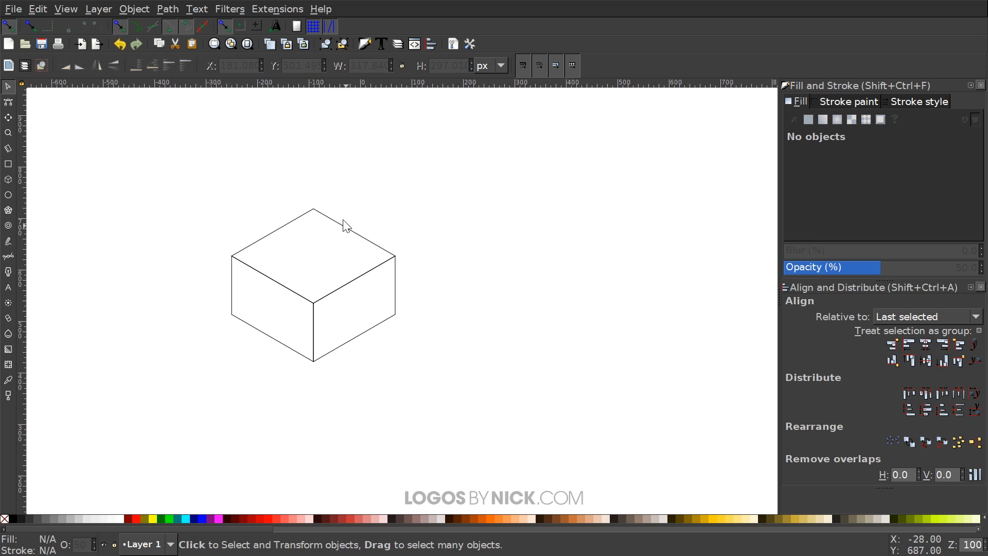
Duplicate the box's top diamond face and place the copy well to the right of the box.
click(315, 210)
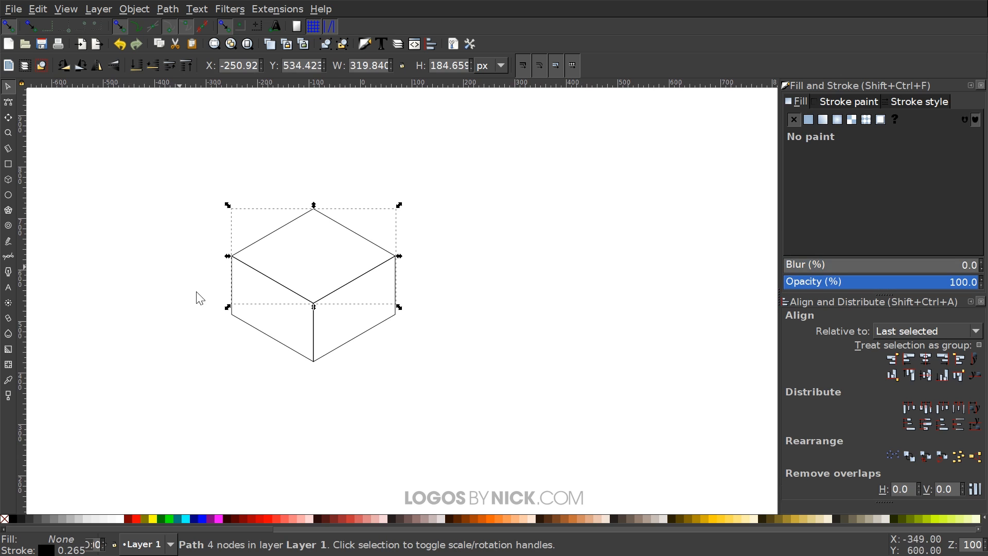
right_click(354, 234)
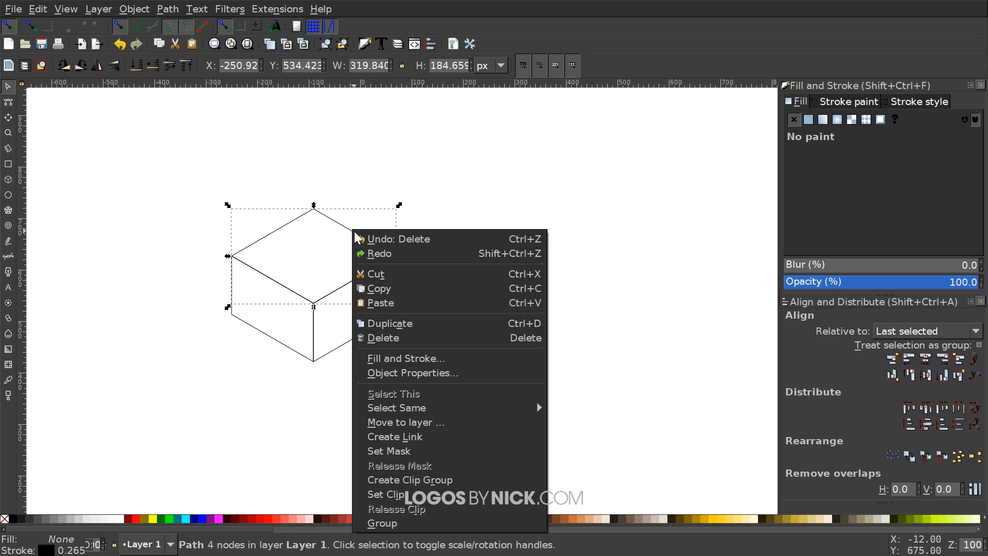
click(392, 319)
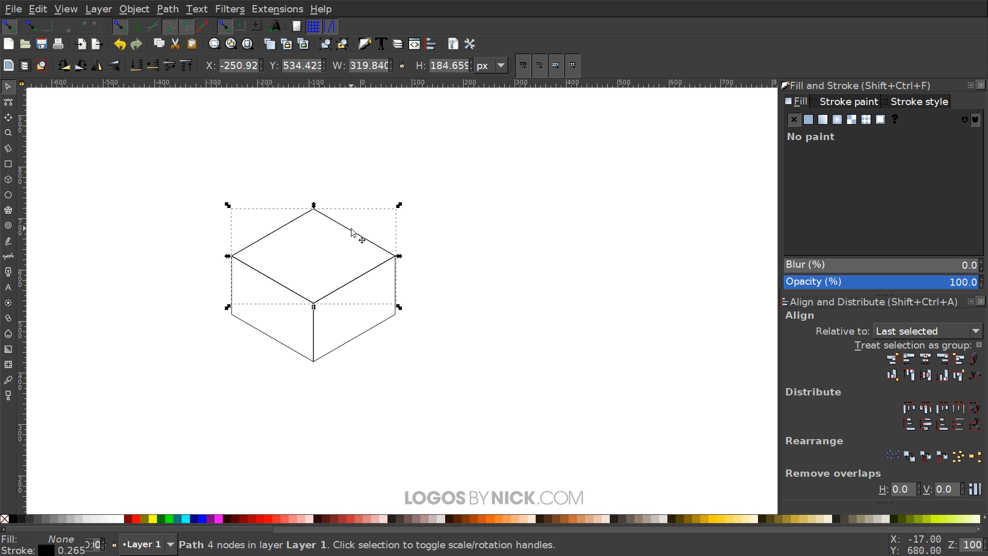
drag(352, 231, 653, 256)
scroll(619, 308, right, 6)
scroll(554, 305, left, 3)
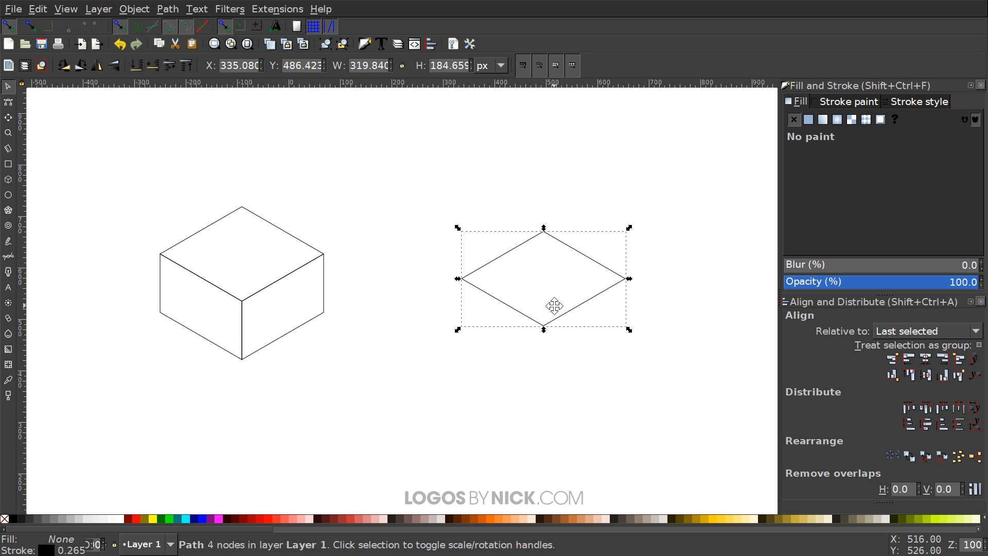
Rotate the diamond copy clockwise until two edges are horizontal, and skew it horizontally into an upright rectangle.
drag(555, 306, 556, 304)
click(563, 240)
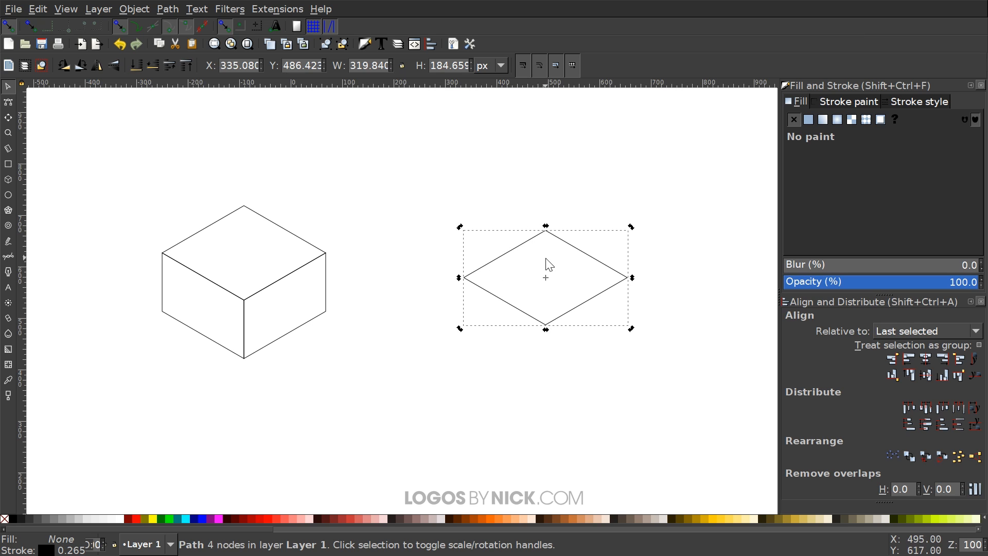
key(ctrl)
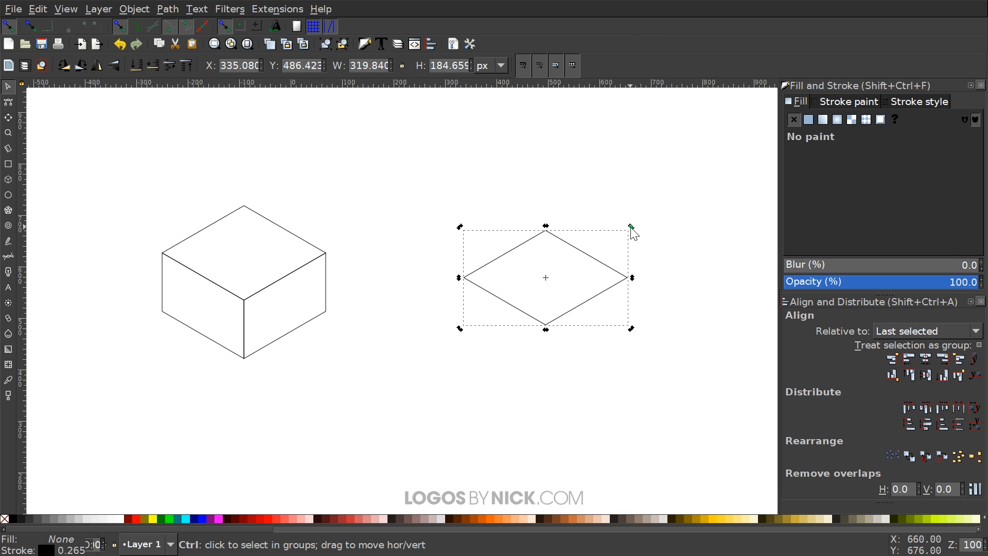
drag(633, 233, 648, 272)
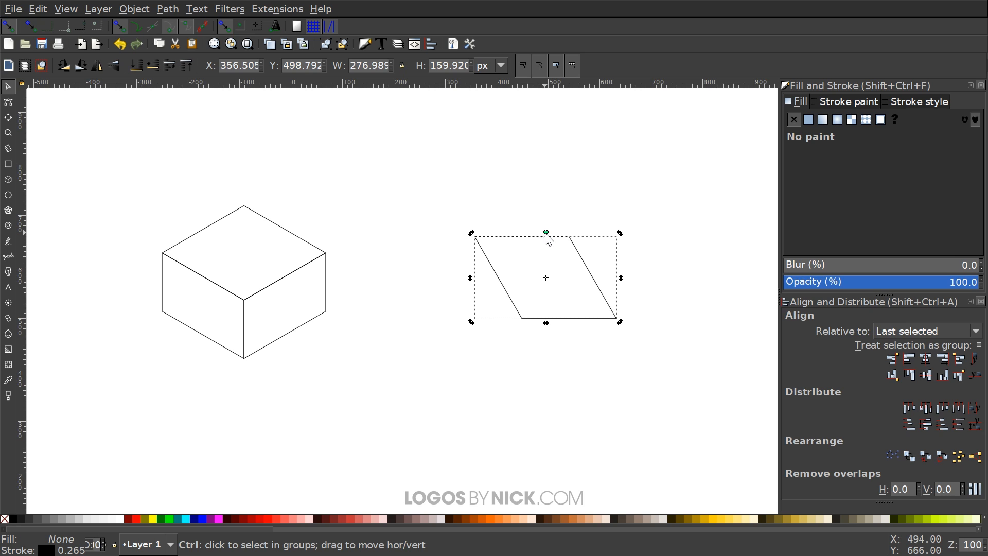
drag(546, 235, 567, 238)
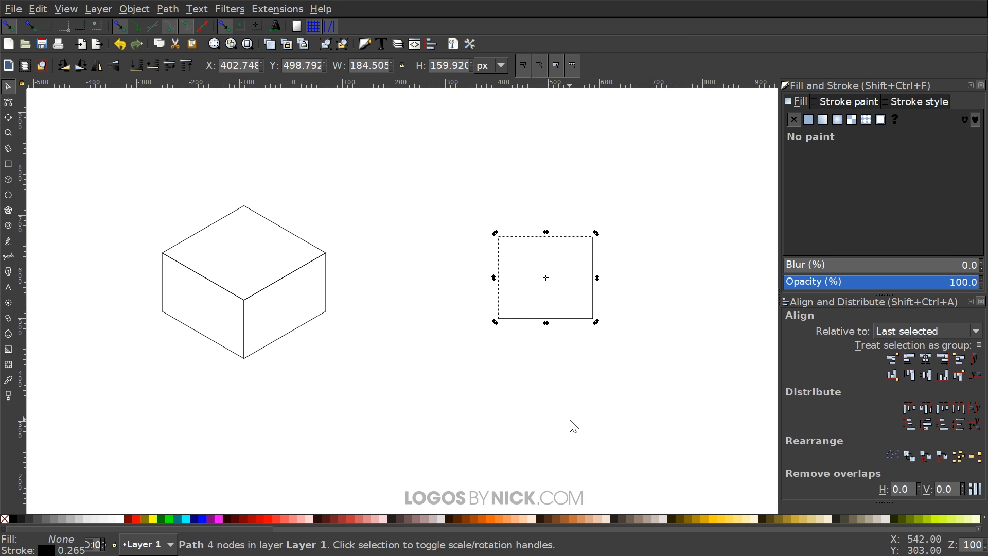
Copy the rectangle to the clipboard and draw an ellipse, slightly taller than wide, above and between the box and the rectangle.
drag(570, 420, 556, 407)
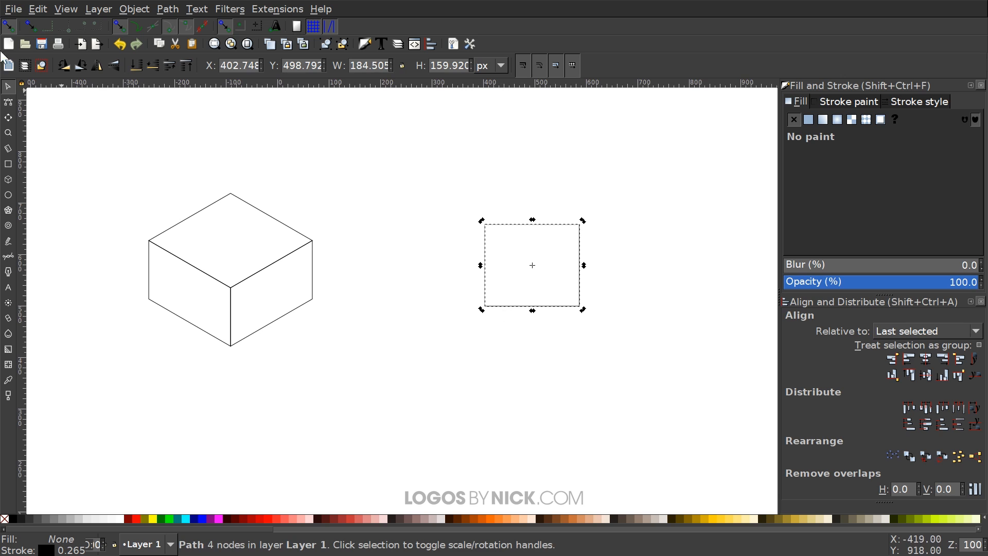
click(43, 11)
click(67, 90)
click(11, 194)
mouse_move(377, 142)
mouse_down()
mouse_move(426, 185)
mouse_move(446, 225)
mouse_up()
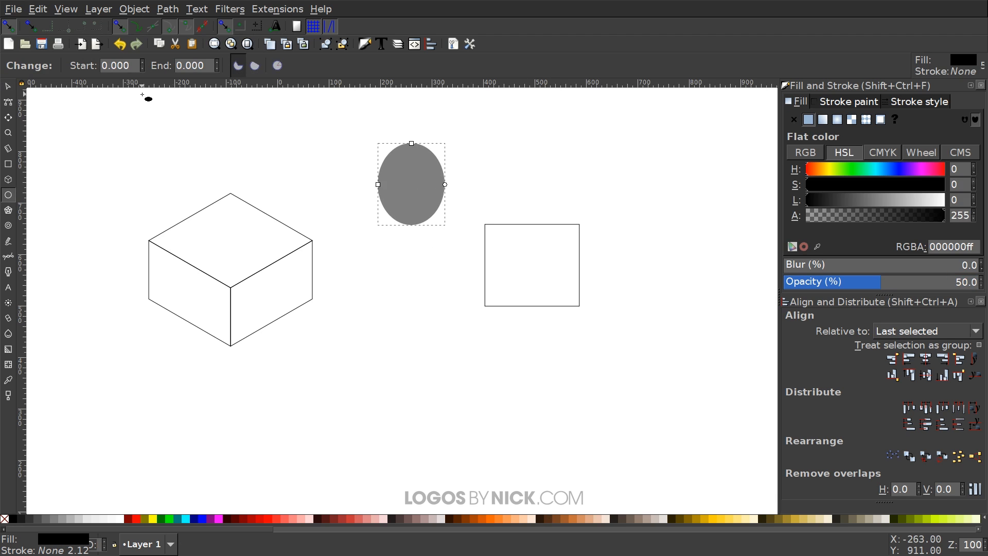
Convert the ellipse to a path and paste the copied rectangle's size onto it.
click(167, 9)
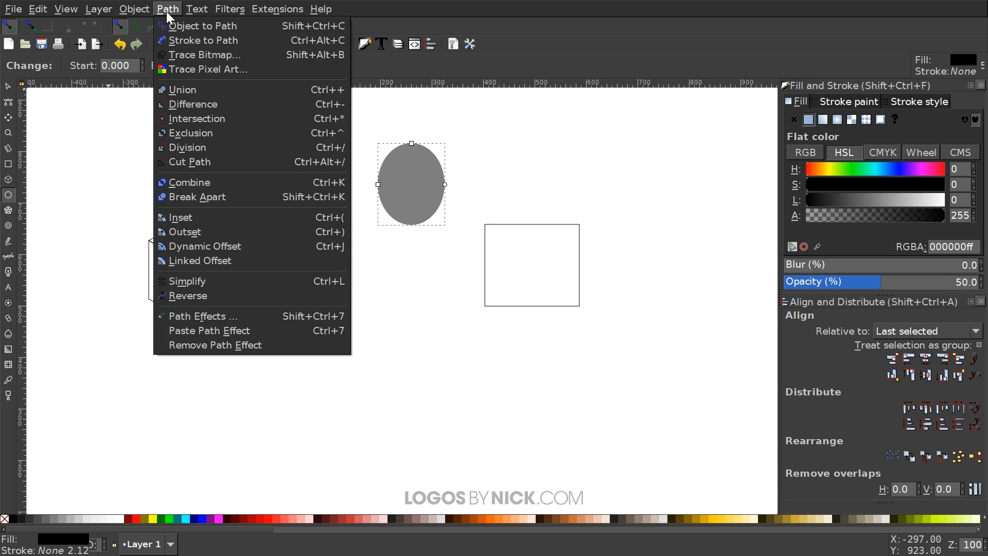
click(227, 24)
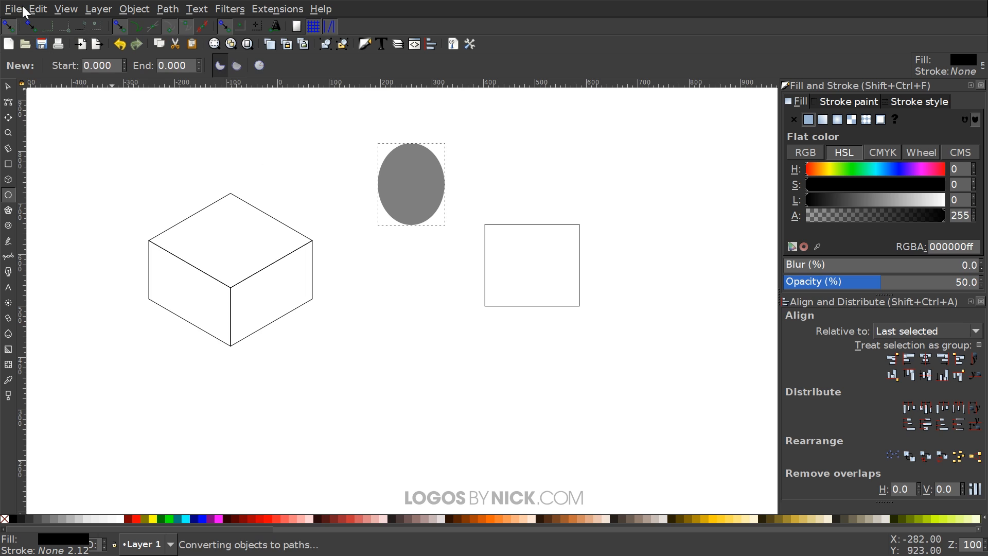
click(37, 9)
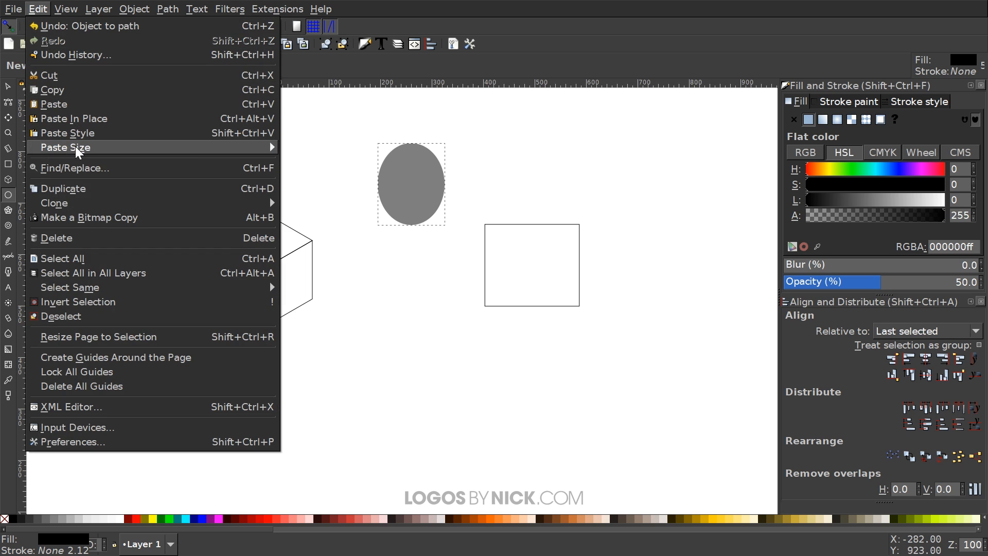
mouse_move(247, 148)
click(305, 149)
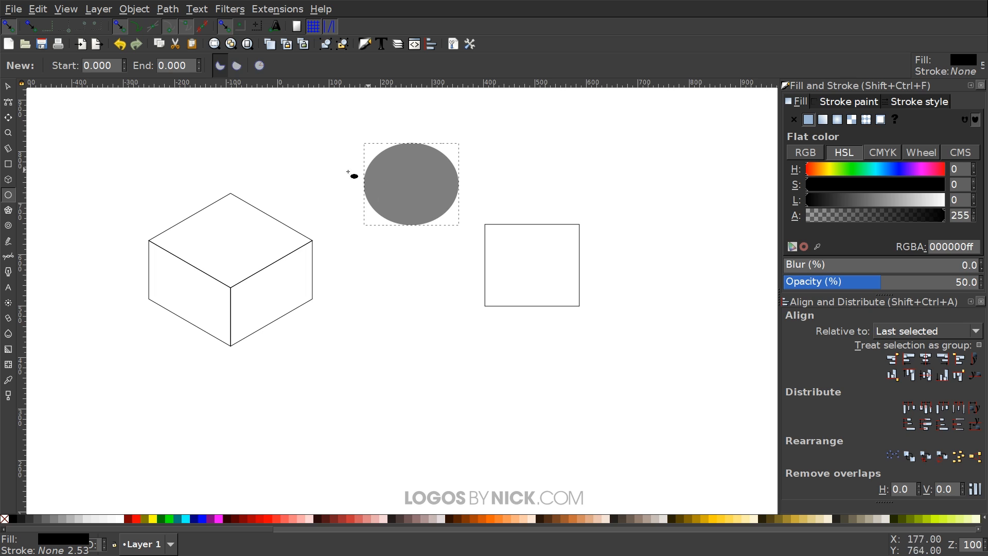
Center the ellipse on the rectangle both horizontally and vertically, aligning relative to the last selected object.
click(8, 86)
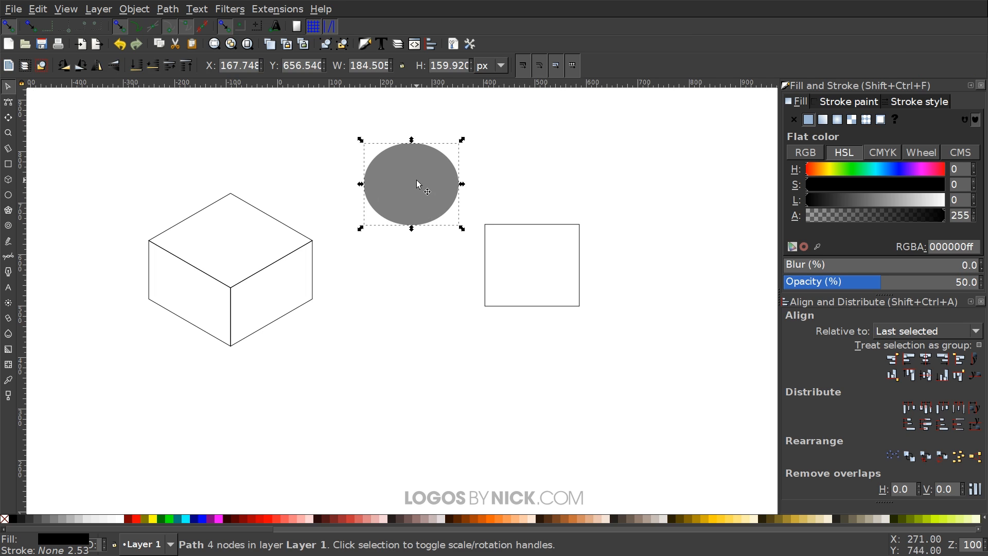
shift+click(554, 225)
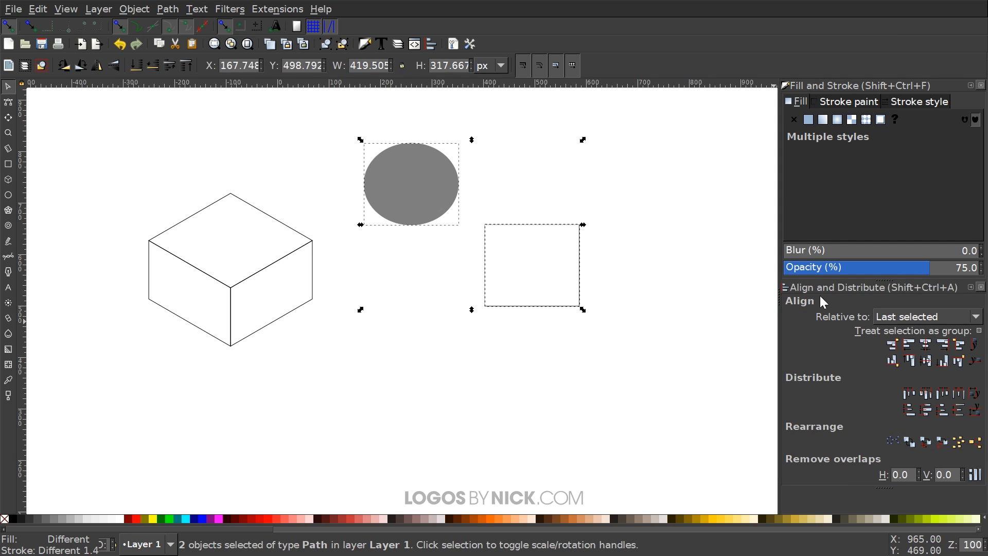
click(892, 320)
click(915, 317)
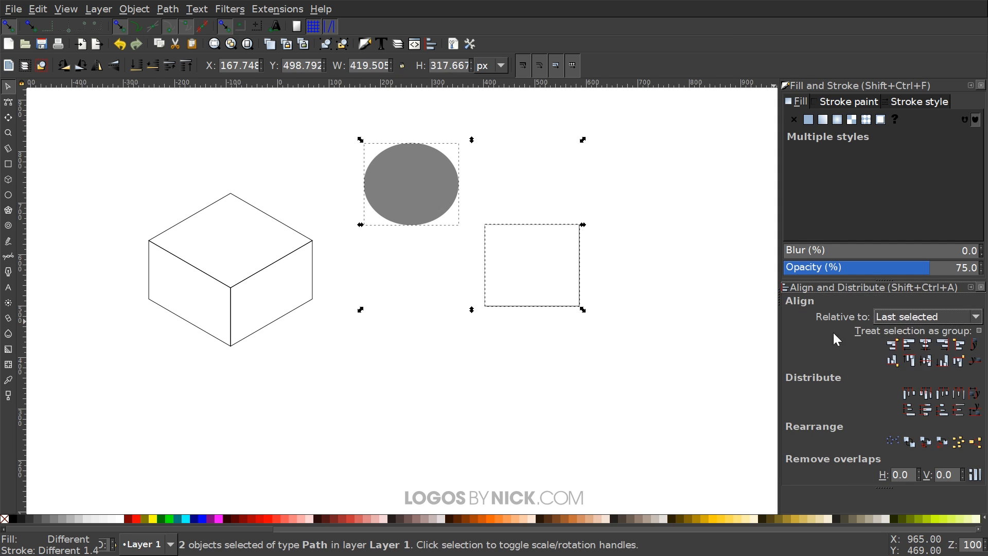
click(926, 341)
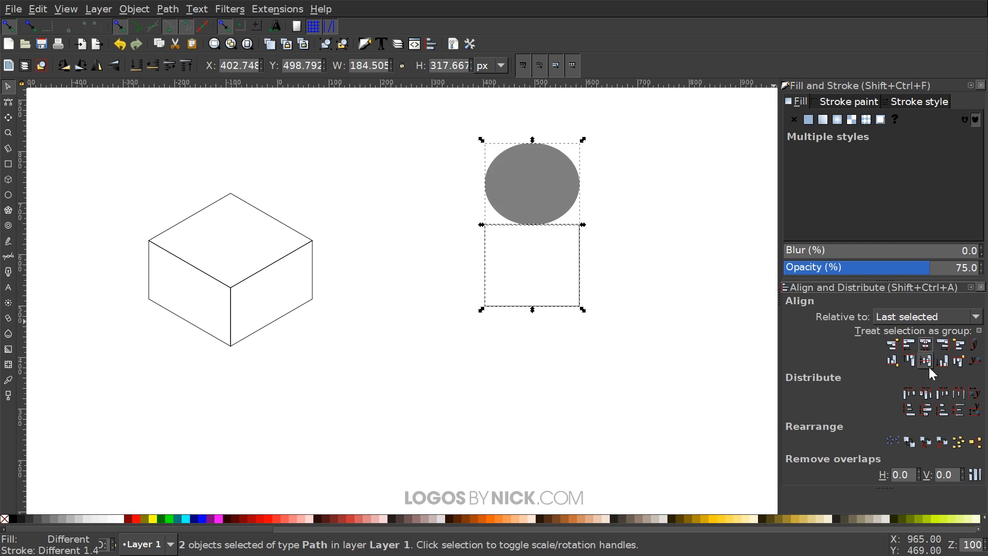
click(927, 361)
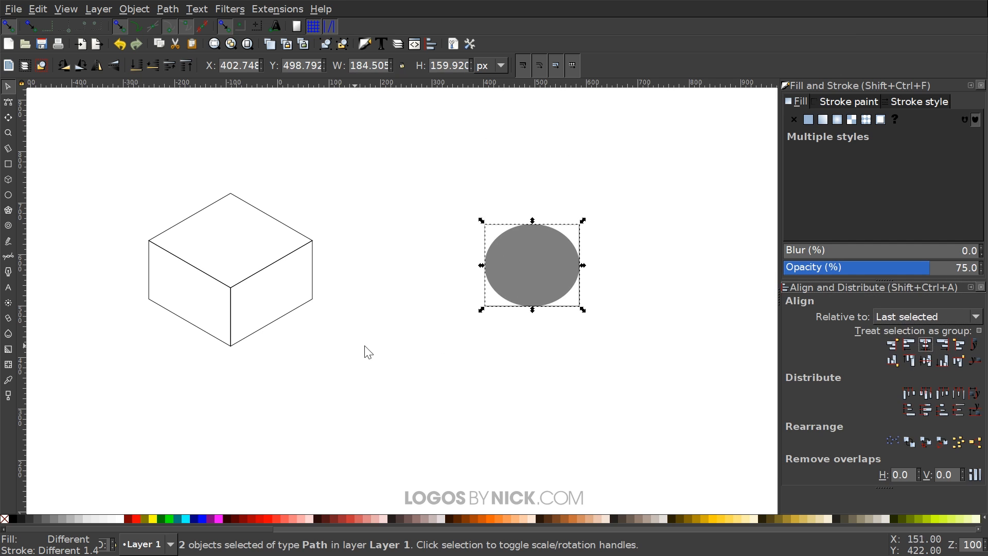
Skew the ellipse and rectangle together toward the left, and rotate both counterclockwise until the rectangle is a level diamond again.
drag(689, 346, 389, 143)
click(523, 247)
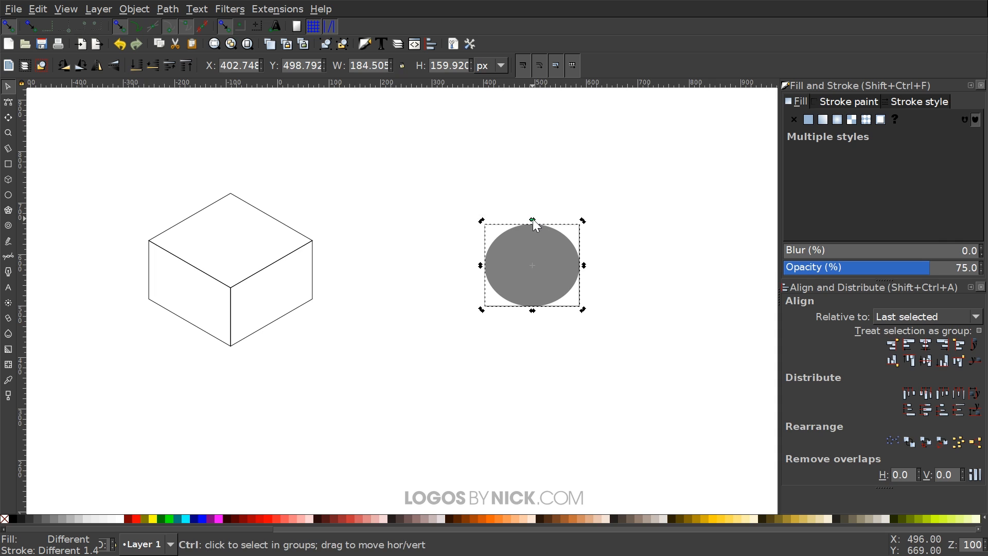
drag(533, 218, 509, 215)
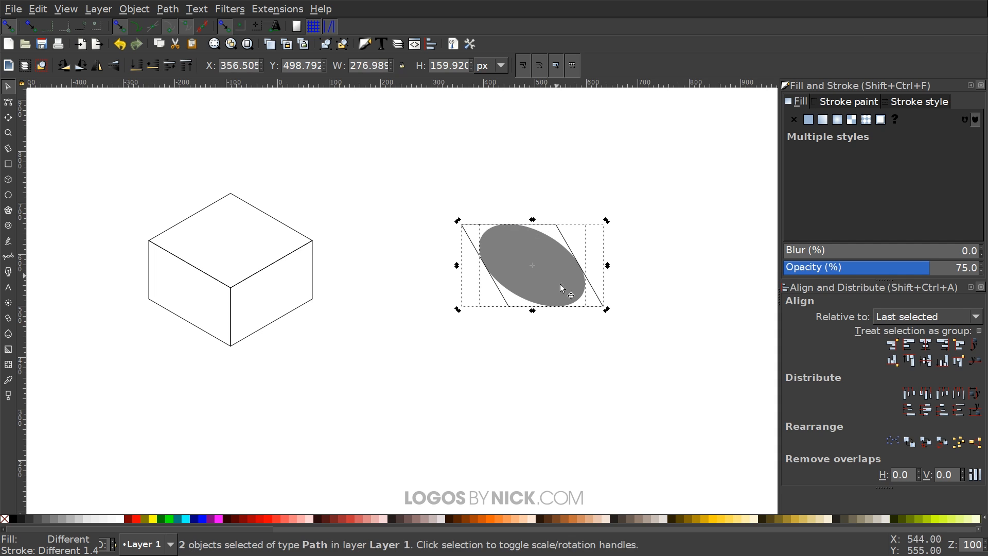
key(ctrl)
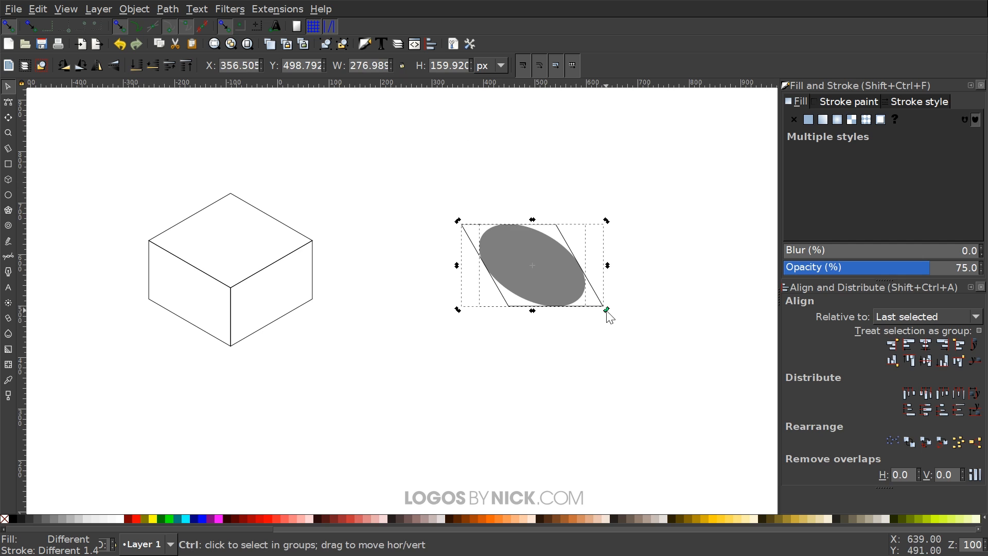
drag(608, 310, 609, 280)
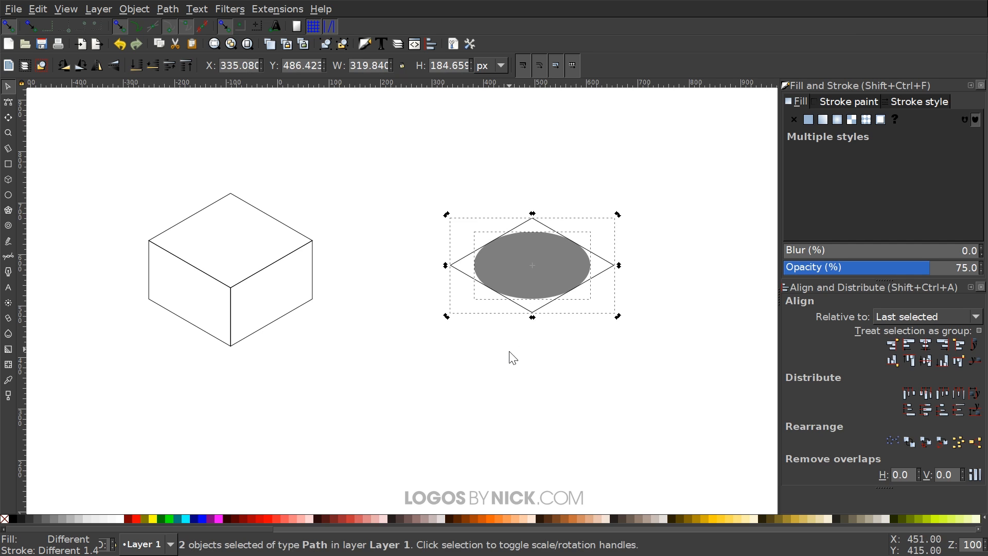
Move the diamond outline off the ellipse and delete it, keeping only the ellipse.
click(657, 263)
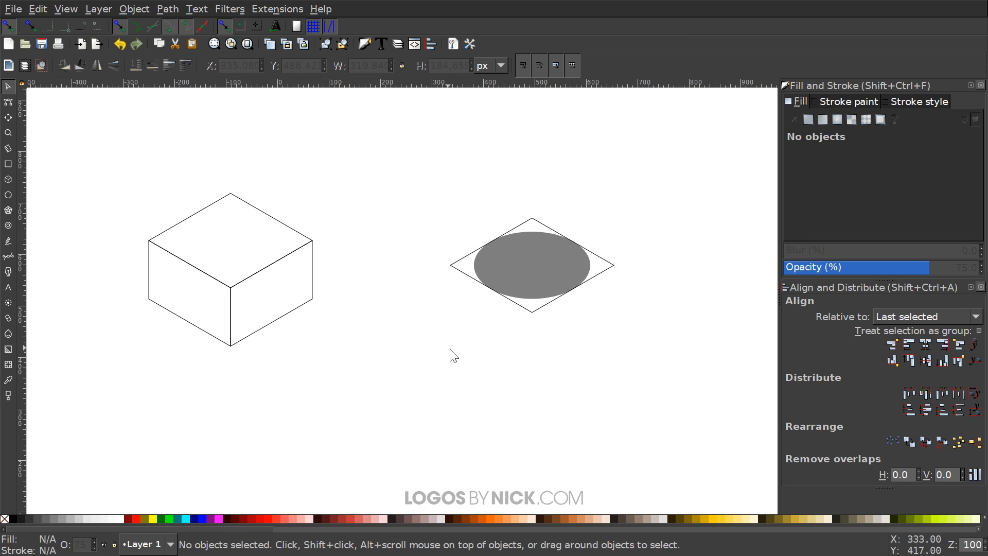
drag(452, 355, 484, 366)
drag(569, 322, 472, 208)
key(Delete)
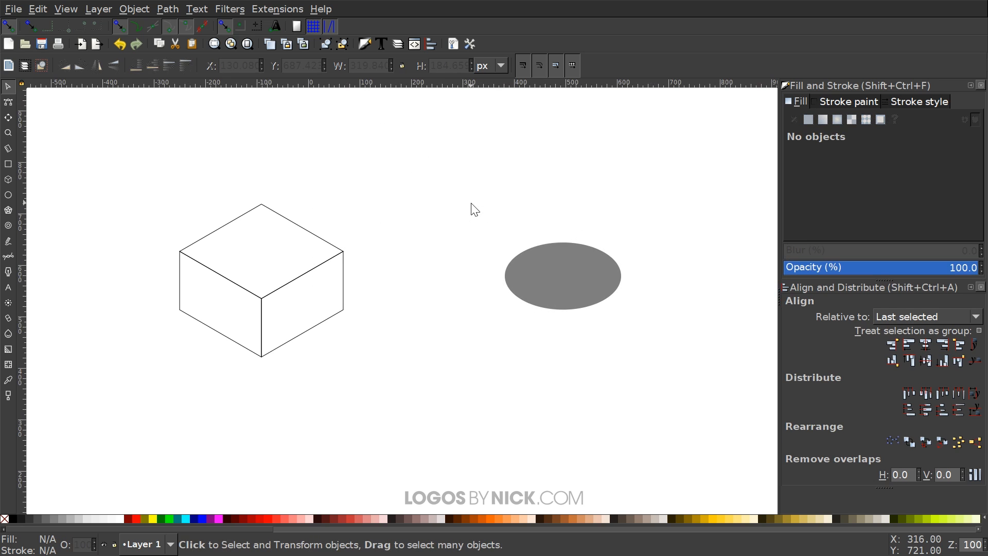
Center the ellipse both horizontally and vertically on the box's top face, aligning relative to the last selected object.
drag(556, 280, 538, 255)
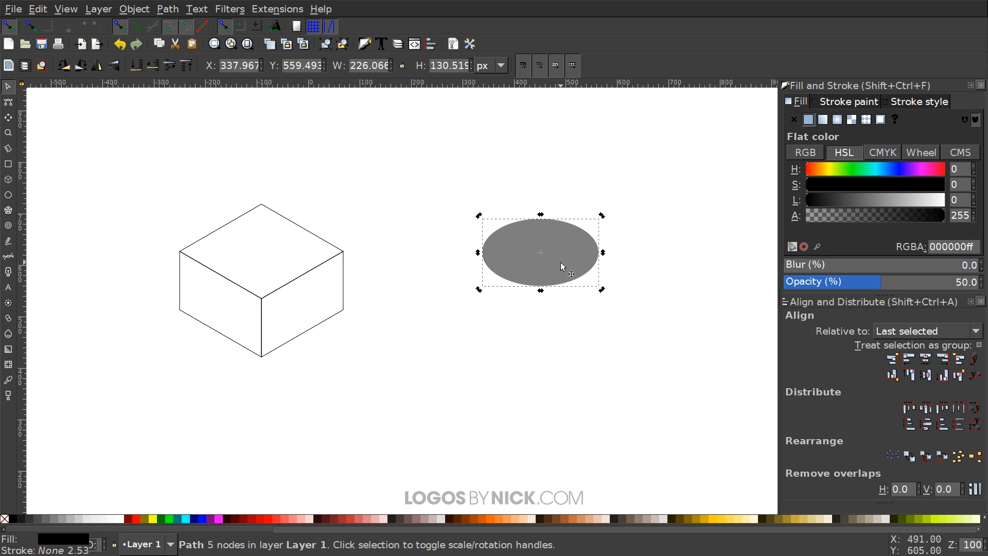
shift+click(260, 211)
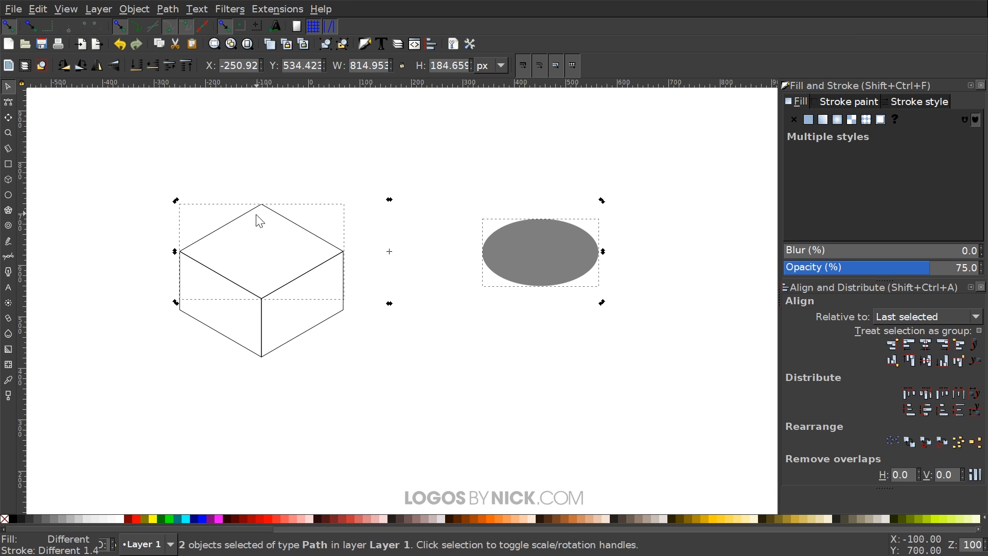
click(925, 344)
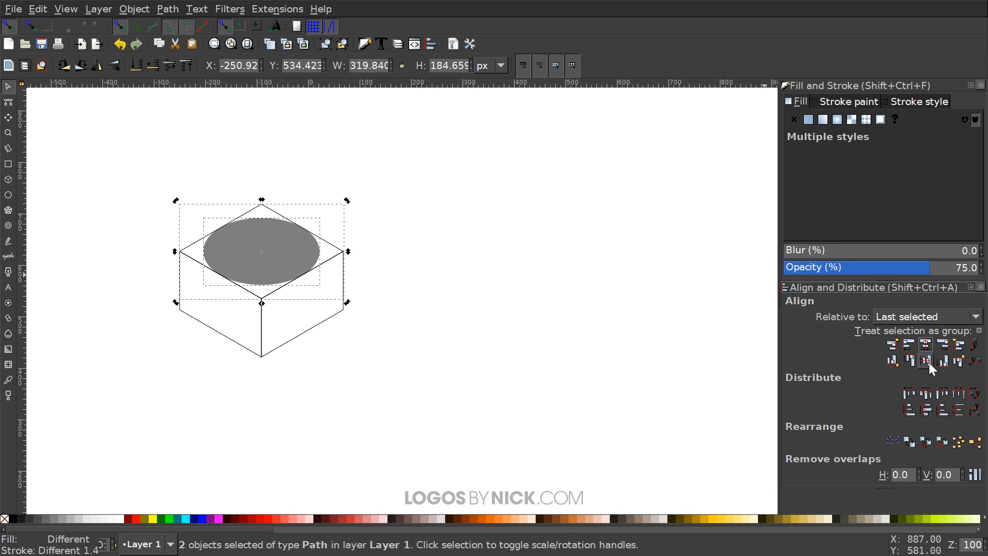
drag(234, 290, 303, 329)
click(590, 201)
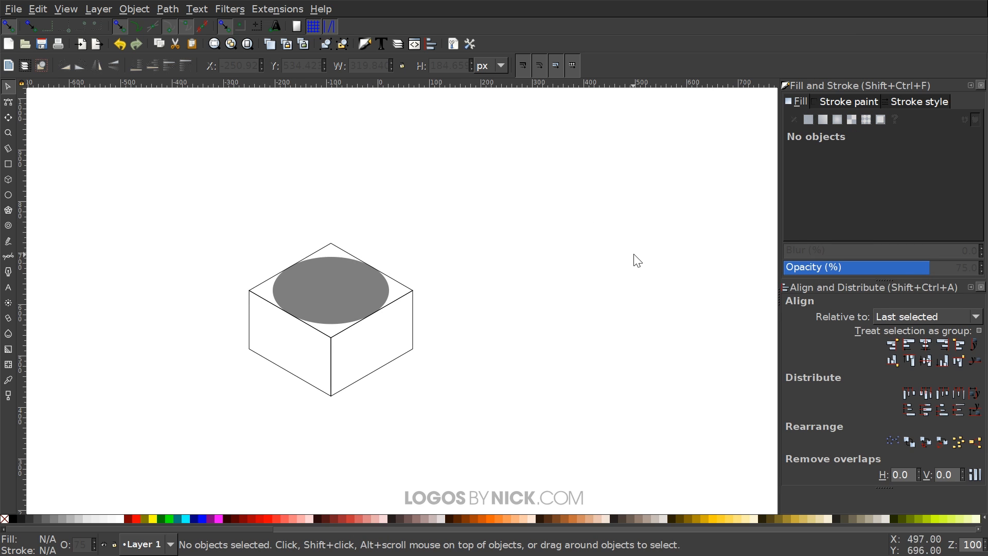
Scale the ellipse down proportionally around its center to about 120 by 69 px.
drag(580, 250, 651, 232)
click(415, 272)
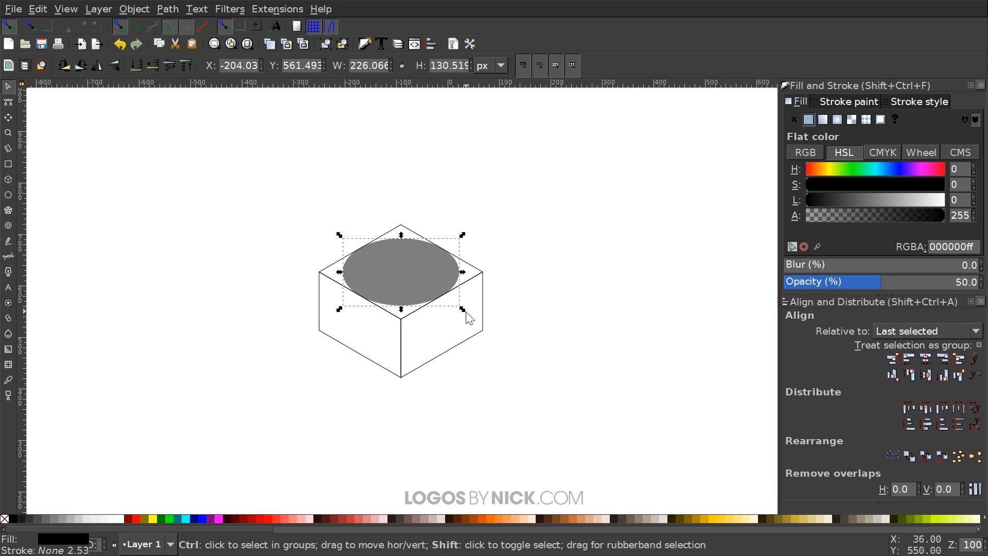
drag(465, 310, 436, 303)
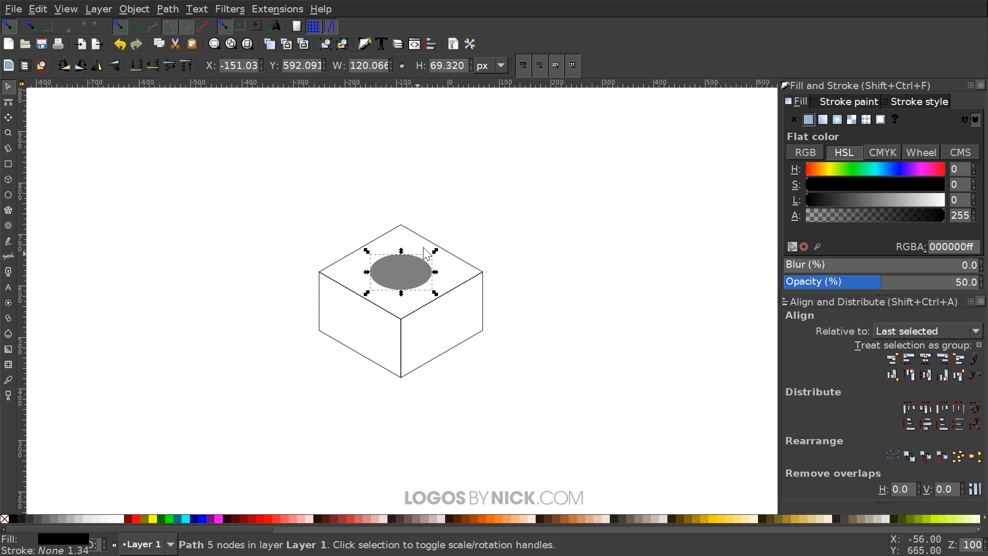
drag(458, 284, 433, 305)
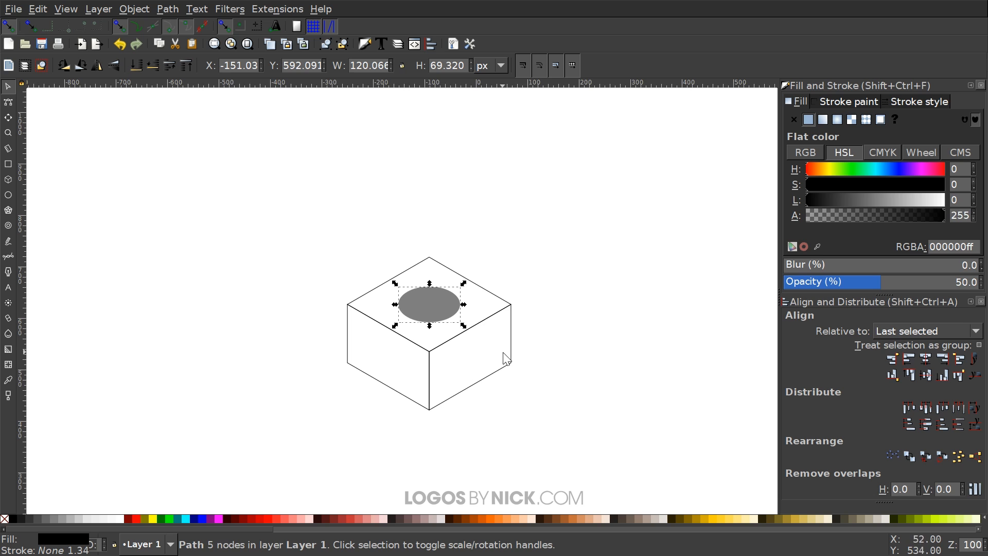
Duplicate the ellipse and move the copy straight up by about 38.5 px so the two ellipses overlap.
scroll(486, 358, up, 3)
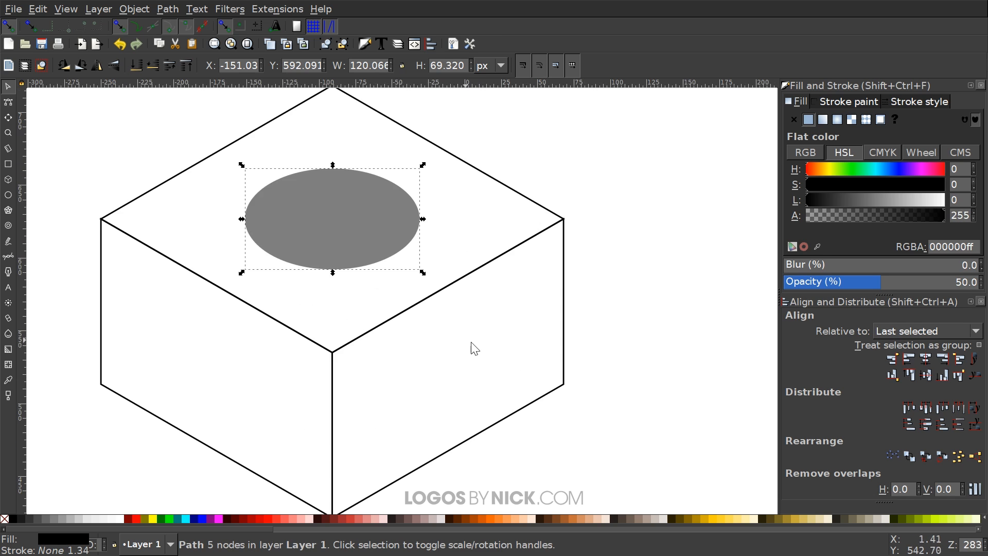
drag(562, 400, 581, 411)
right_click(427, 262)
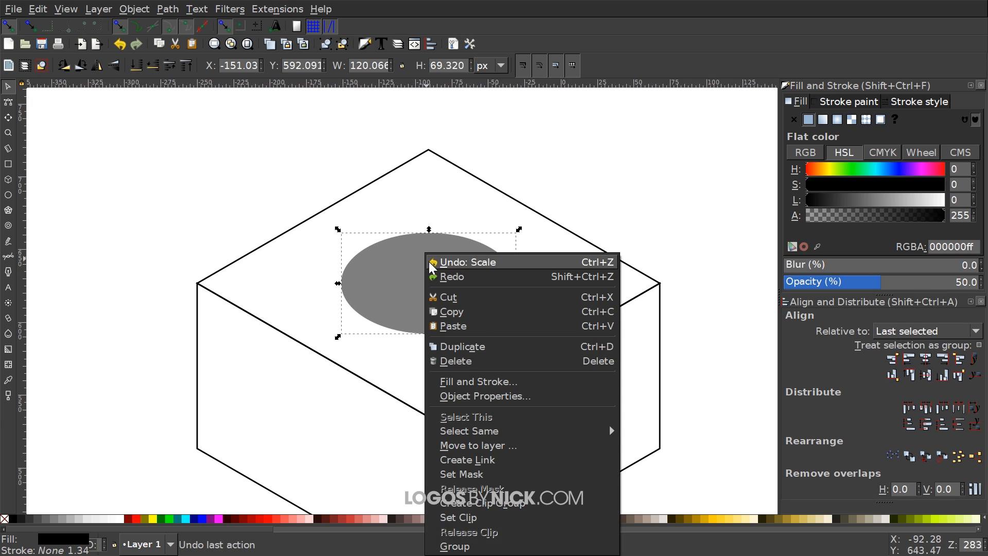
click(478, 341)
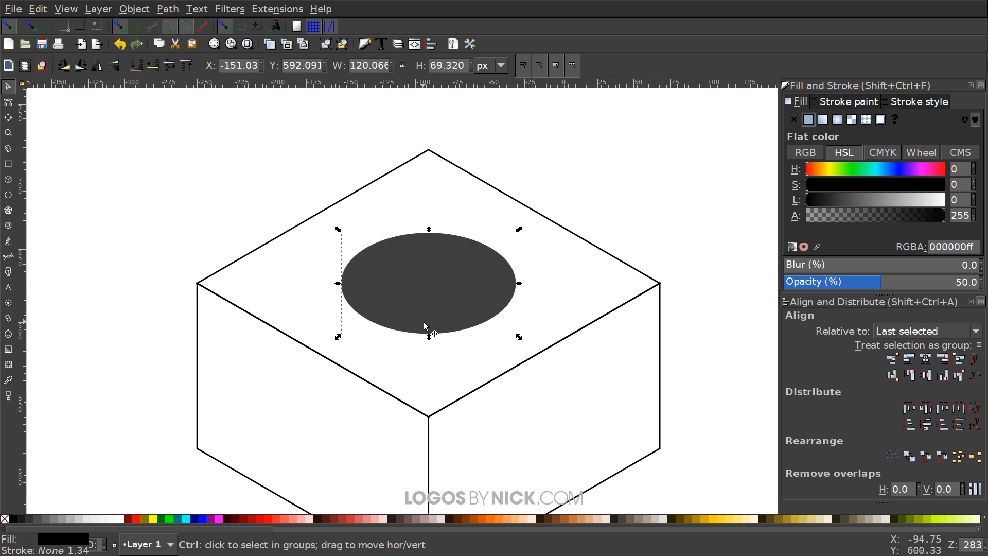
drag(426, 320, 434, 266)
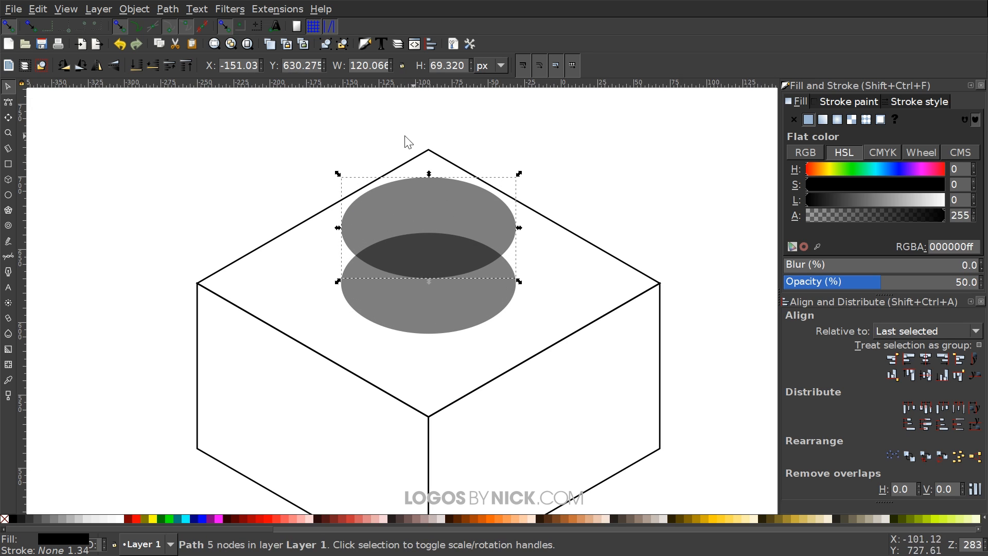
drag(436, 222, 432, 243)
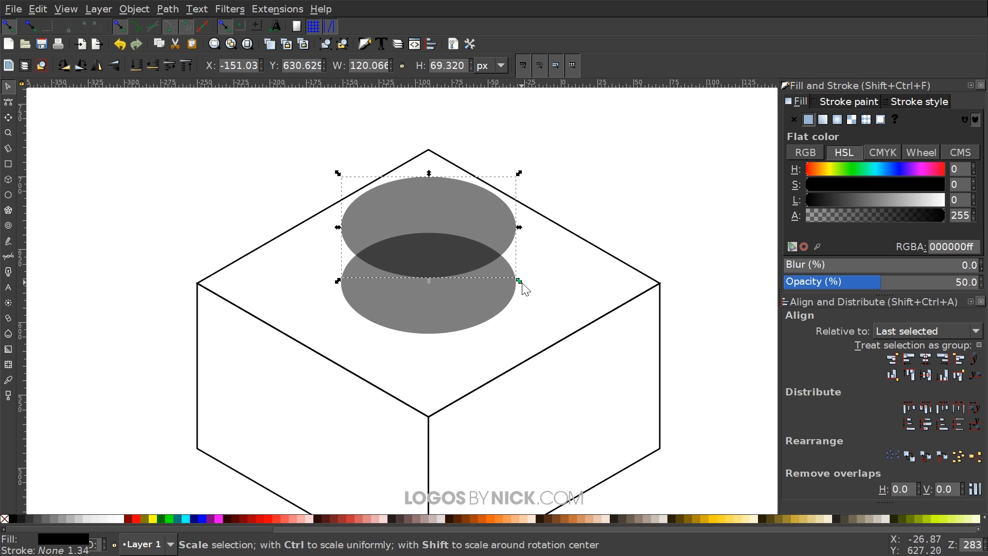
drag(451, 295, 434, 312)
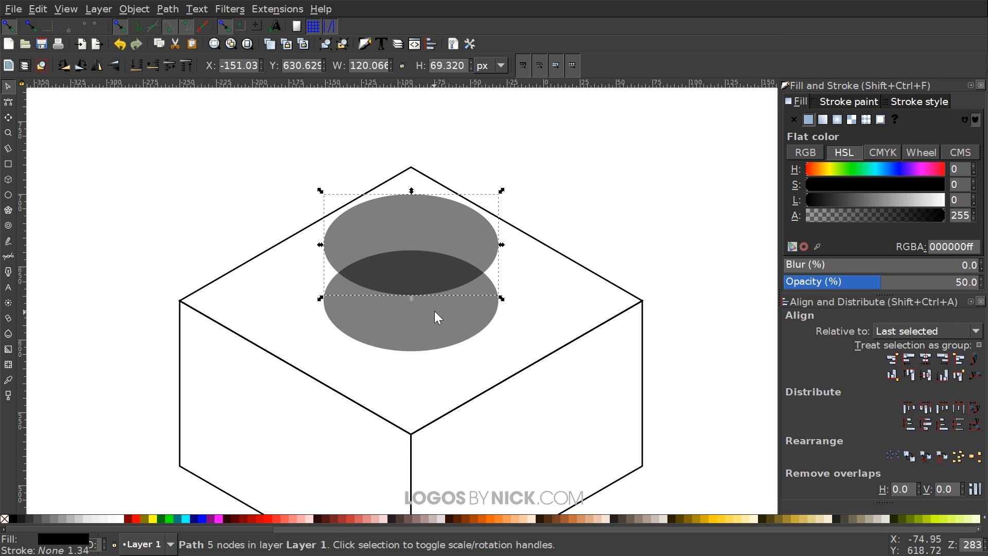
Insert new nodes midway along every segment of both ellipses.
shift+click(375, 315)
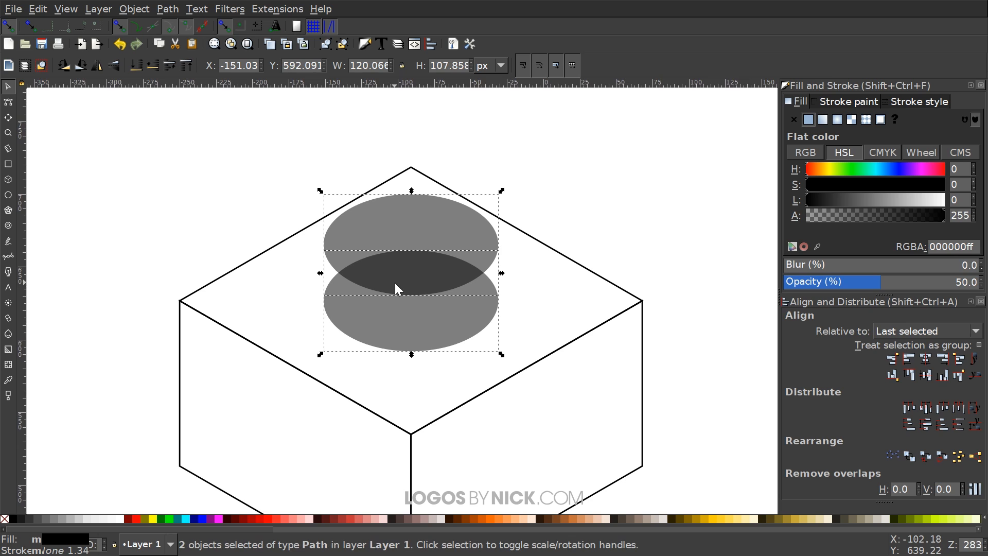
click(8, 102)
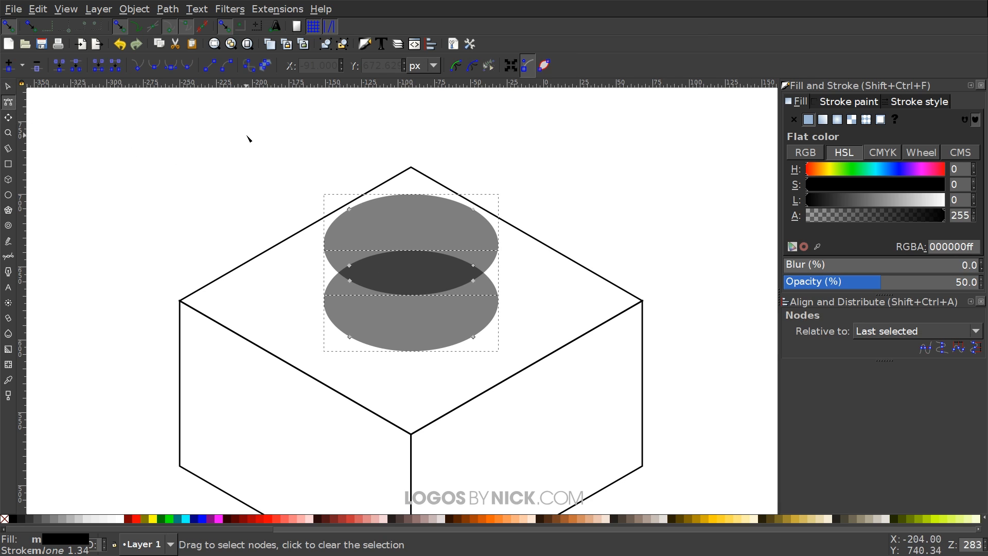
drag(248, 138, 560, 405)
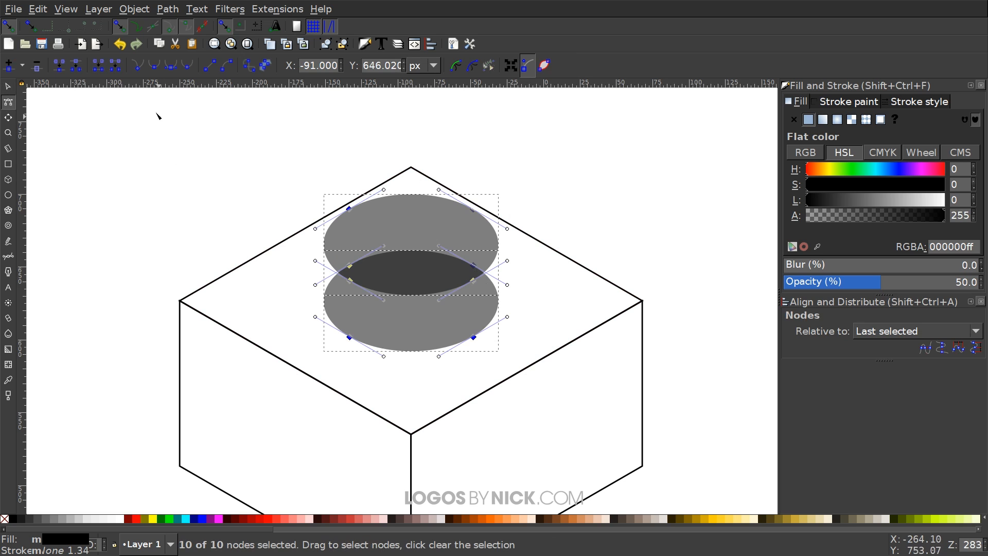
click(9, 65)
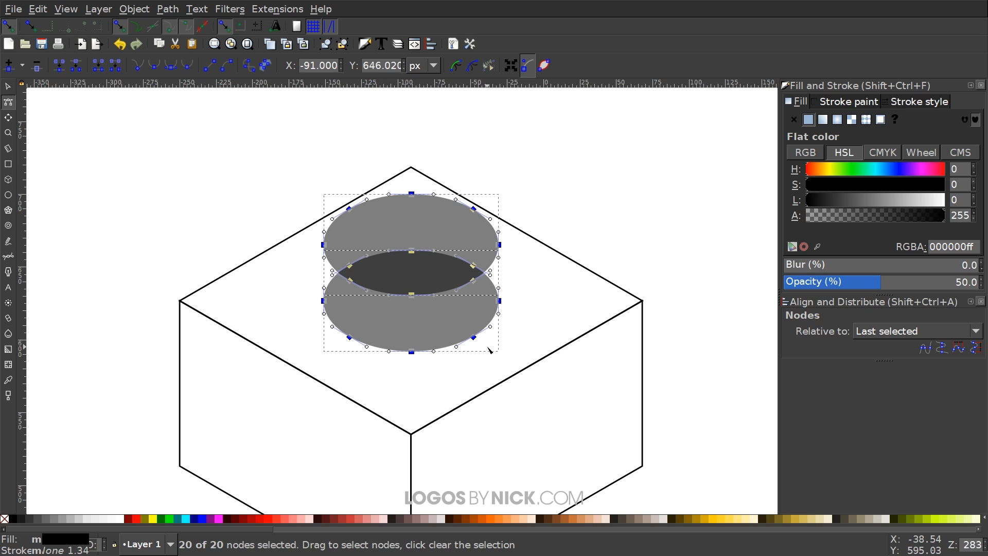
click(9, 86)
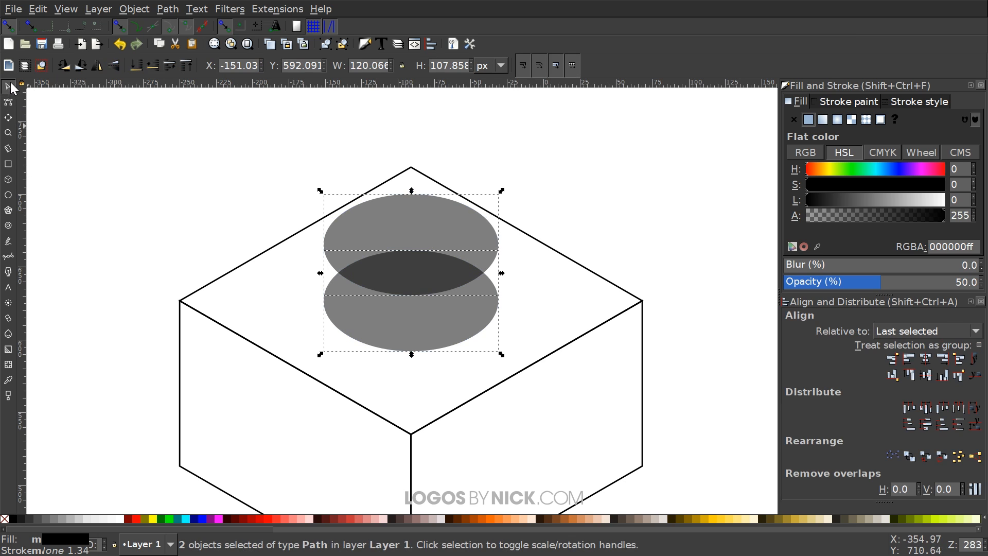
click(640, 220)
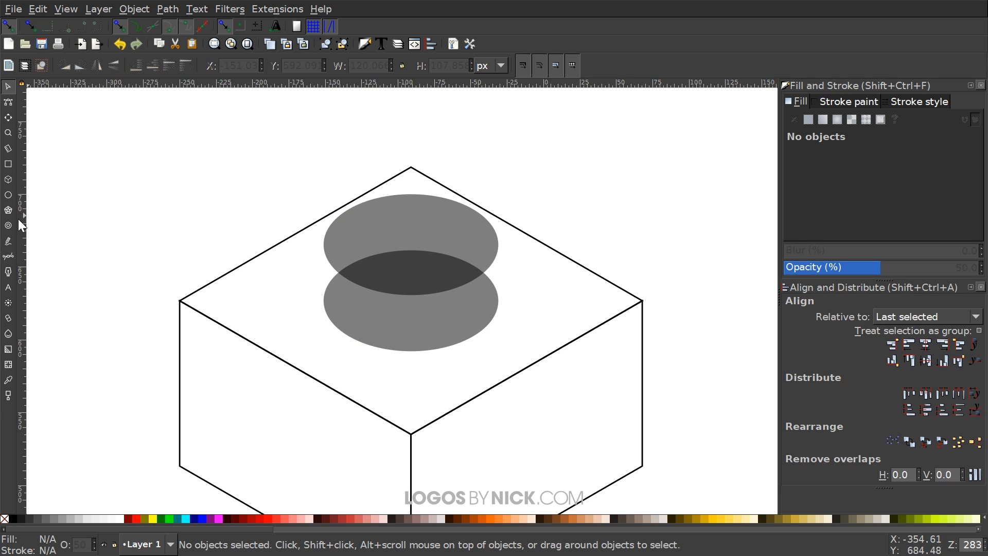
Draw a closed four-corner Bezier path connecting the outermost left and right nodes of the two ellipses.
click(9, 257)
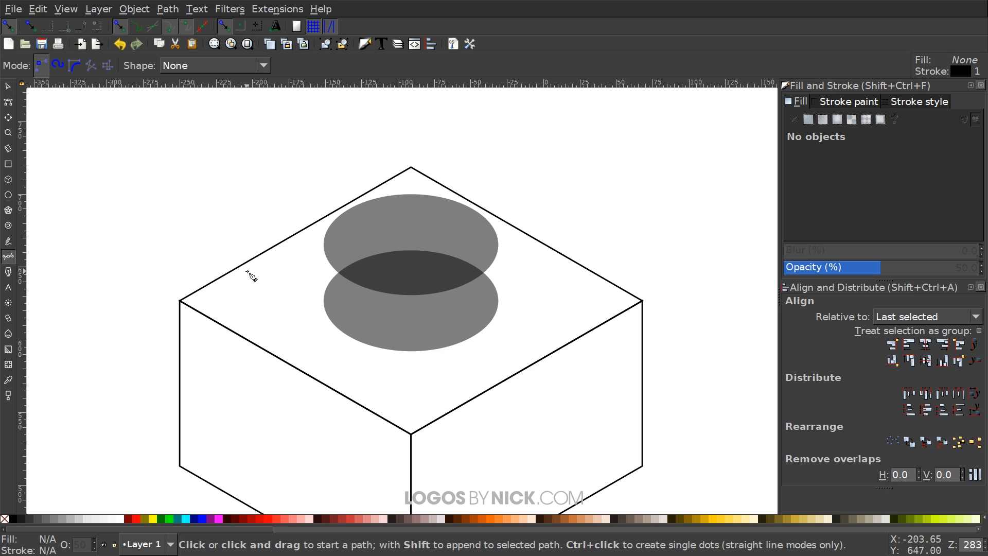
click(323, 301)
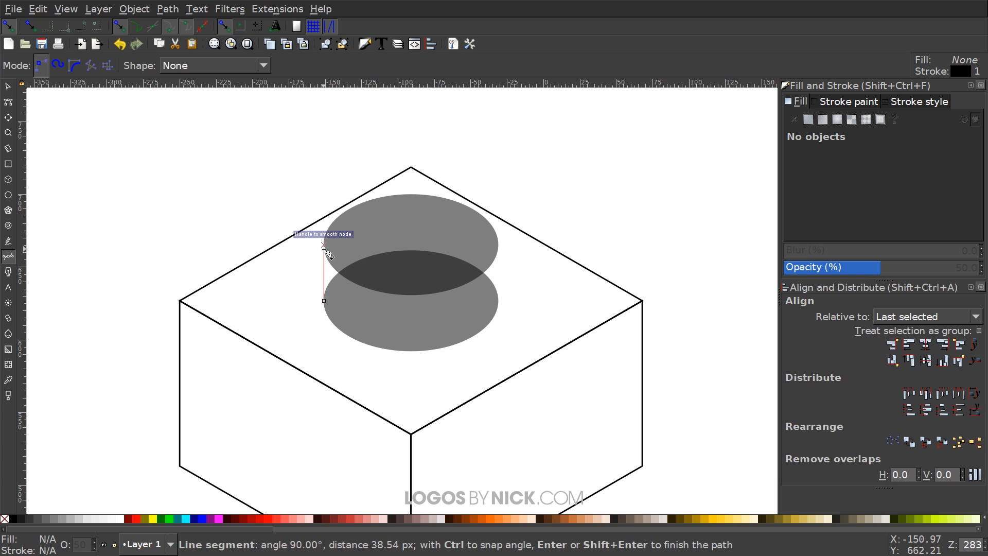
click(324, 245)
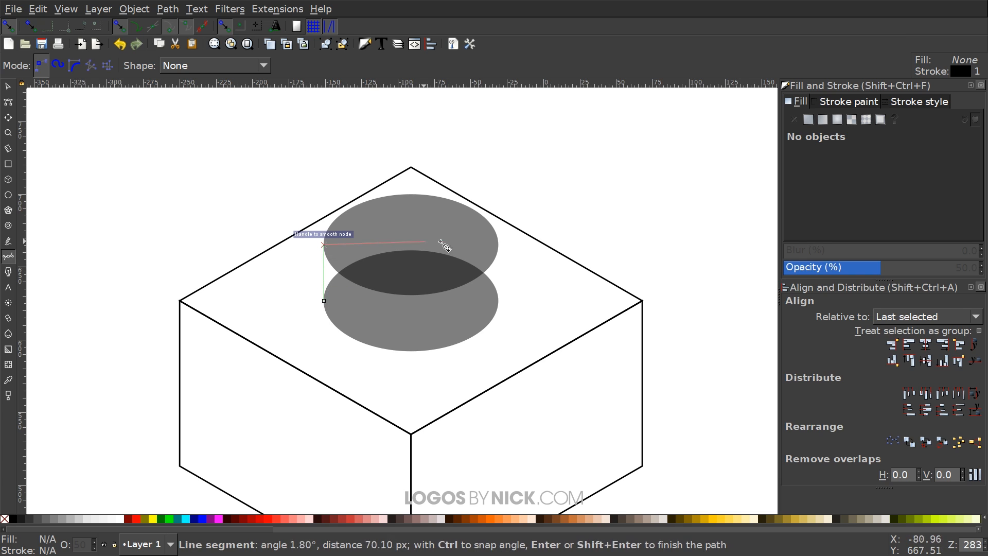
click(497, 244)
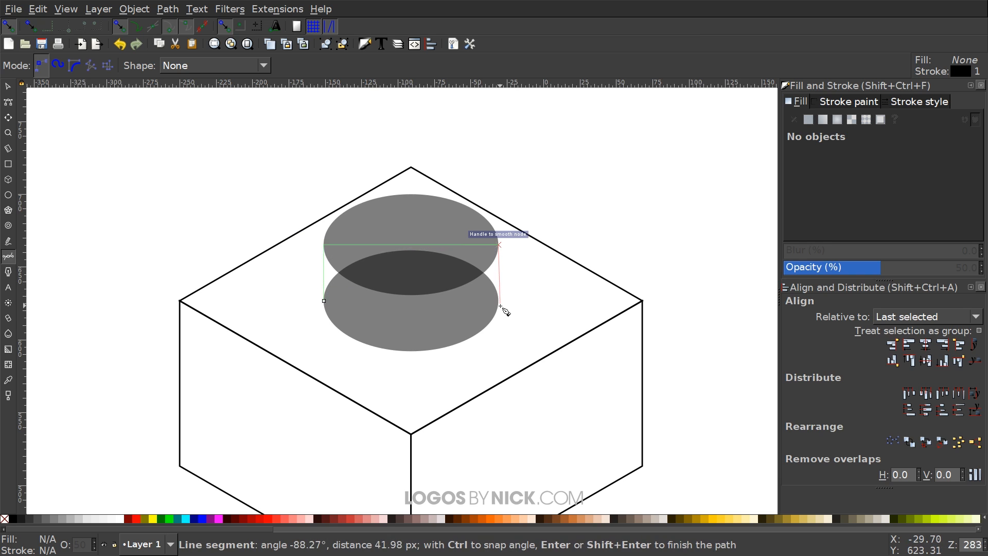
click(498, 301)
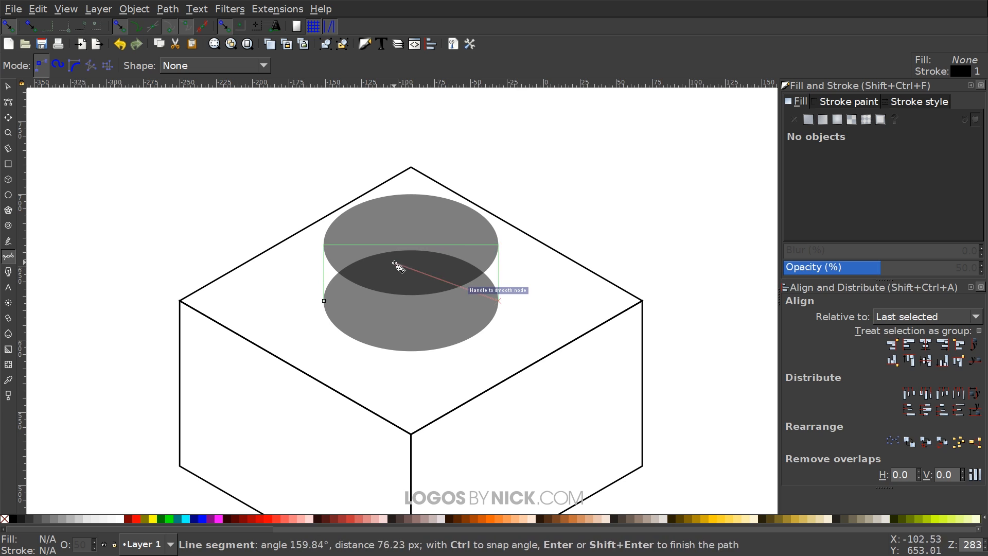
click(325, 301)
scroll(496, 418, down, 1)
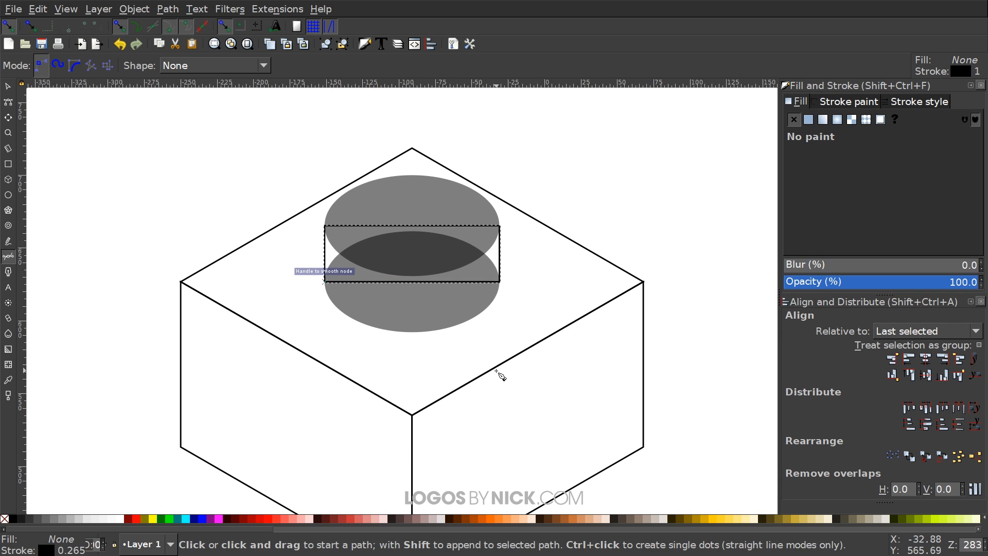
Union the connecting rectangle with the lower ellipse to form the cylinder's side.
click(8, 86)
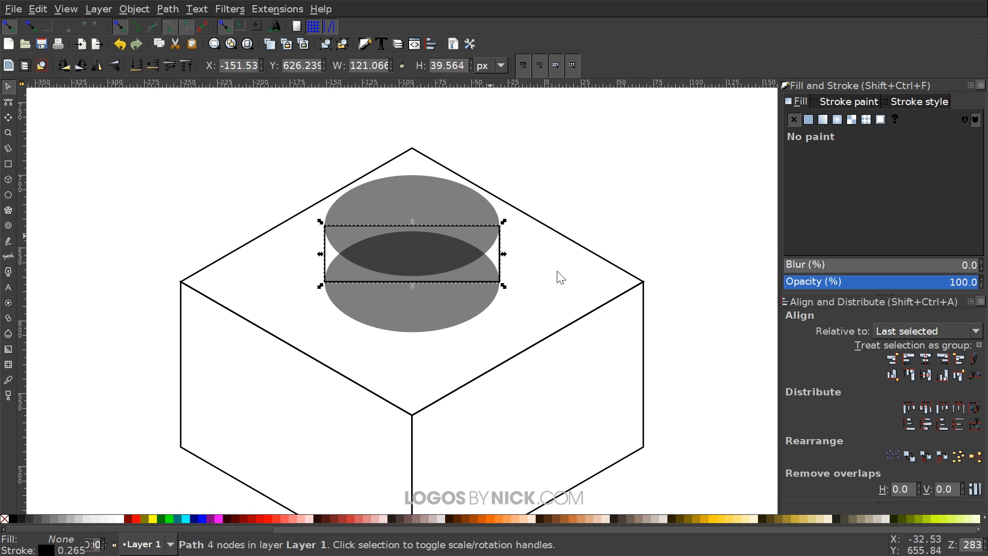
shift+click(401, 314)
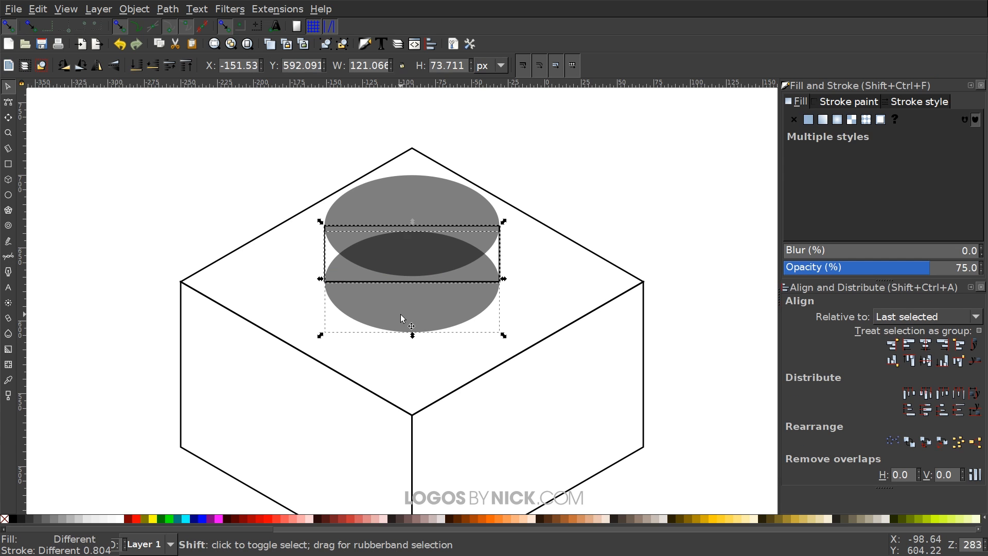
click(173, 9)
click(181, 91)
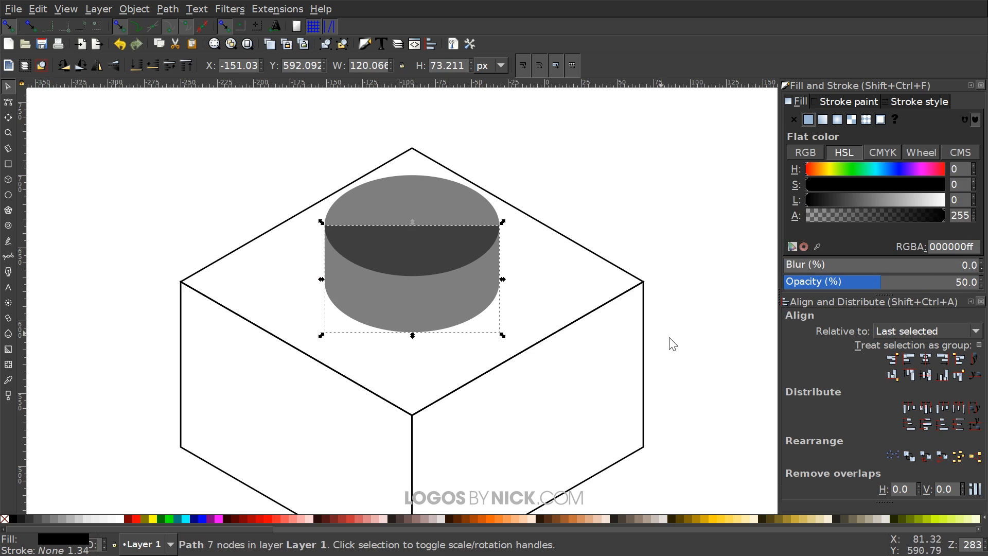
drag(673, 364, 657, 348)
key(1)
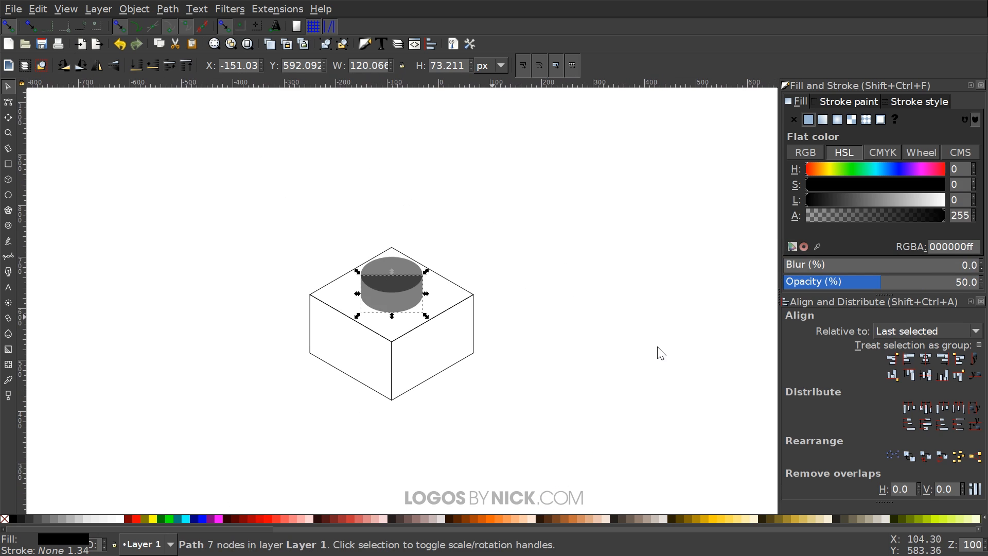
drag(514, 318, 519, 291)
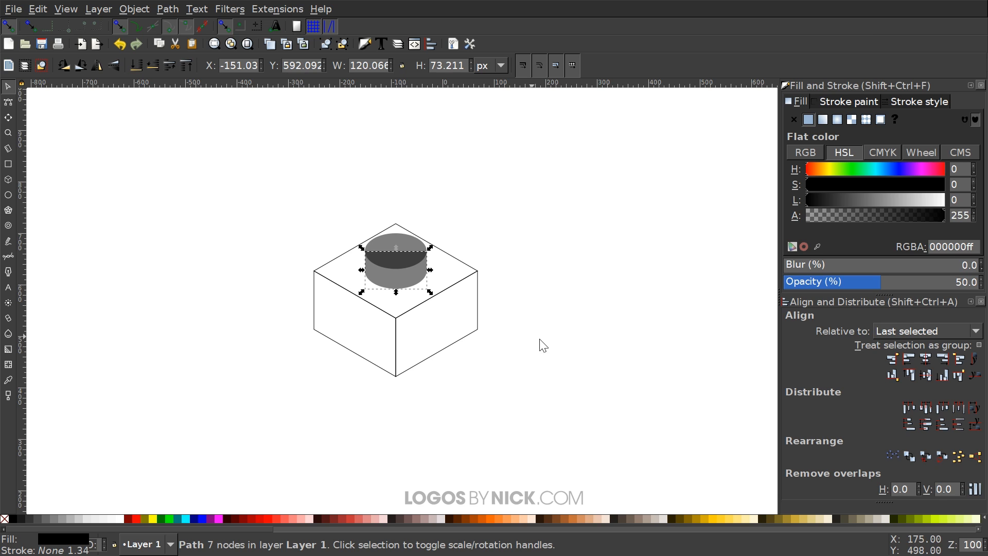
click(617, 175)
drag(478, 454, 470, 450)
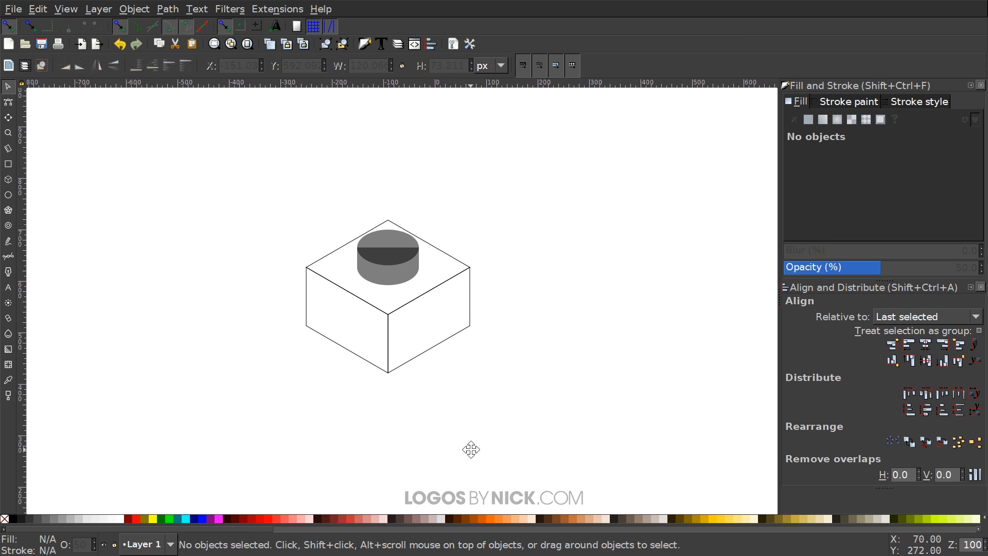
Fill the box's left face with red (c83737ff) and remove its stroke.
click(305, 304)
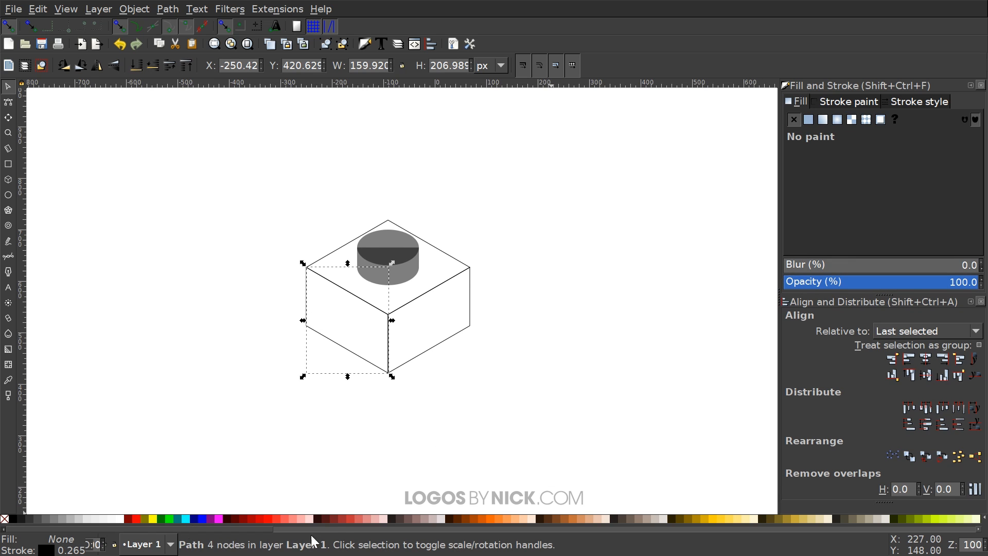
click(350, 520)
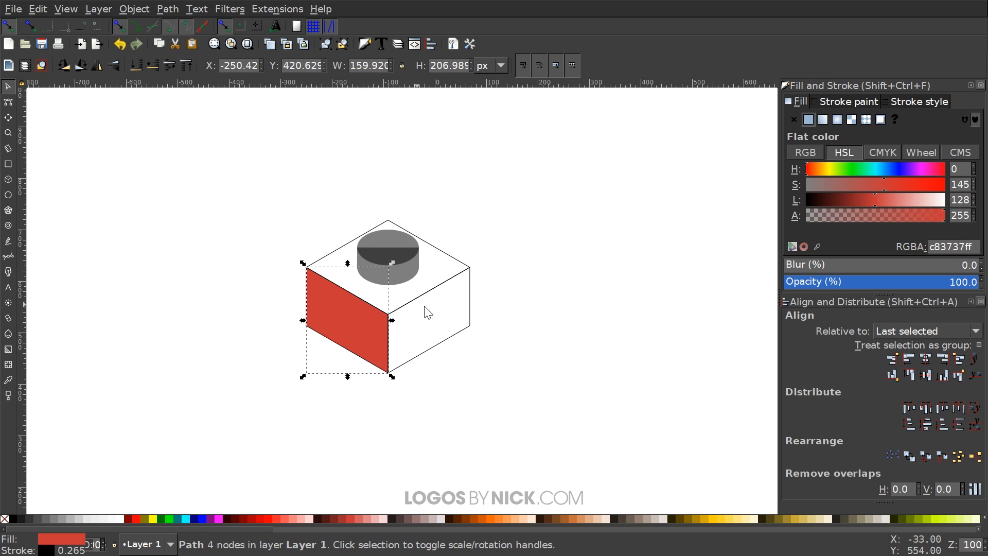
shift+click(4, 518)
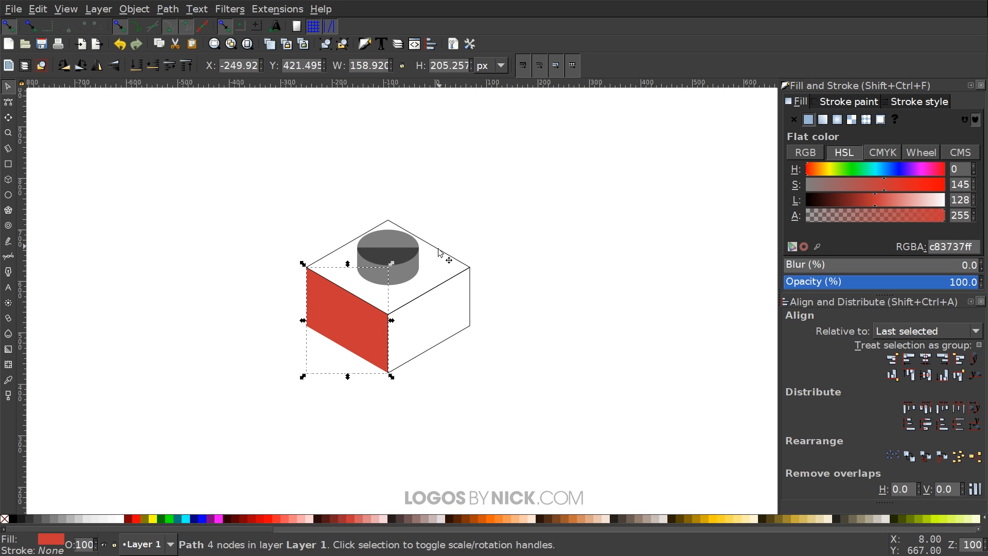
Fill the box's right face and the cylinder's side with dark red (#782121) and set their opacity to 100%.
click(470, 292)
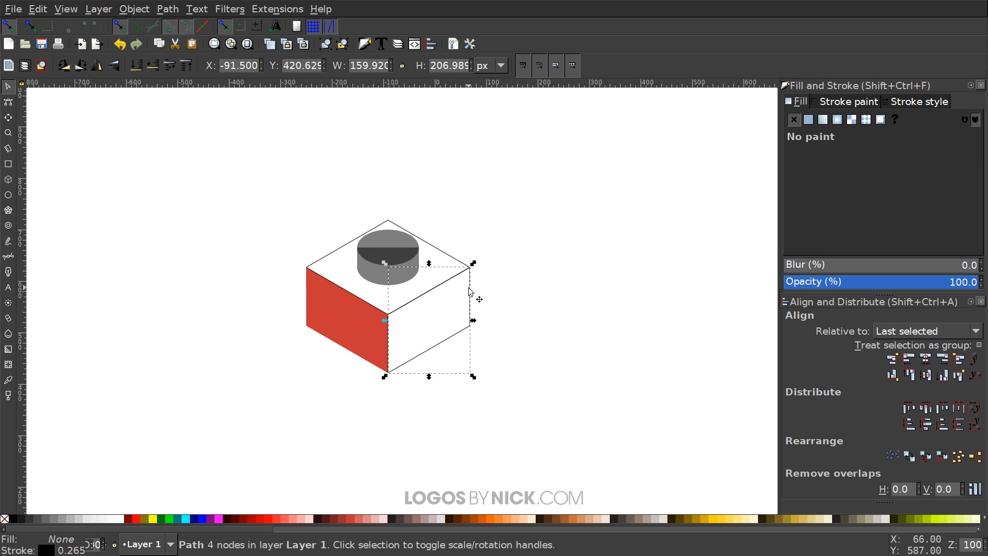
shift+click(380, 282)
ctrl+scroll(380, 283, up, 3)
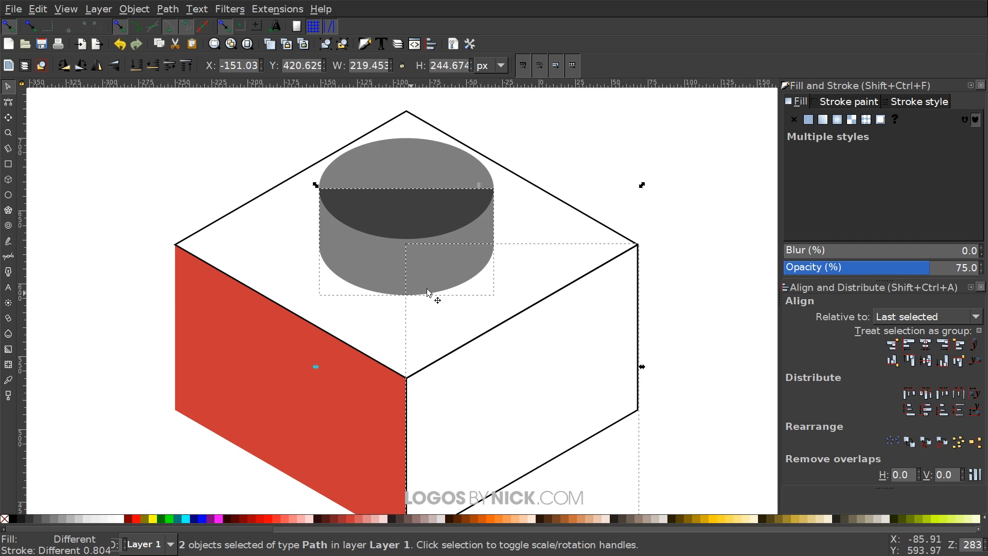
ctrl+scroll(391, 281, down, 2)
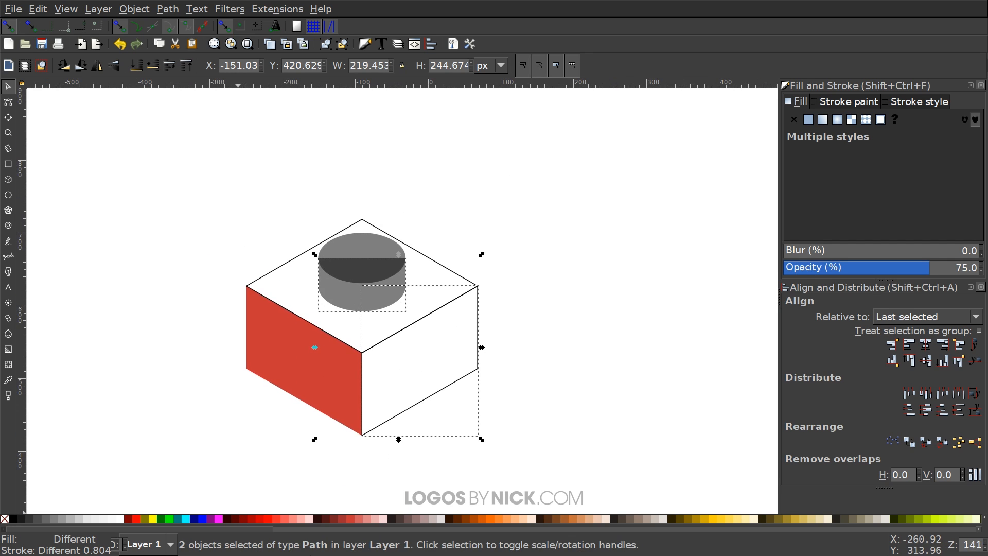
click(332, 517)
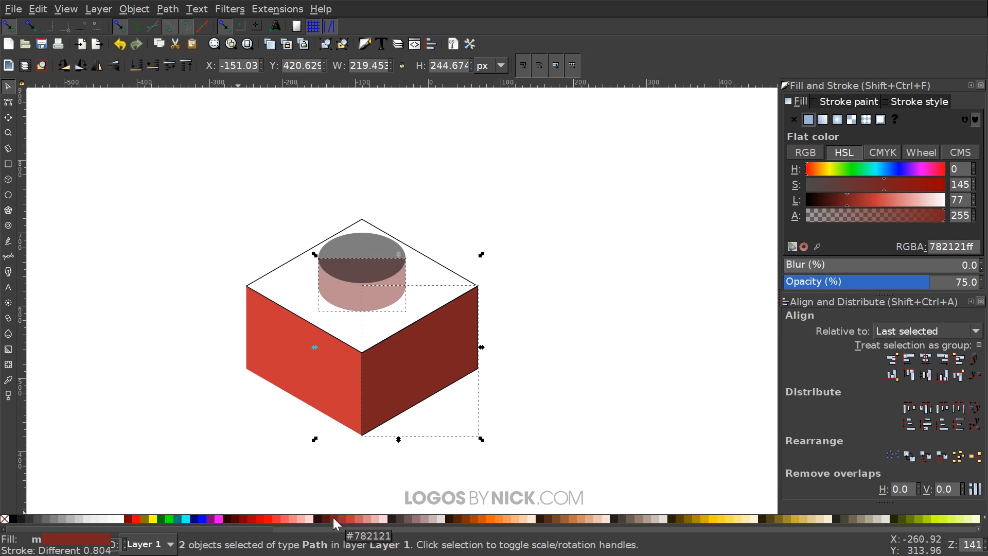
drag(933, 286, 986, 288)
drag(336, 315, 354, 261)
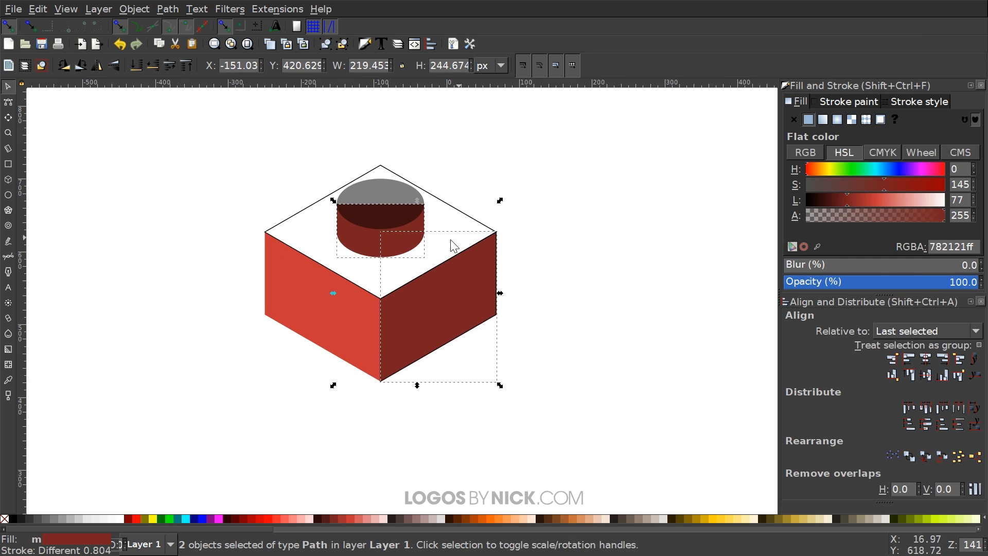
Remove the stroke from the box's right face and the cylinder's side, and deselect both shapes.
shift+click(5, 519)
scroll(411, 293, down, 1)
mouse_move(434, 294)
mouse_down()
mouse_move(450, 295)
mouse_move(416, 320)
mouse_up()
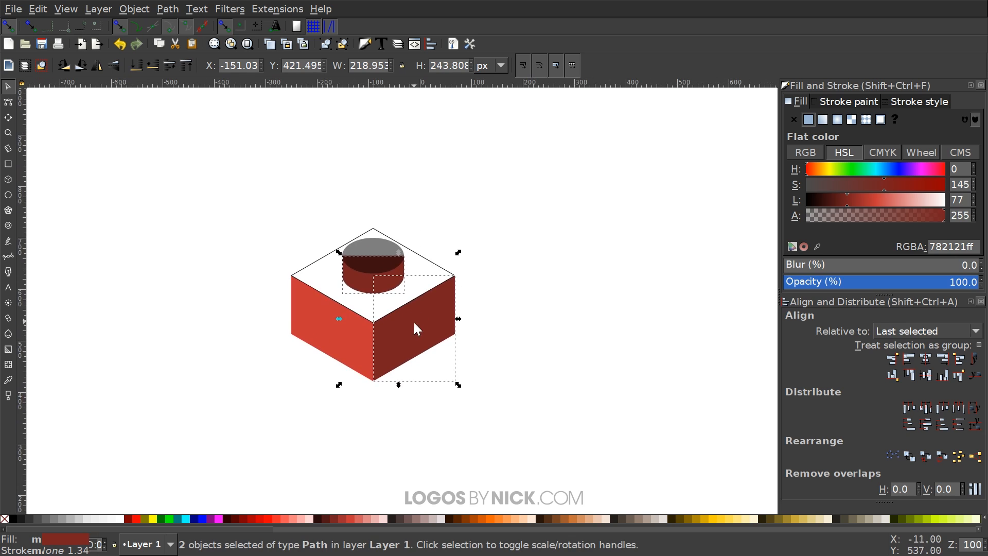
click(597, 201)
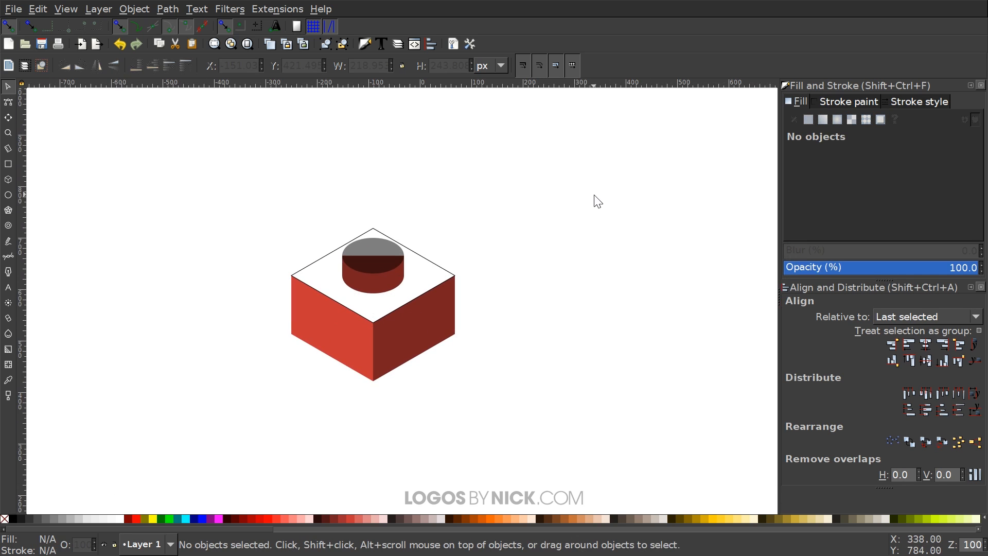
Fill the box's top face and the cylinder's top ellipse with pale pink (e9afafff) at 100% opacity.
click(431, 263)
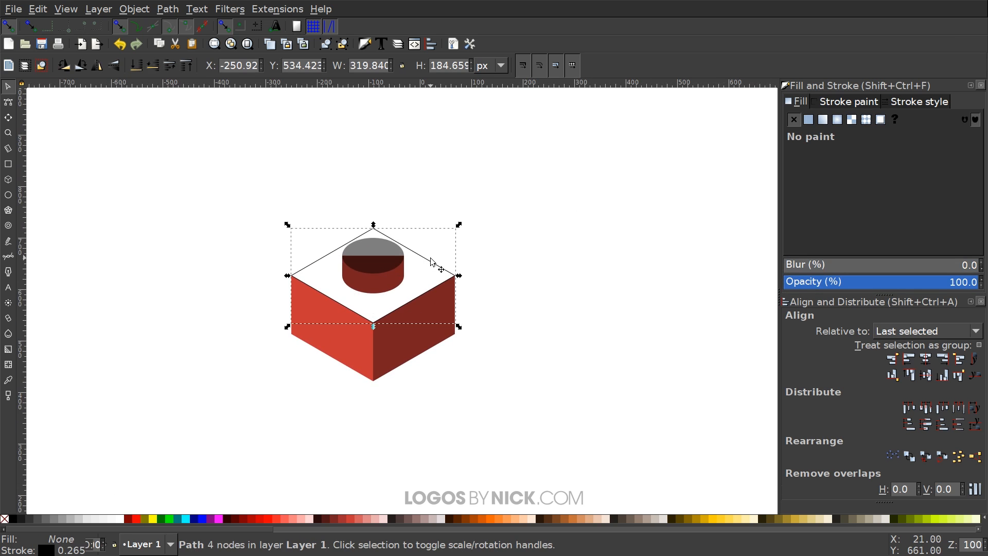
key(shift)
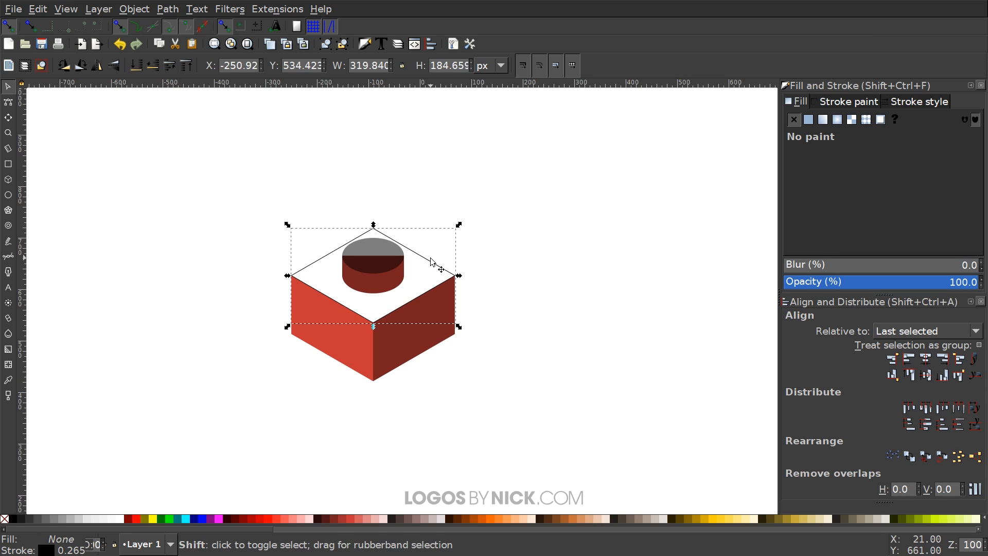
shift+click(368, 245)
drag(934, 268, 980, 268)
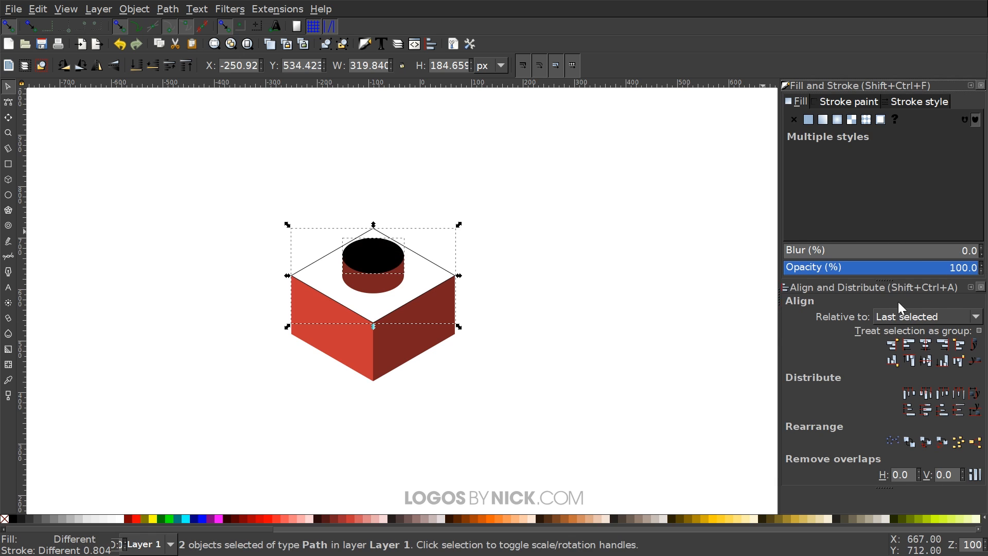
click(366, 520)
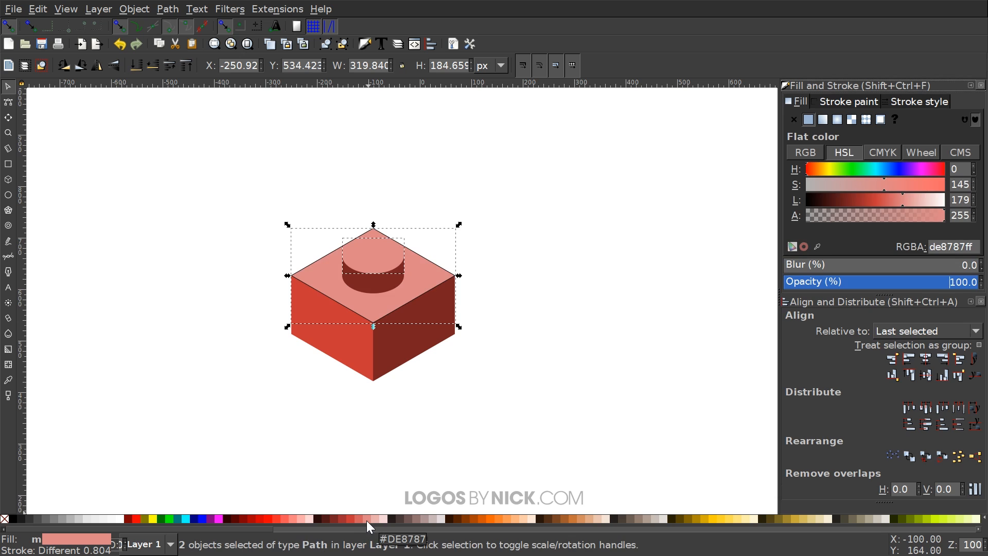
click(372, 521)
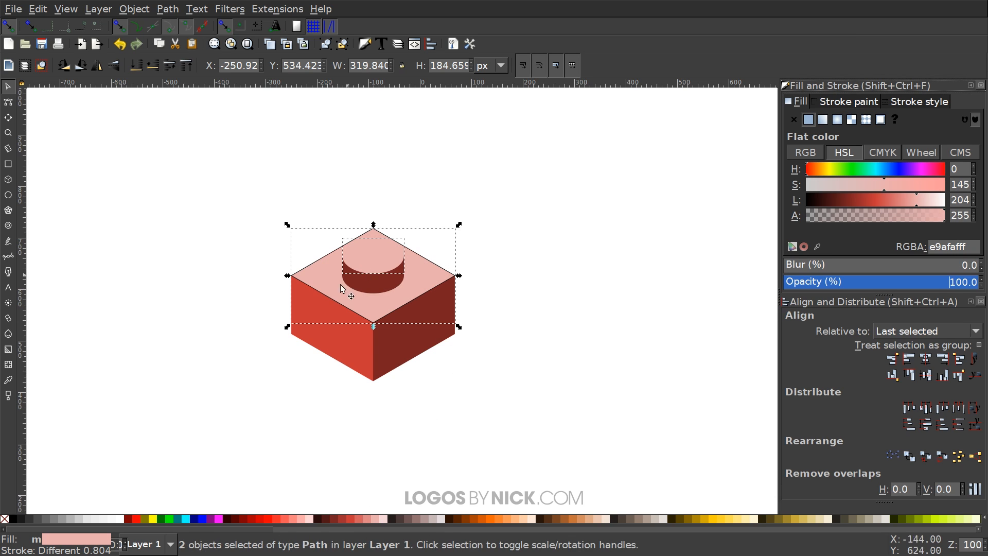
Remove the stroke from the box's top face and the cylinder's top ellipse, and clear the selection.
shift+click(5, 518)
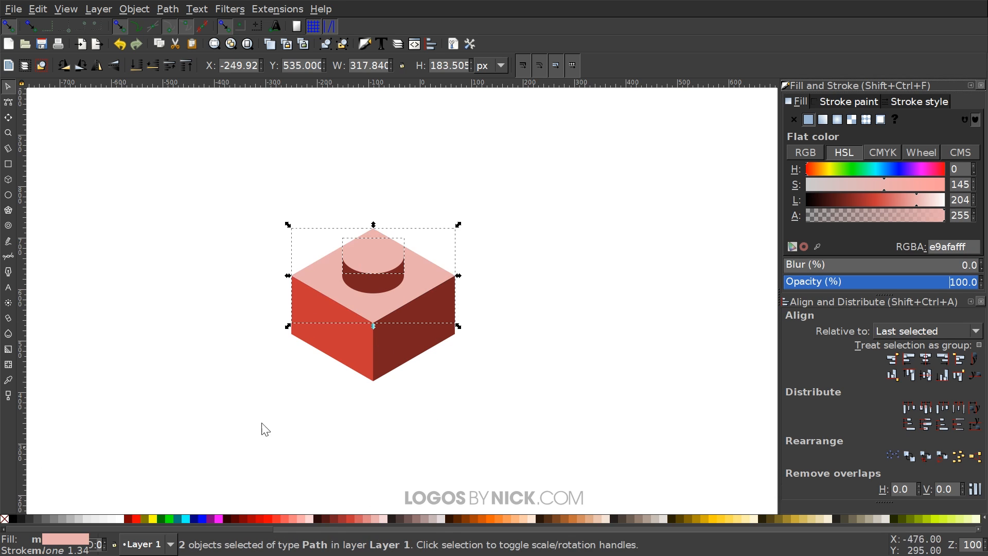
scroll(600, 326, up, 1)
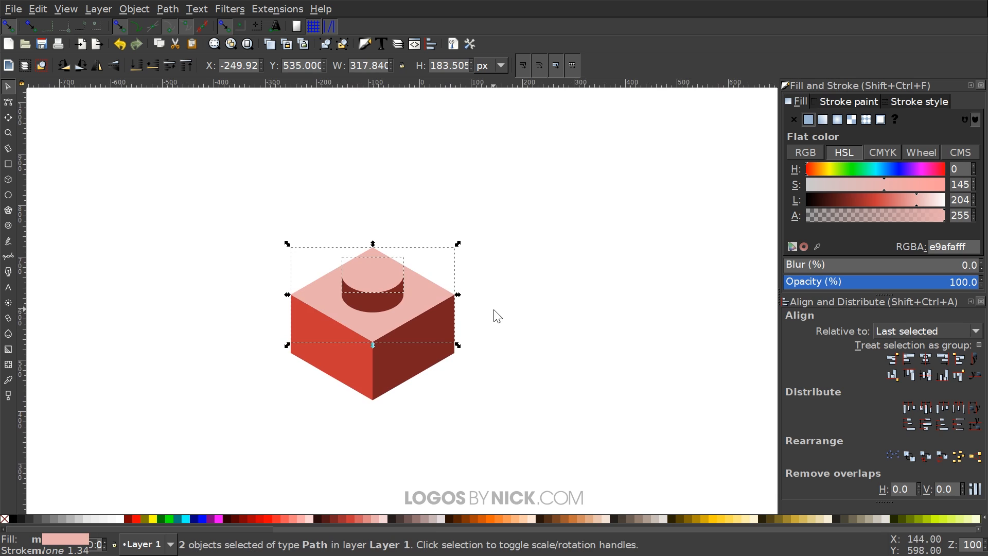
mouse_move(496, 308)
mouse_down()
mouse_move(535, 226)
mouse_move(525, 304)
mouse_move(541, 248)
mouse_up()
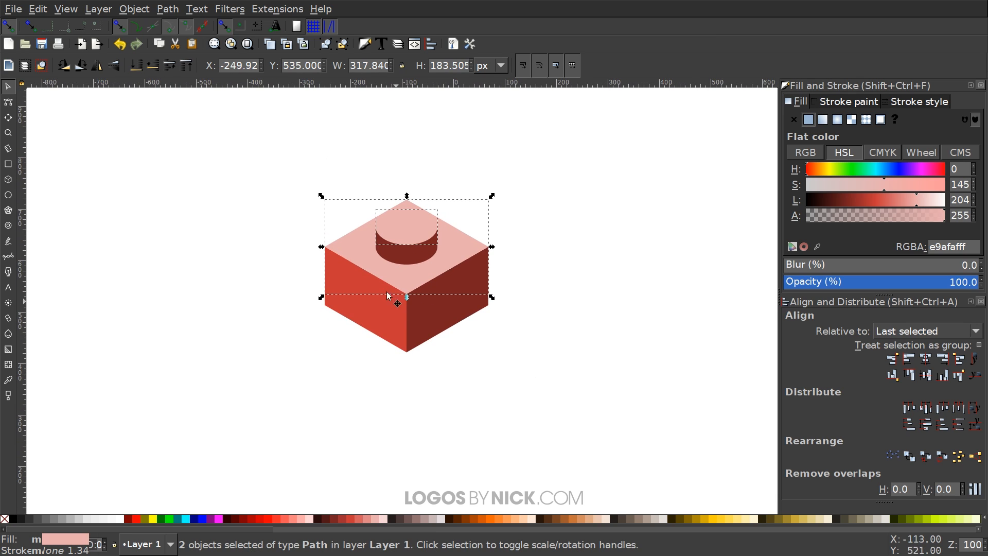
click(660, 186)
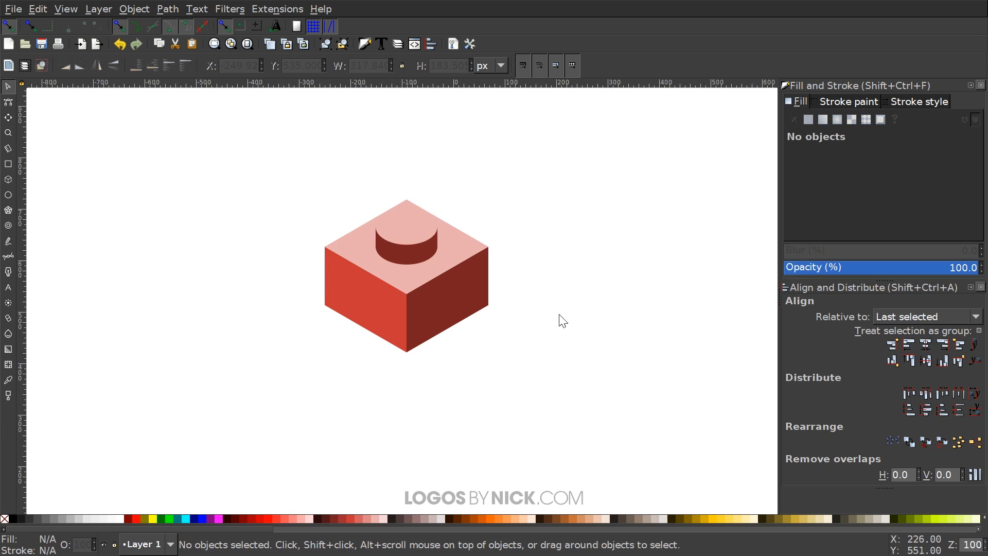
Duplicate the box's left and right side faces together and flip the copies horizontally.
click(358, 291)
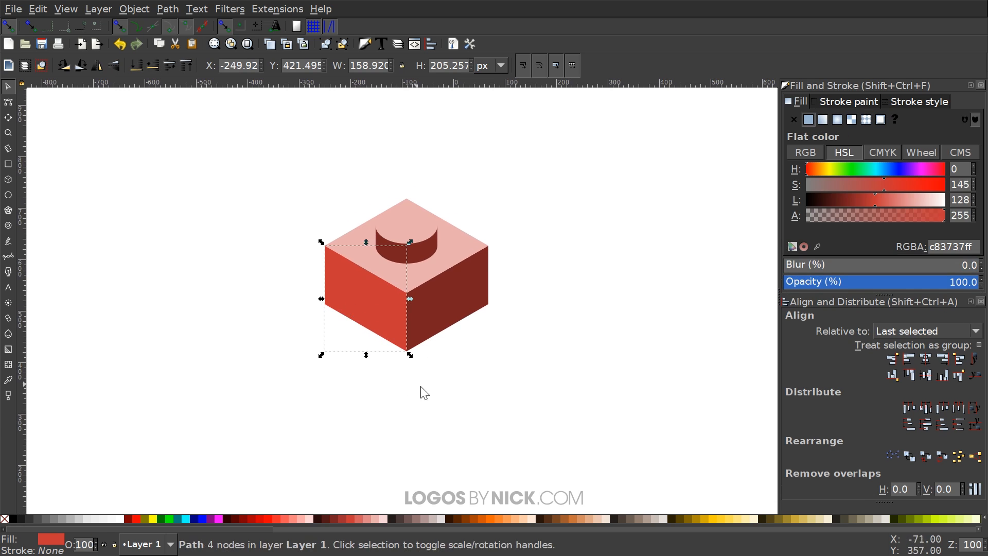
shift+click(465, 303)
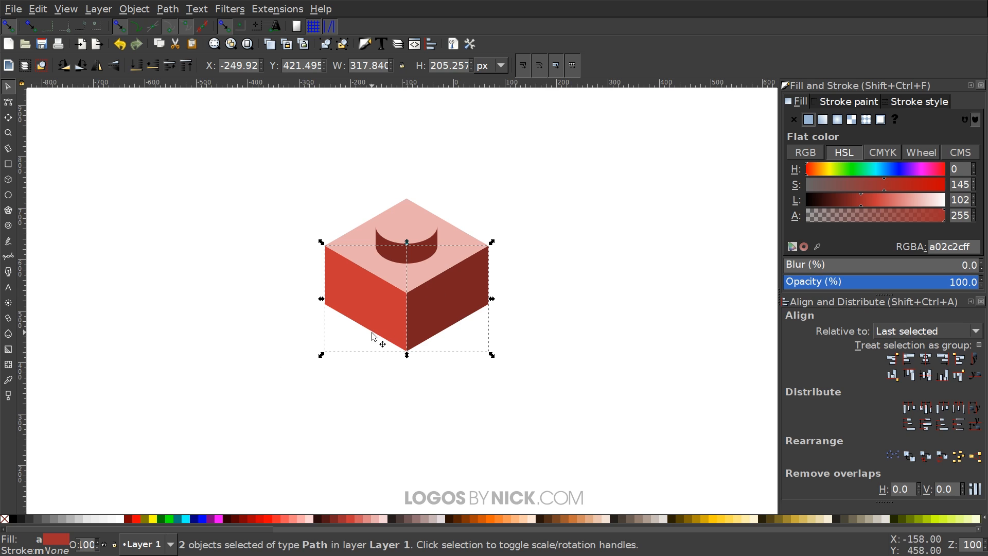
right_click(442, 310)
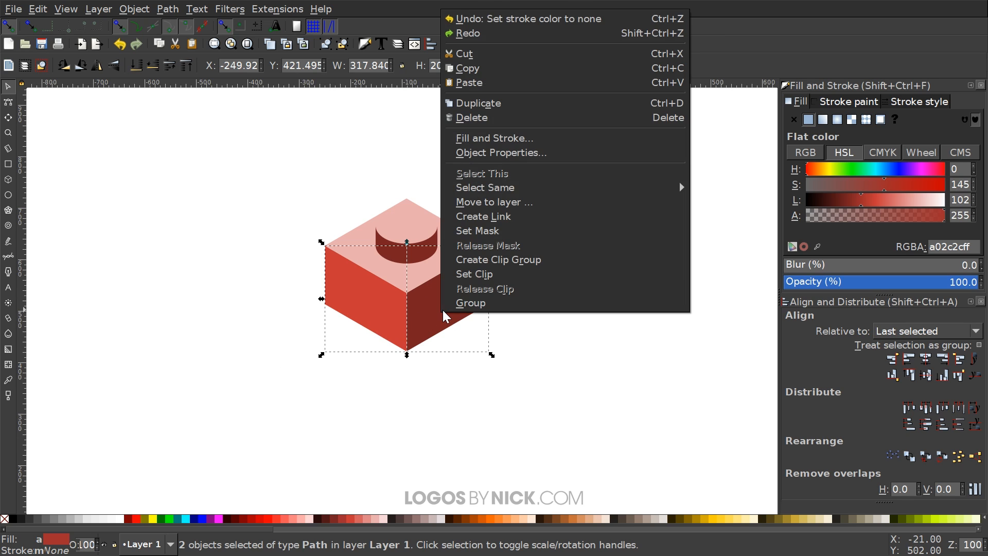
click(479, 103)
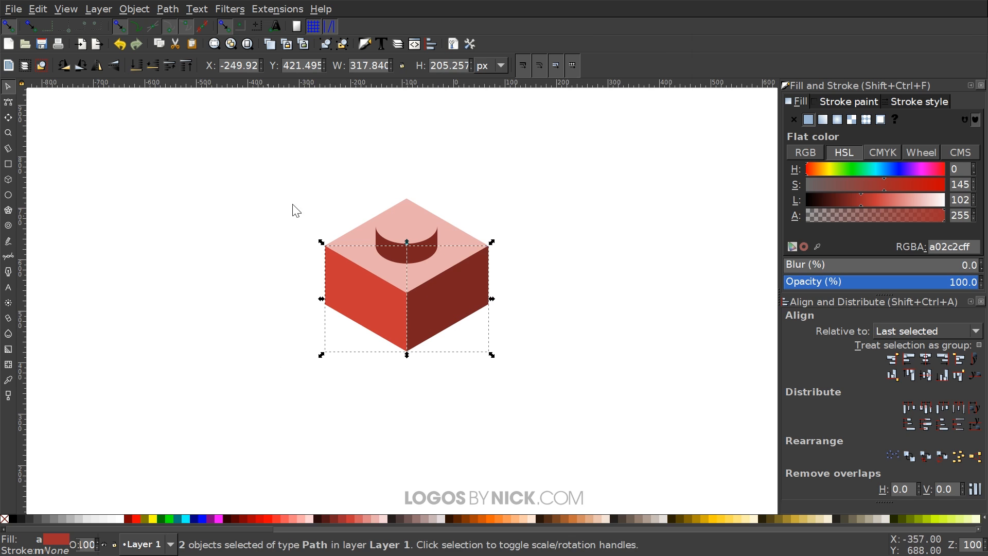
click(95, 69)
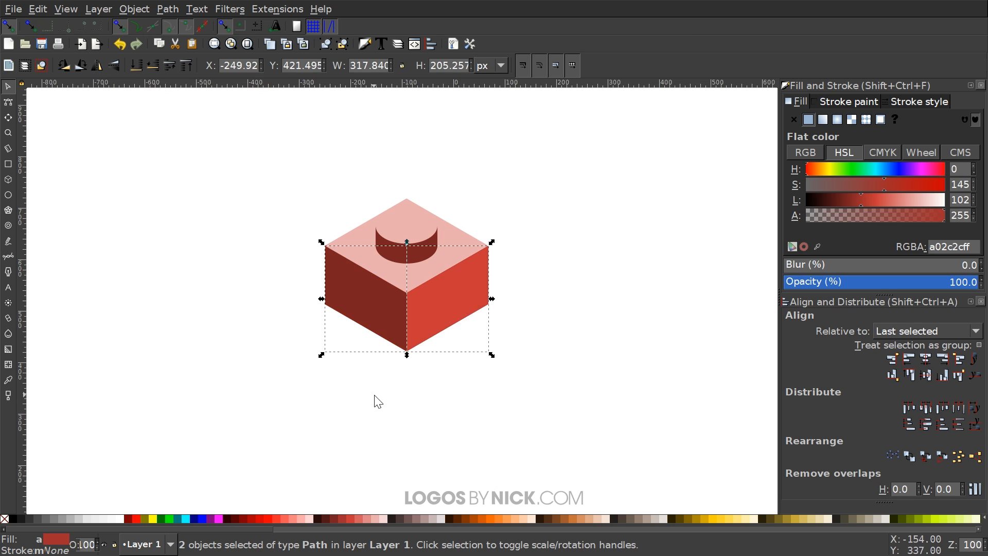
Move the flipped side faces straight down about 3.5 px and send them behind all other objects.
ctrl+scroll(400, 358, up, 2)
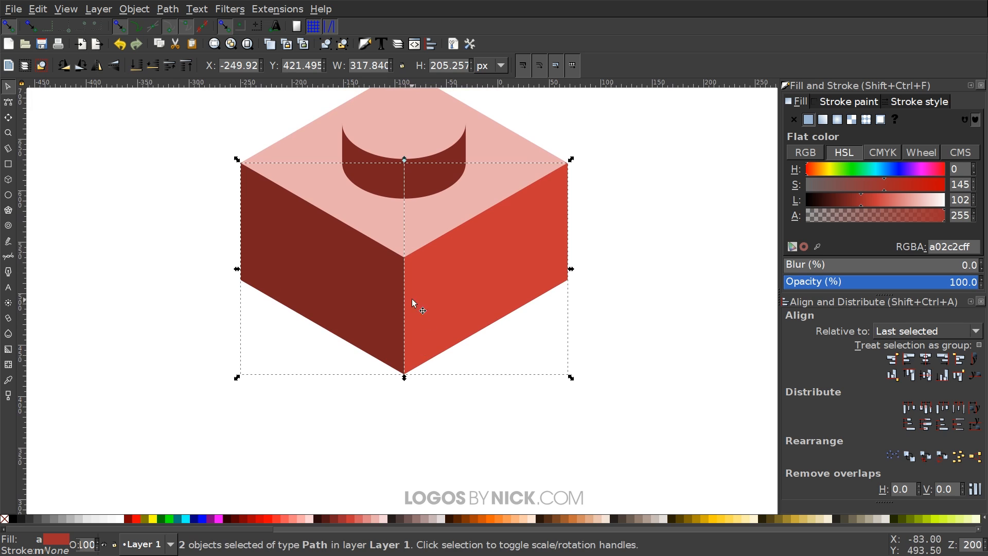
drag(409, 335, 409, 344)
ctrl+scroll(409, 344, up, 2)
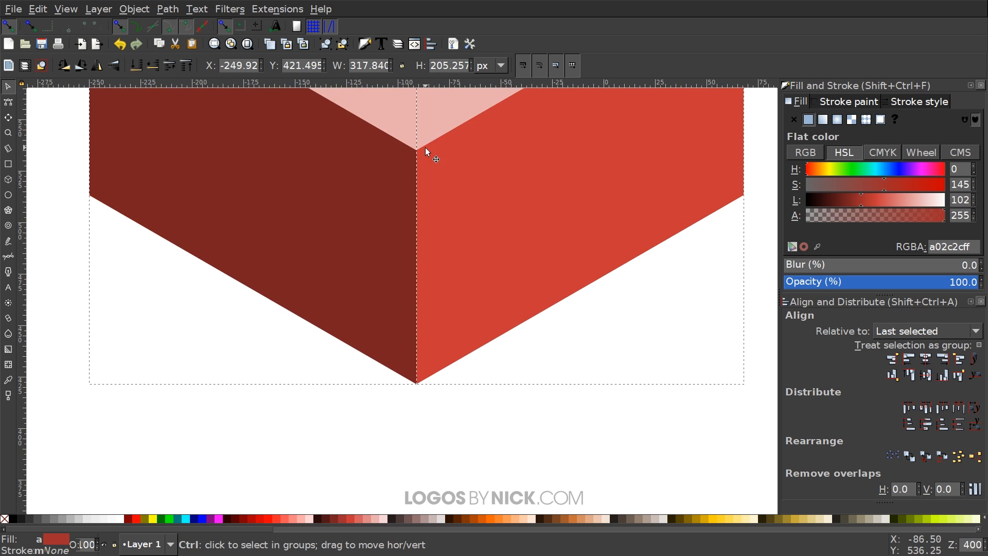
drag(425, 149, 427, 160)
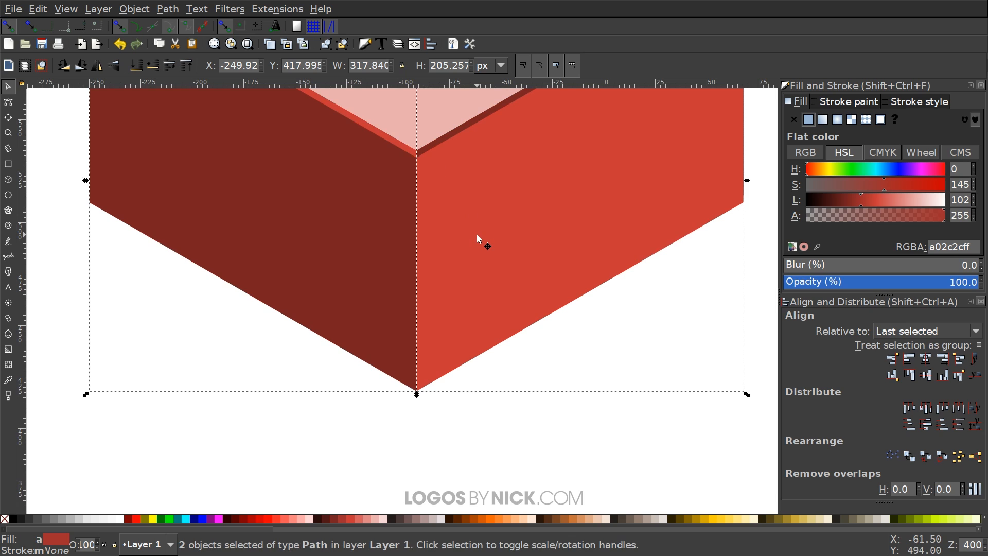
right_click(469, 204)
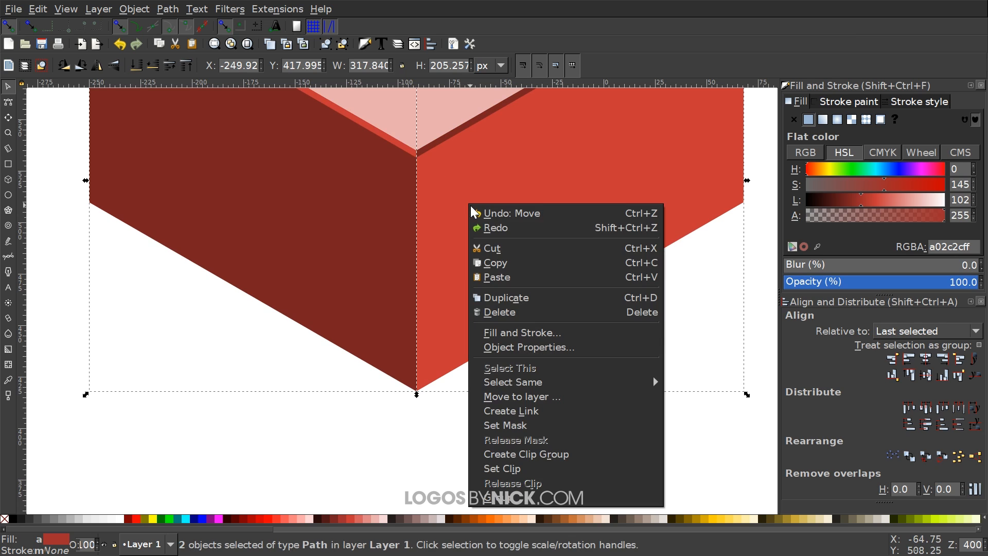
click(412, 202)
drag(179, 135, 173, 145)
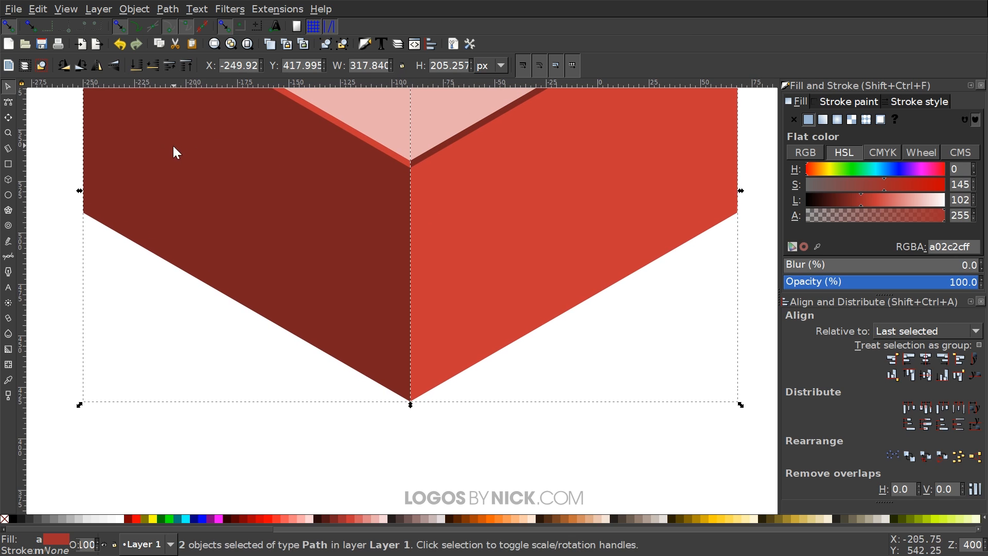
click(137, 66)
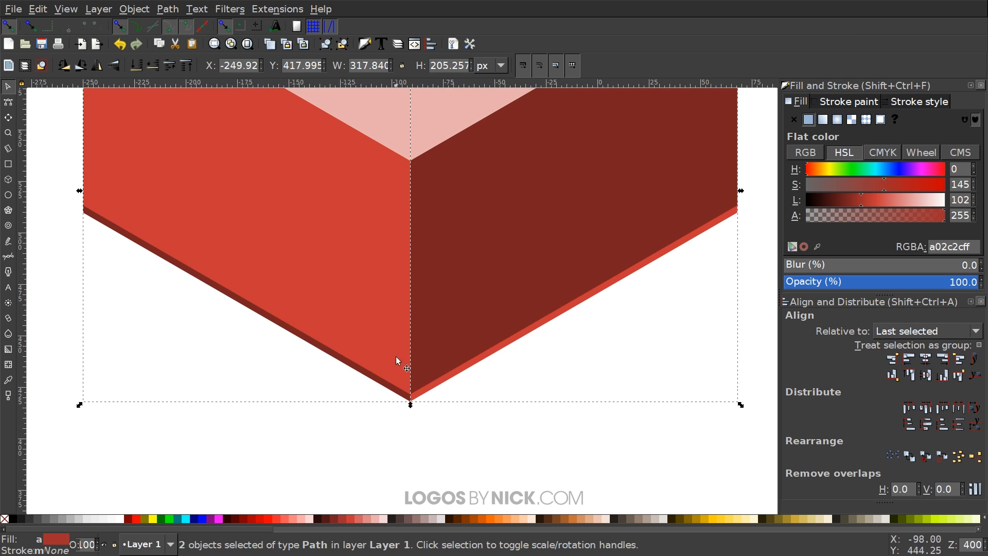
Adjust the vertical position of the flipped faces to Y about 414.1 px, leaving a thin contrasting edge along the box's base.
ctrl+scroll(461, 491, up, 1)
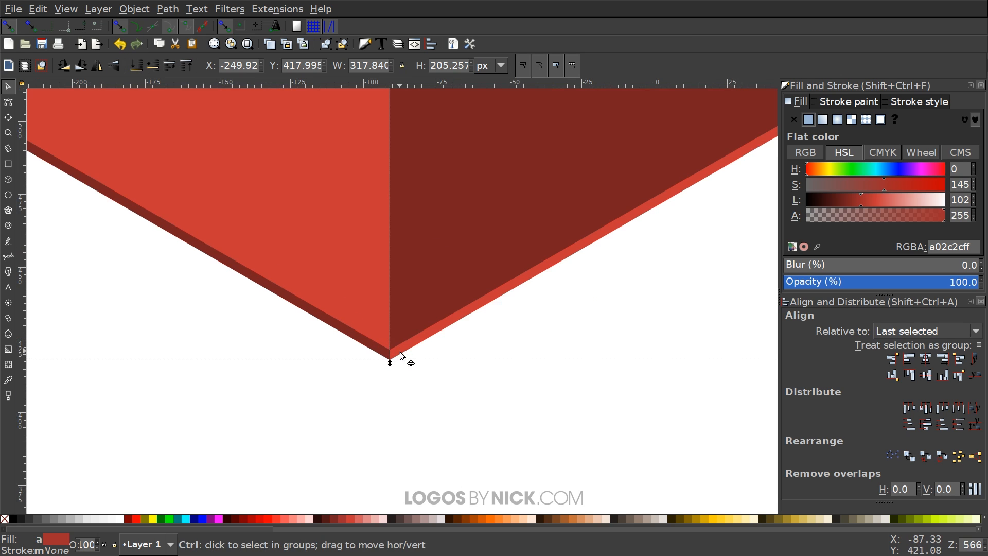
drag(400, 355, 401, 371)
scroll(401, 370, down, 4)
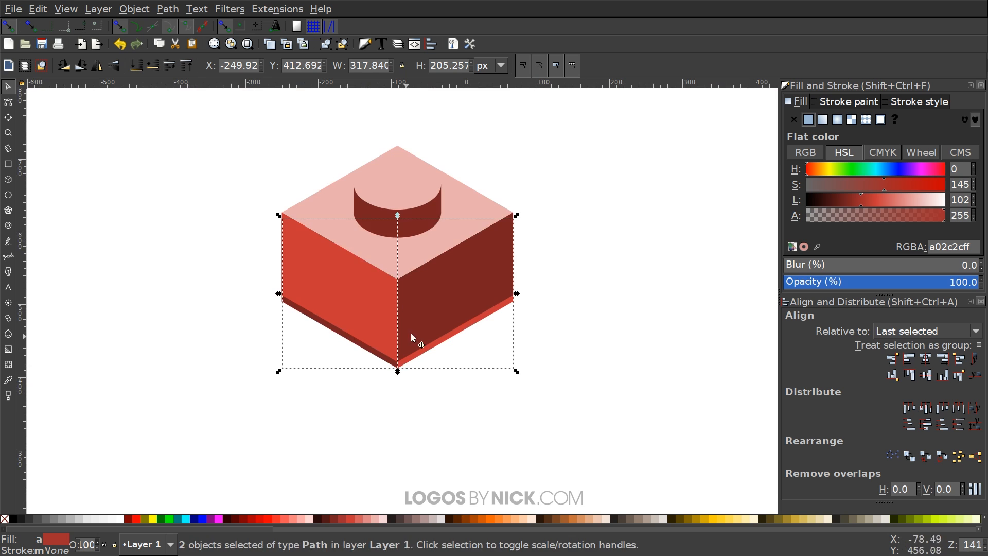
scroll(412, 338, up, 4)
drag(456, 324, 442, 445)
scroll(451, 332, down, 3)
click(651, 371)
key(1)
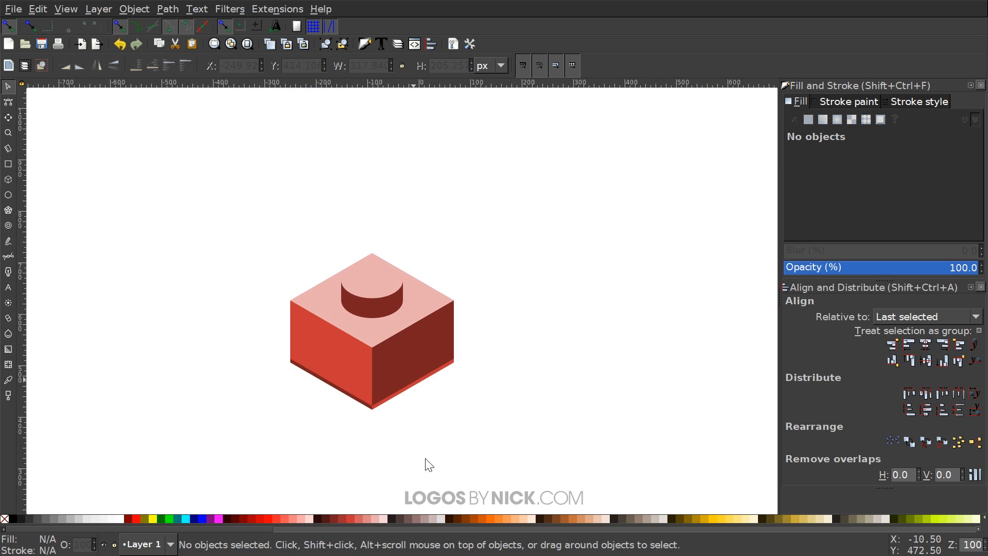
Scale all seven brick shapes down together to about 116 by 111 px and duplicate them.
drag(515, 432, 410, 376)
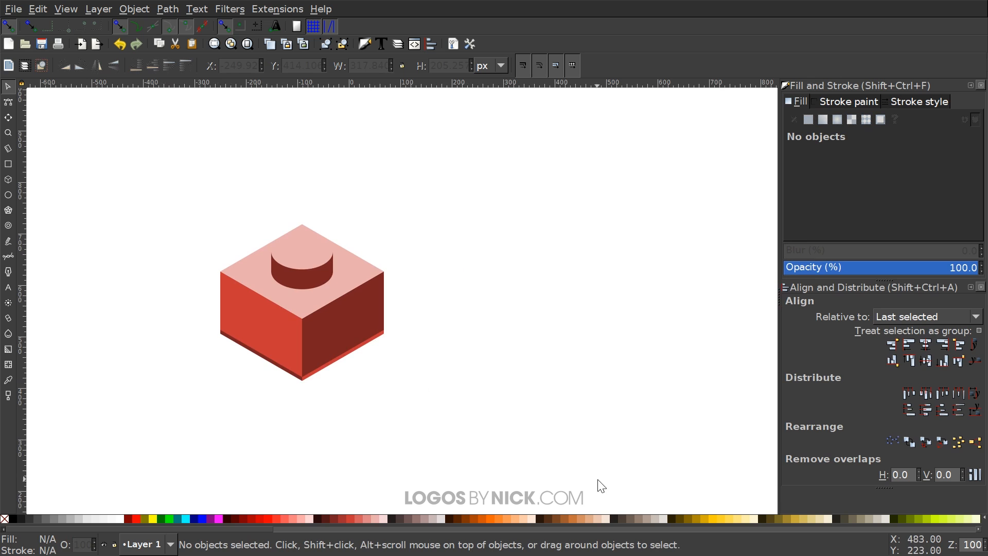
drag(536, 467, 167, 154)
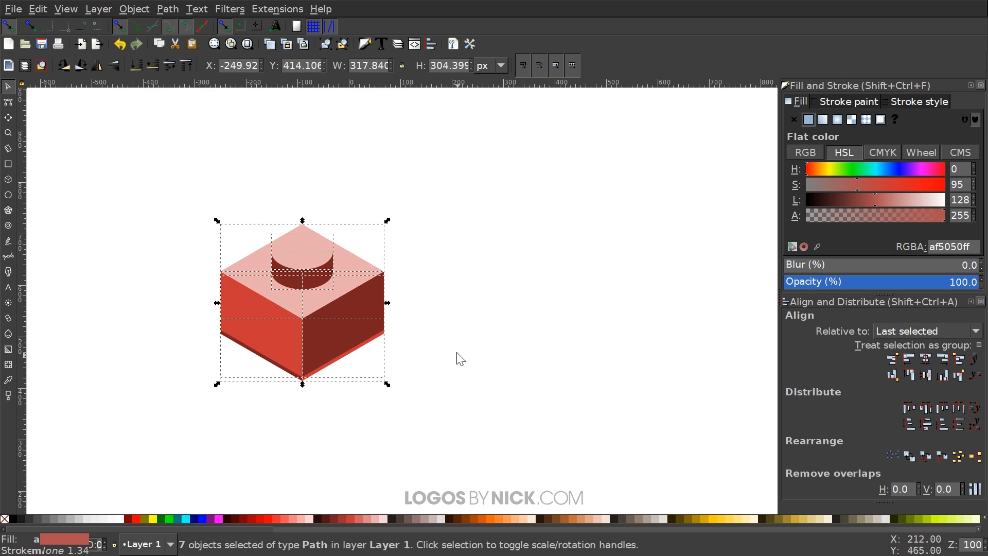
drag(387, 303, 253, 313)
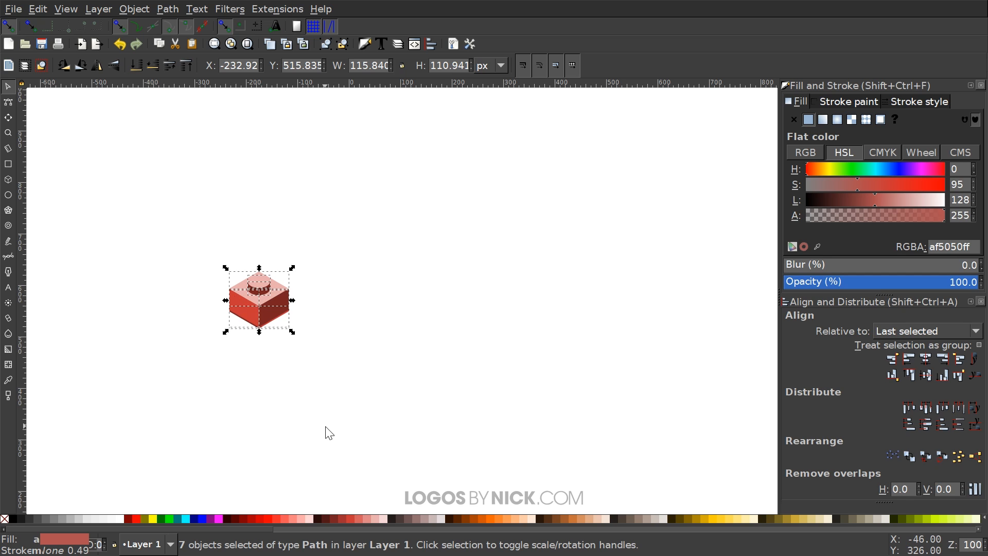
right_click(258, 295)
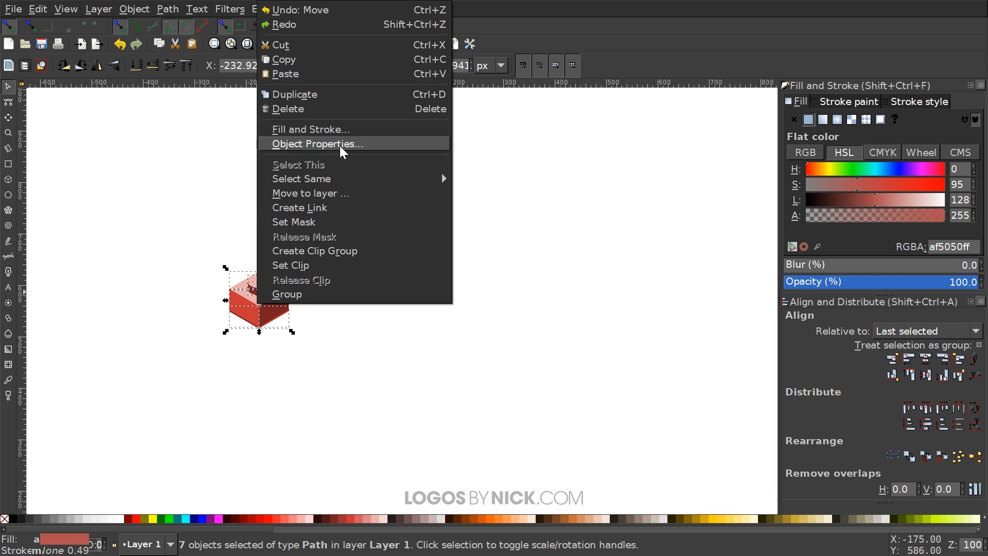
click(327, 95)
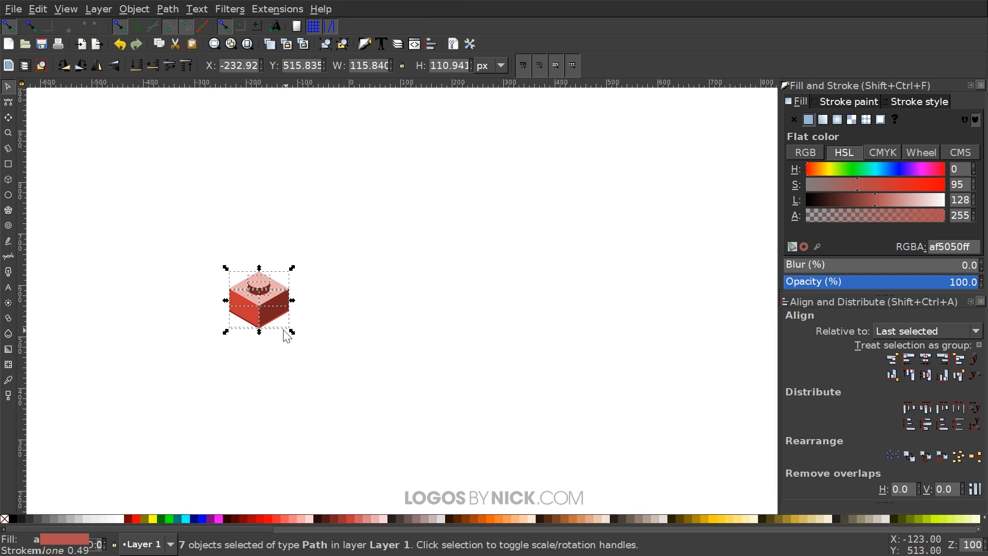
Move the duplicate brick horizontally to X about -63 px and fill its left face and right base edge with blue 0055d4.
drag(257, 316, 345, 316)
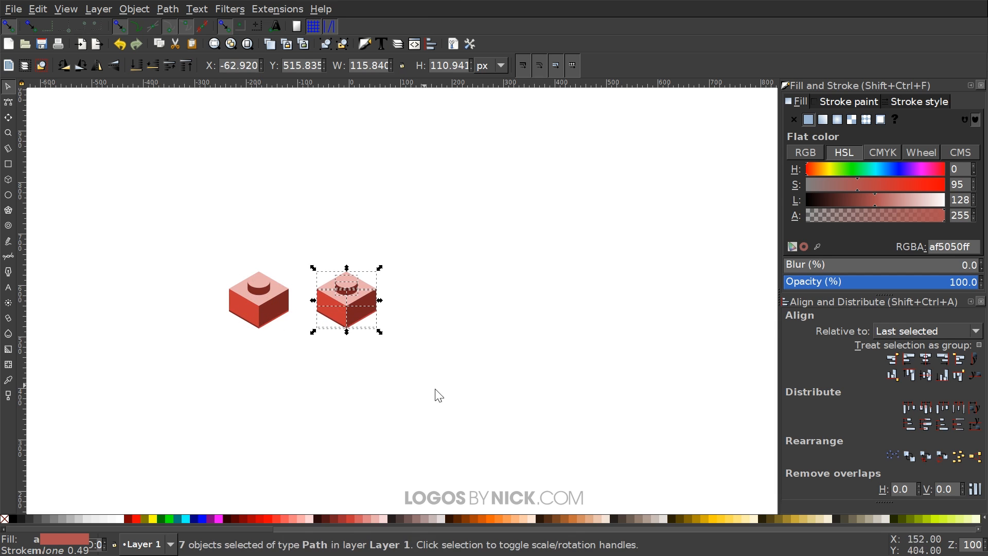
click(523, 340)
scroll(401, 399, up, 3)
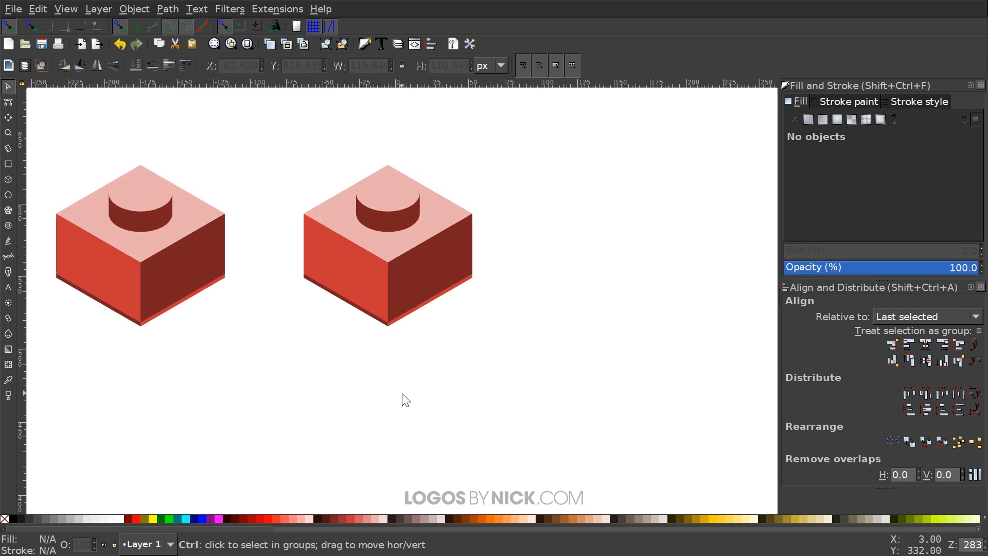
click(340, 290)
scroll(386, 359, up, 2)
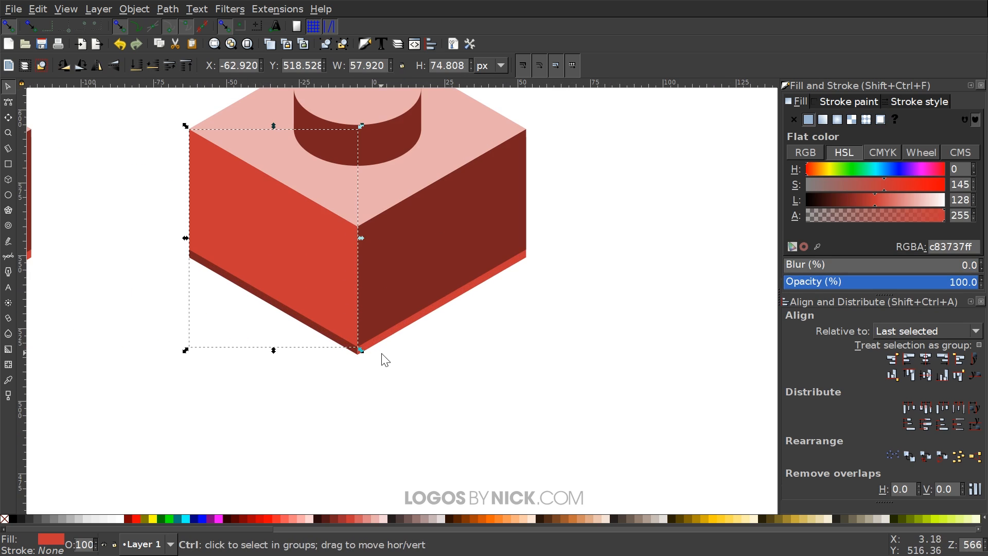
shift+click(401, 322)
scroll(402, 322, down, 1)
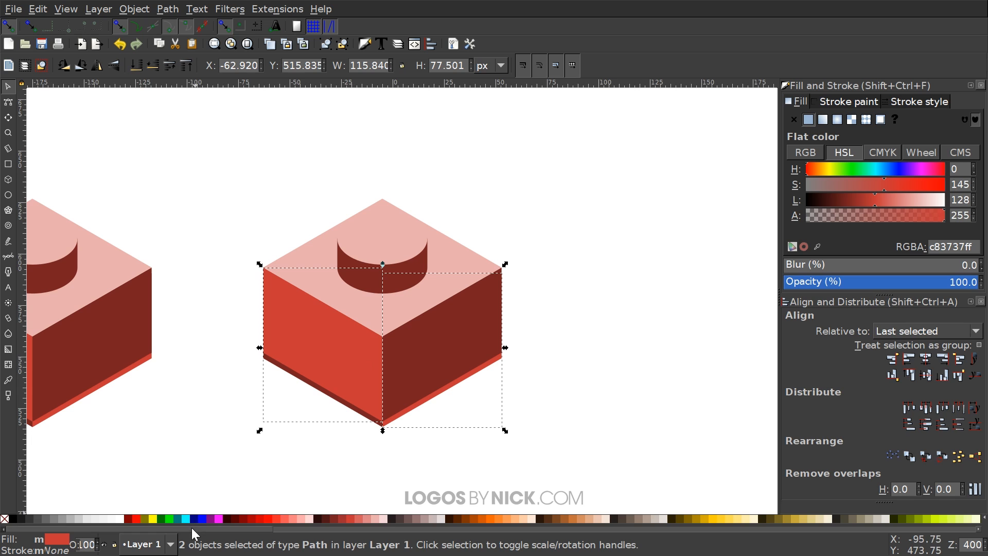
drag(190, 529, 648, 548)
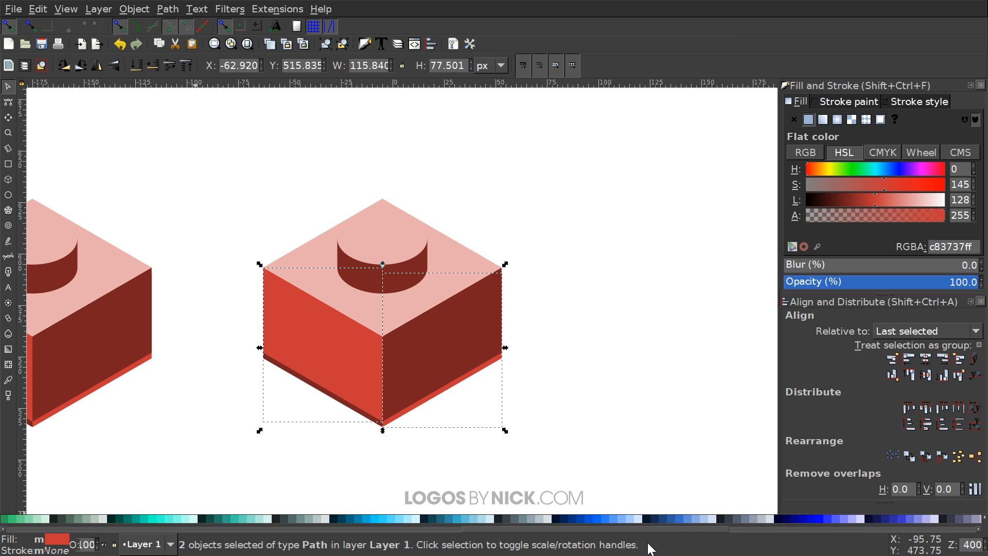
click(590, 517)
Fill the second brick's left base edge, right face and stud side with dark navy 162d50.
click(328, 399)
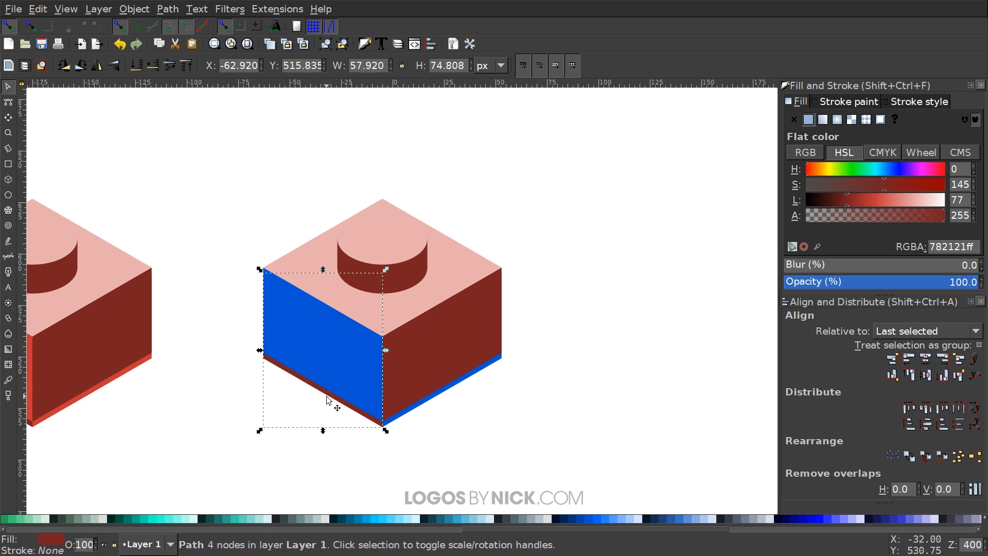
shift+click(434, 337)
shift+click(398, 269)
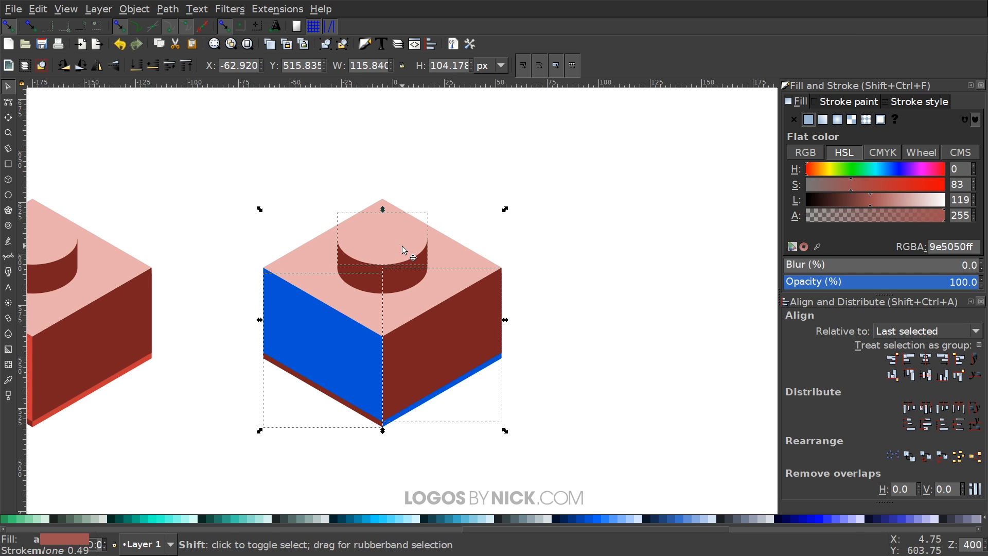
shift+click(402, 247)
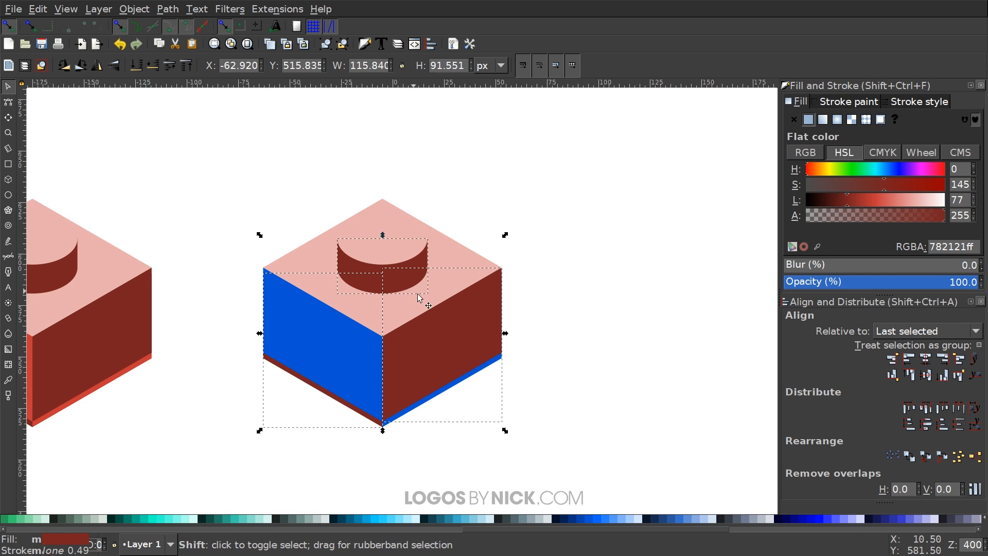
click(655, 520)
Fill the second brick's top face and stud top with light blue 80e5ff.
click(403, 318)
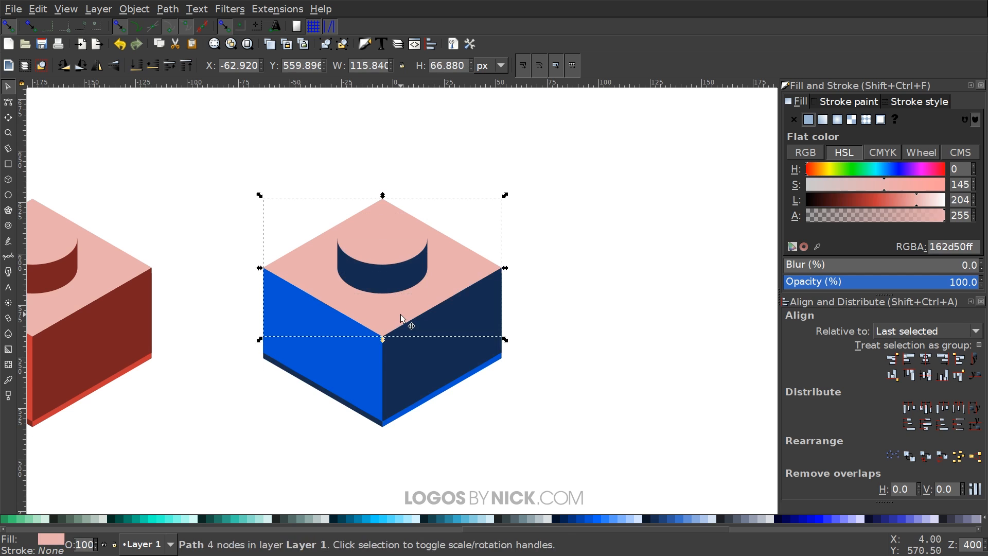
shift+click(393, 219)
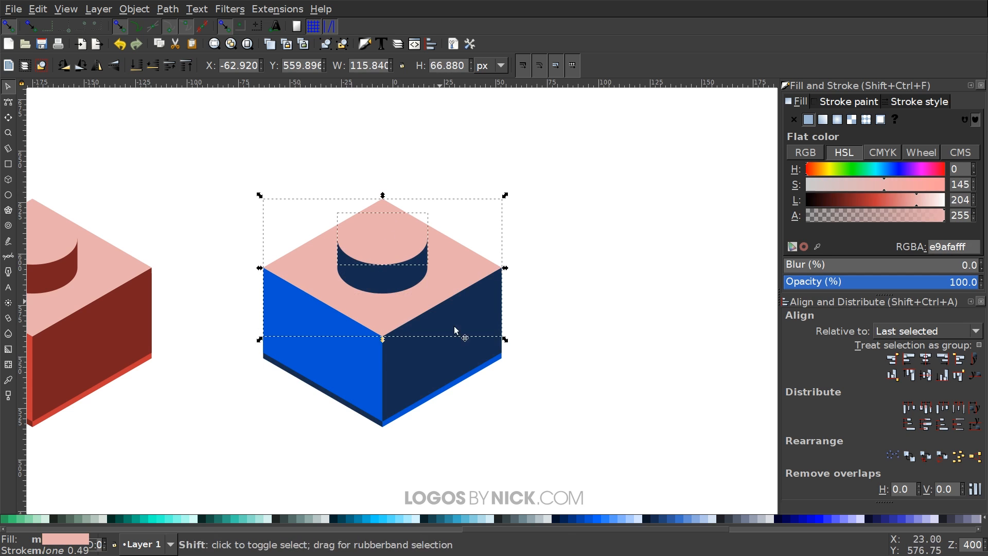
click(399, 518)
Select all shapes of the blue brick and move them closer to the red brick, at X about -83 px.
ctrl+scroll(419, 430, down, 2)
scroll(463, 432, down, 2)
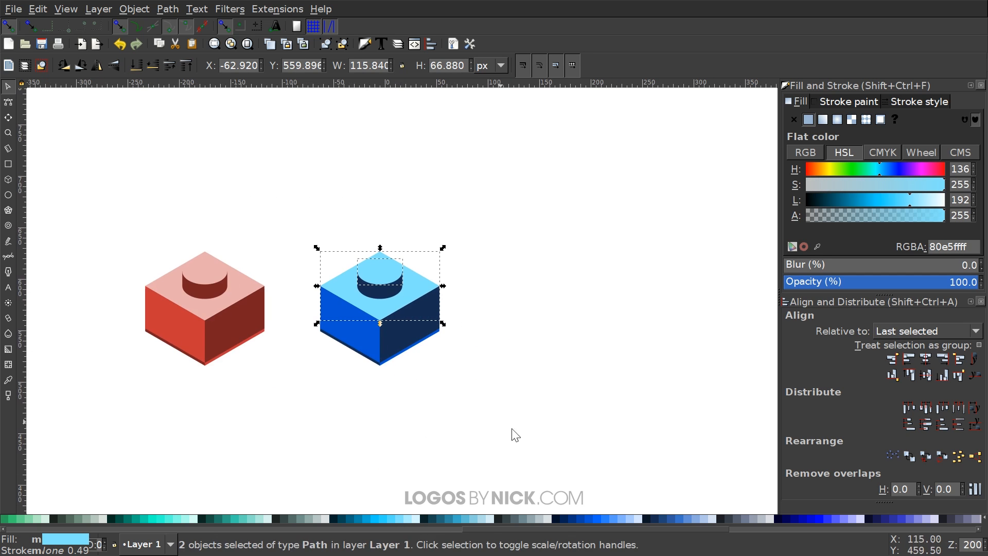
drag(520, 430, 295, 212)
drag(388, 307, 375, 303)
Duplicate the blue brick and place the copy in line to its right at X about 73 px.
right_click(369, 290)
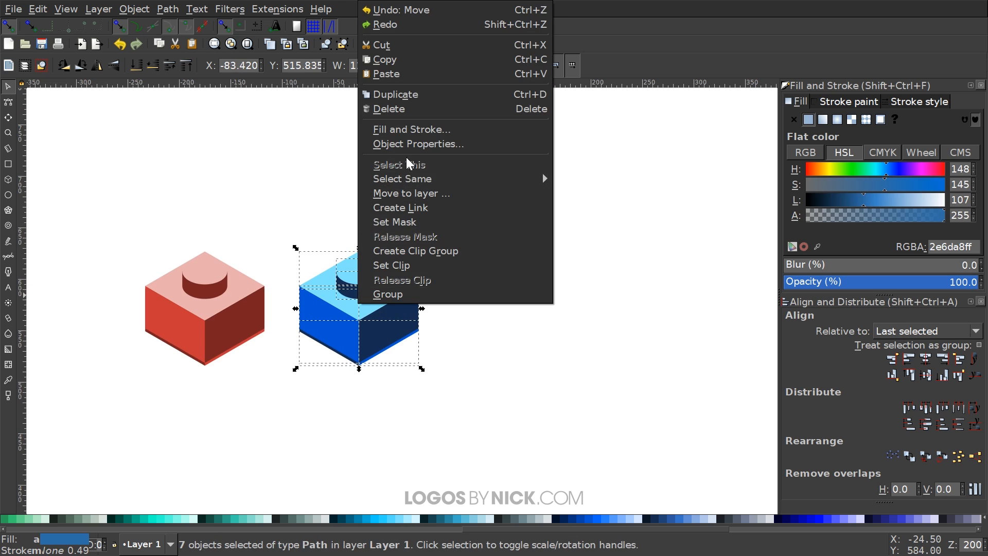
click(408, 99)
drag(347, 329, 490, 325)
scroll(463, 350, right, 6)
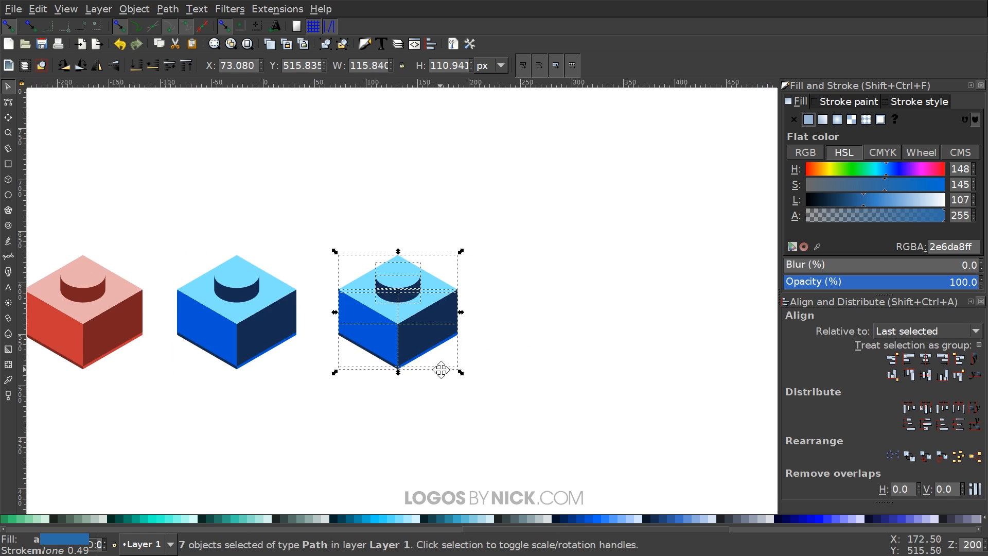
click(641, 278)
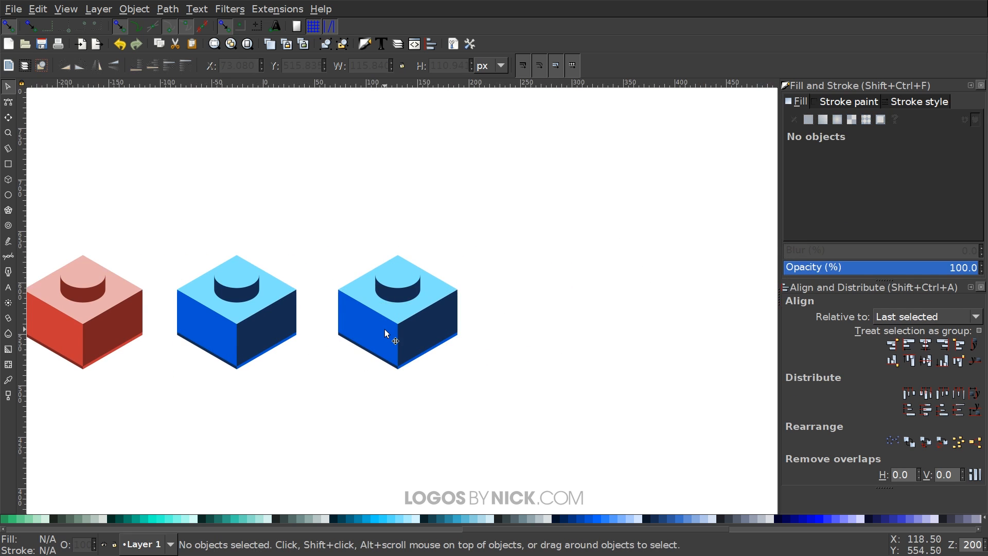
Fill the third brick's left face and right base edge with yellow ffcc00.
scroll(384, 329, up, 3)
click(474, 262)
shift+click(434, 240)
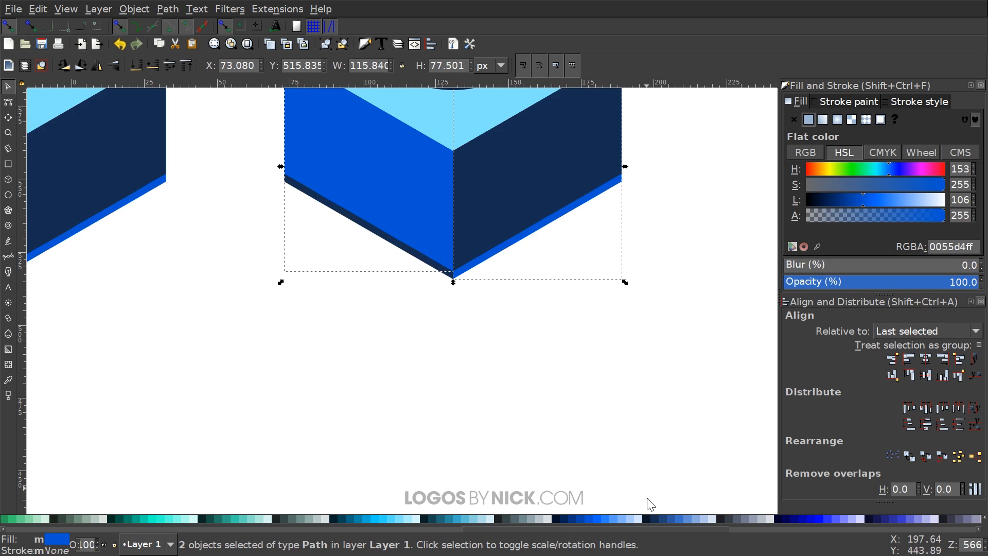
drag(626, 526, 44, 502)
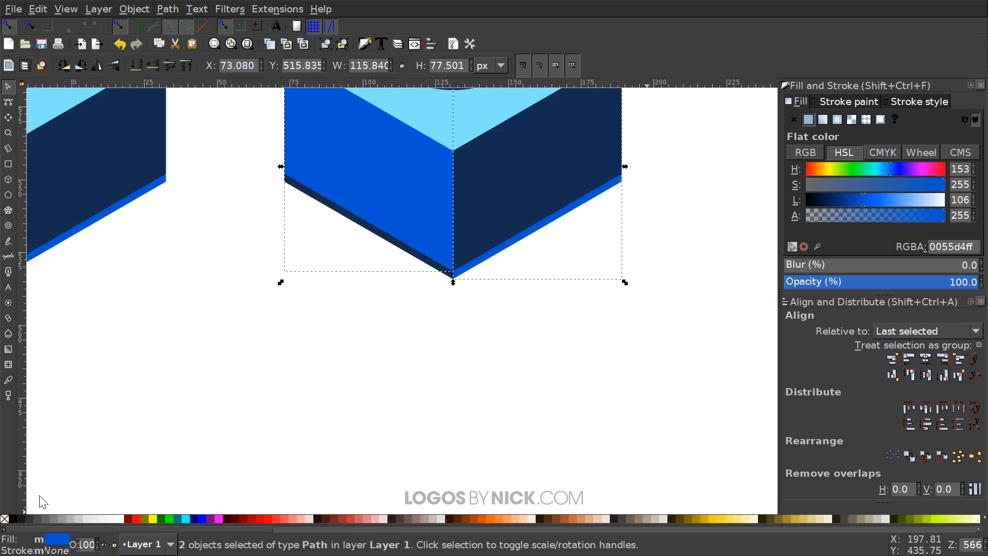
click(710, 518)
Recolor the third brick's left base edge and right face orange, with a hue of 18 (ff6c00).
scroll(554, 218, up, 5)
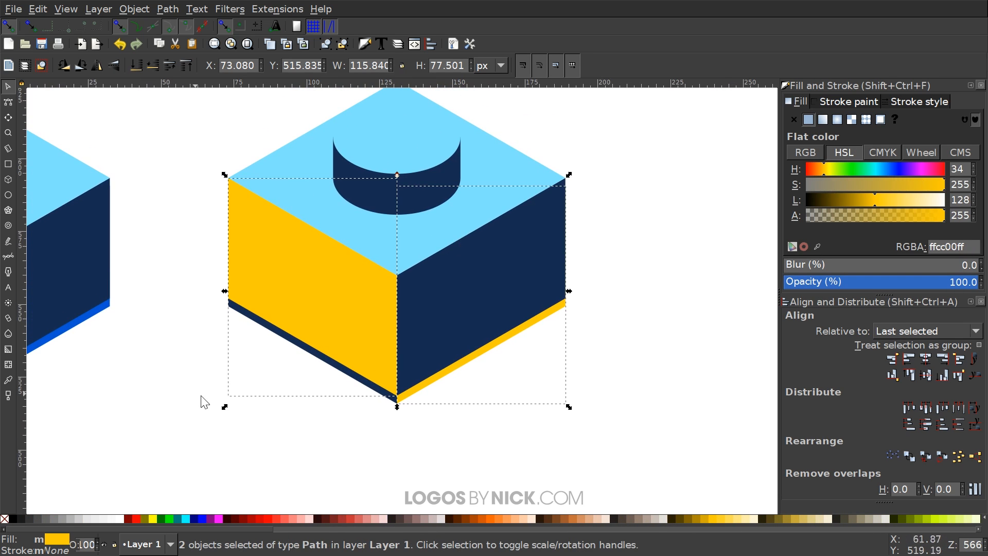
click(365, 382)
shift+click(409, 386)
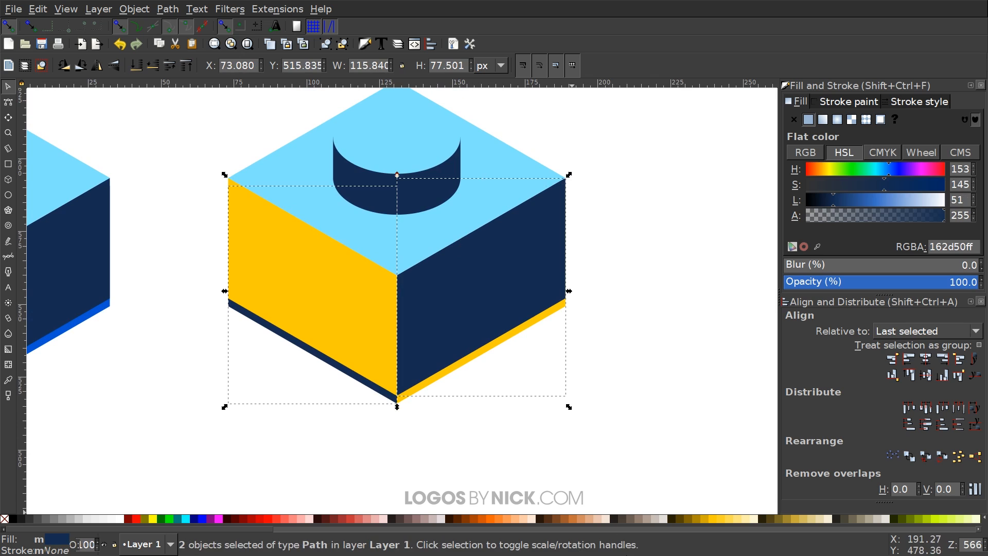
click(710, 517)
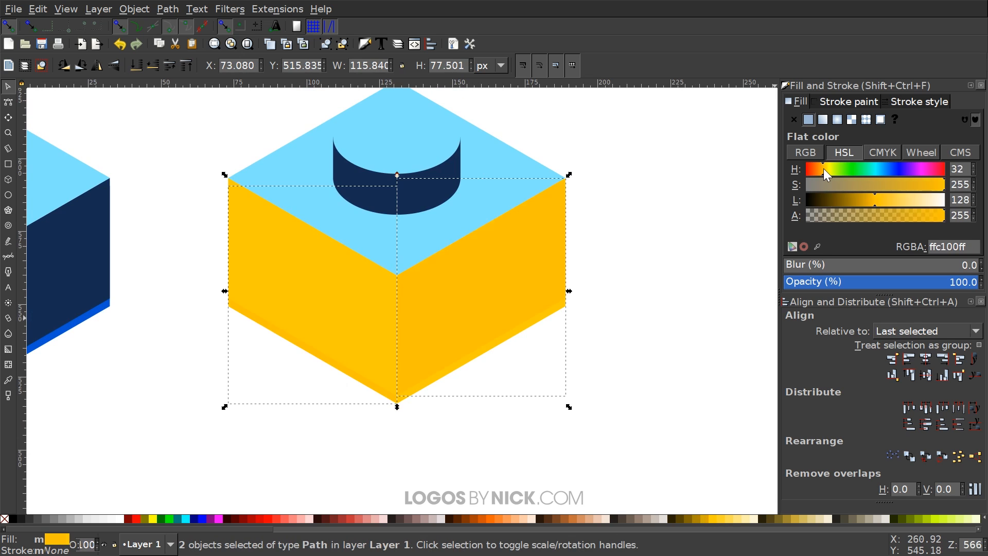
drag(823, 168, 816, 168)
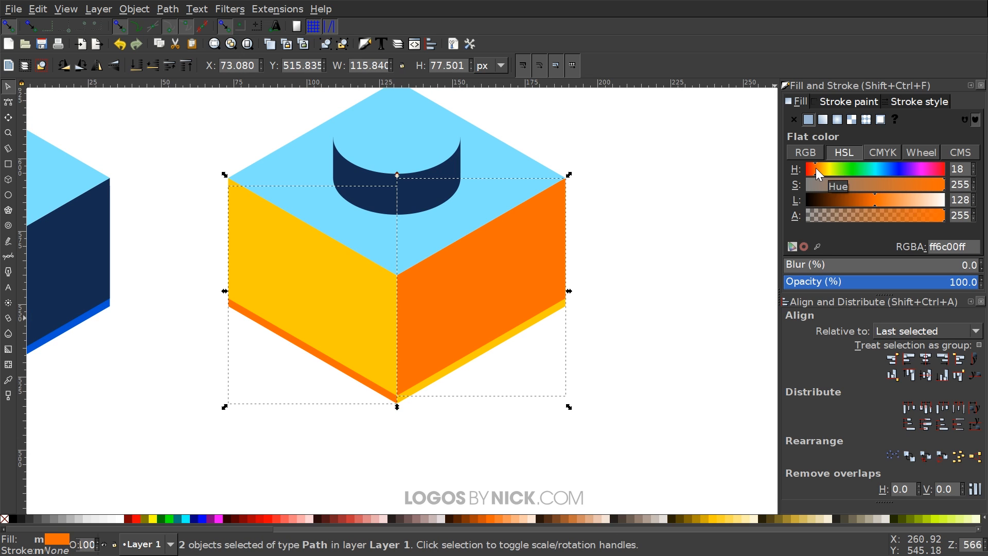
Fill the third brick's top face and stud top with pale yellow ffe680.
click(383, 227)
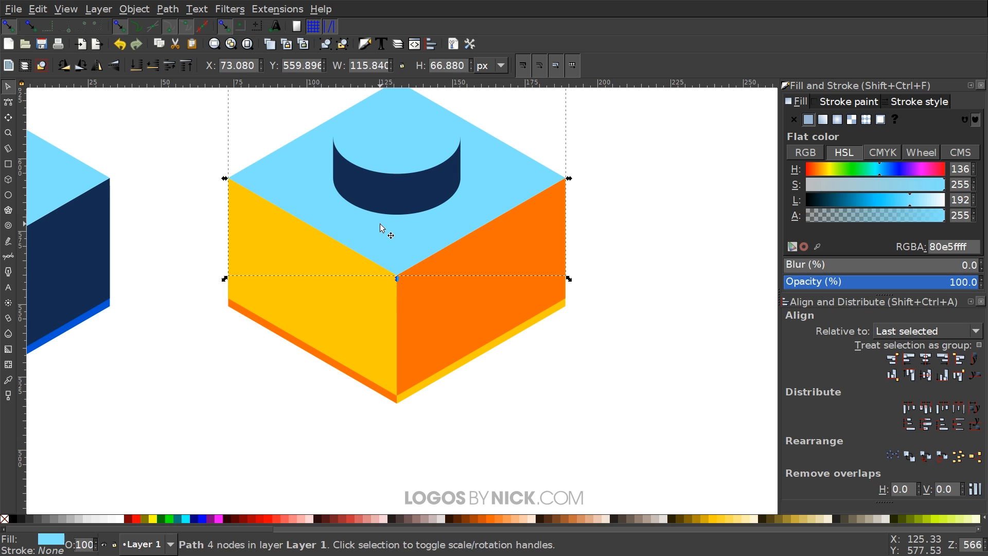
shift+click(415, 137)
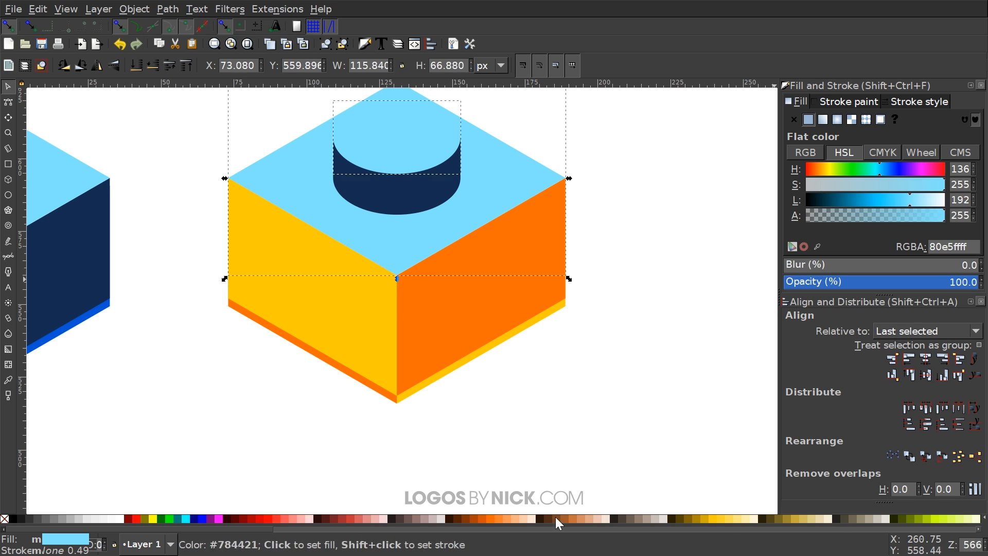
click(809, 518)
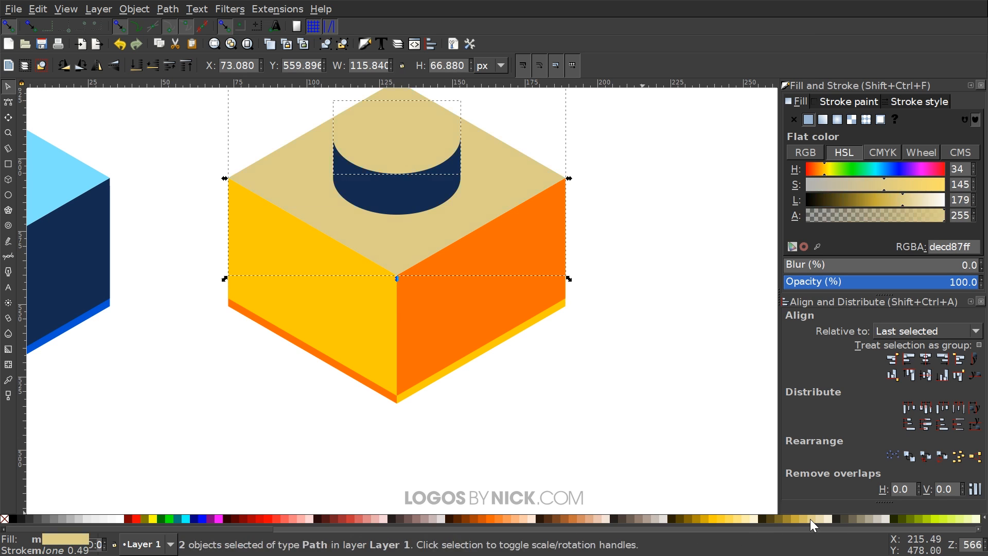
click(739, 519)
Sample the orange of the right face to color the side of the third brick's stud.
scroll(447, 289, up, 1)
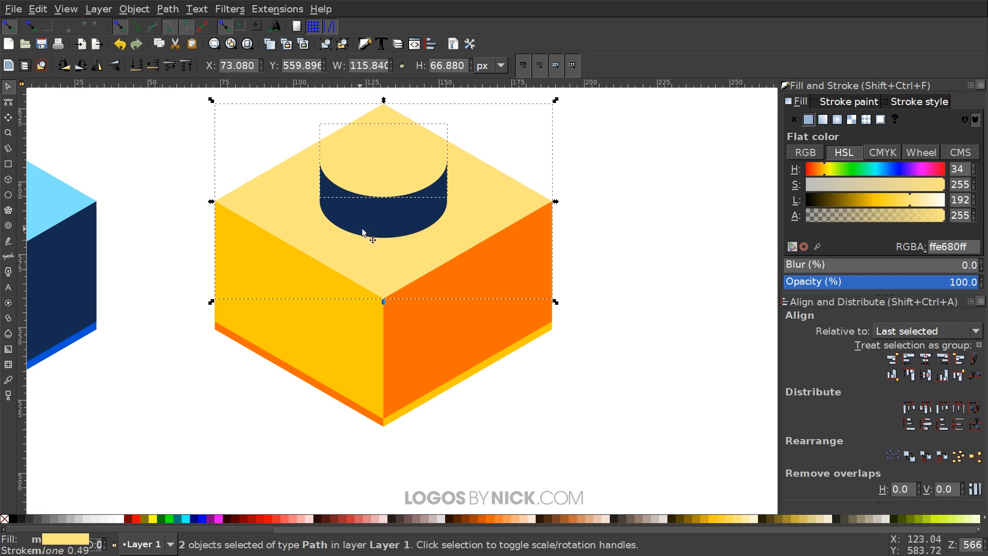
click(384, 215)
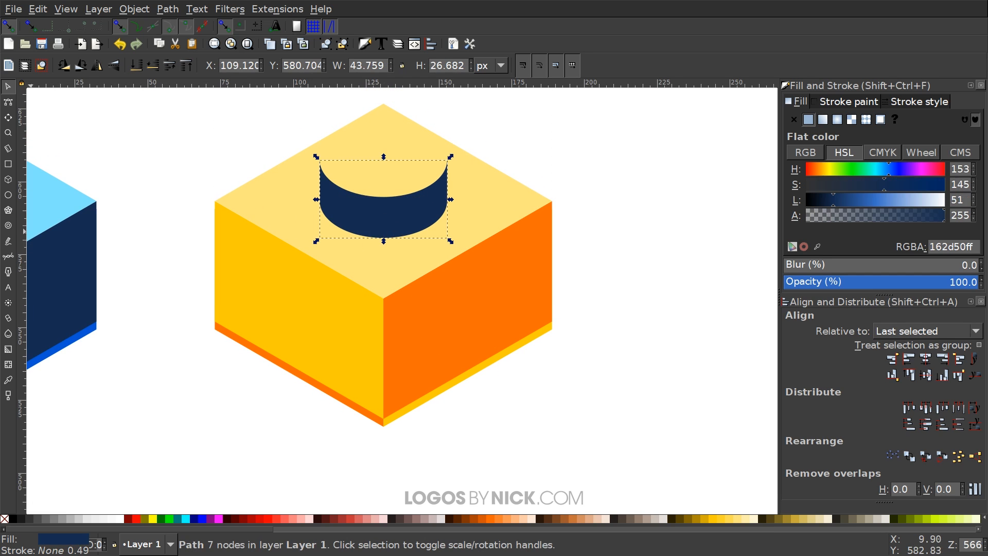
click(8, 380)
drag(452, 295, 465, 302)
click(9, 87)
Select all shapes of the yellow brick and move them closer to the blue brick, at X about 66 px.
scroll(565, 404, down, 2)
drag(566, 405, 497, 361)
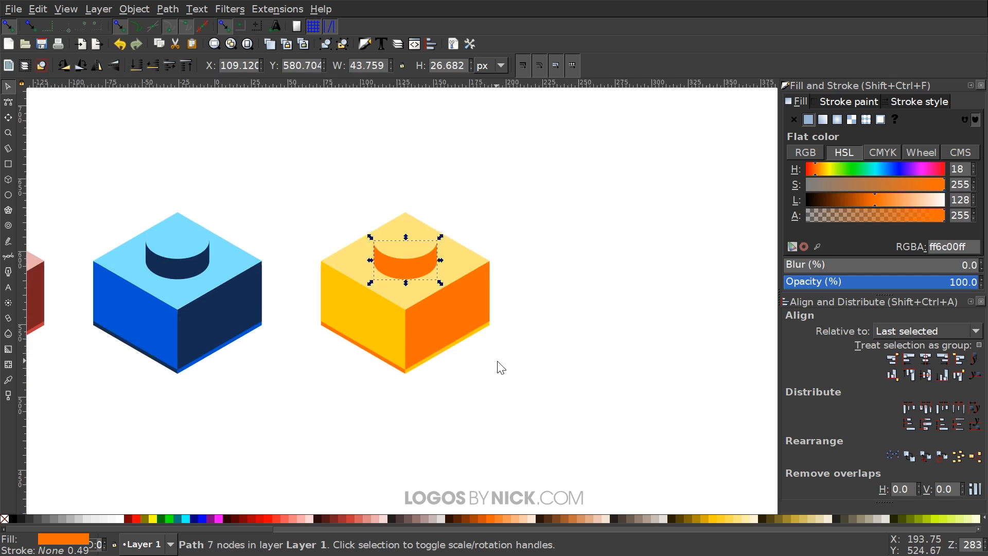
scroll(497, 367, down, 3)
drag(551, 415, 425, 254)
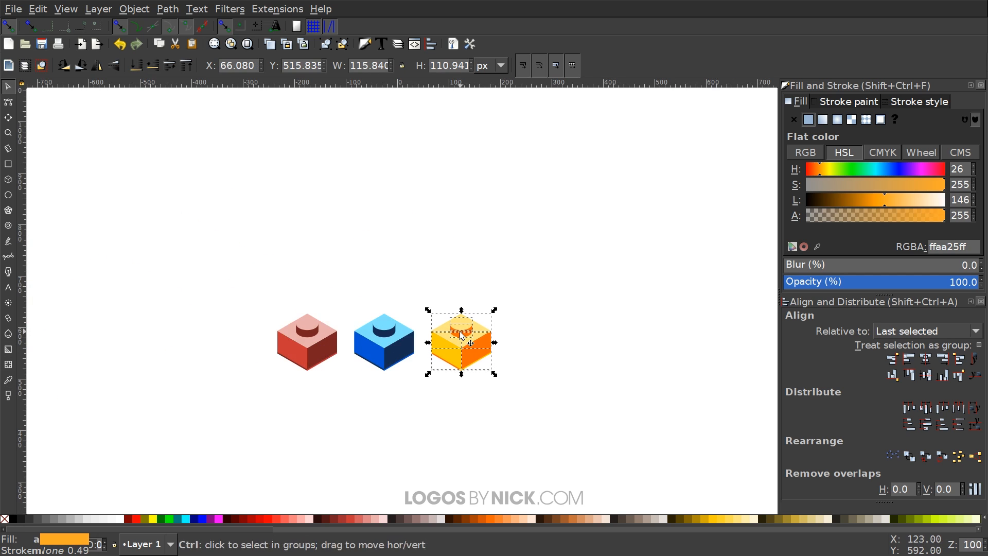
Duplicate the yellow brick and place the copy in line to its right at X about 225 px.
drag(517, 364, 429, 341)
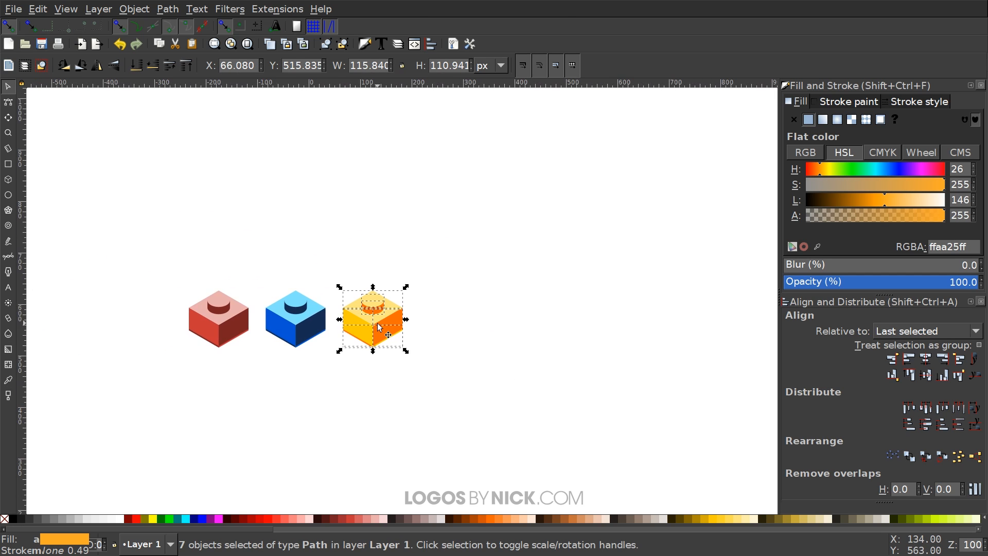
right_click(378, 328)
click(435, 117)
drag(355, 335, 437, 334)
ctrl+scroll(453, 339, up, 2)
ctrl+scroll(518, 337, up, 2)
click(338, 407)
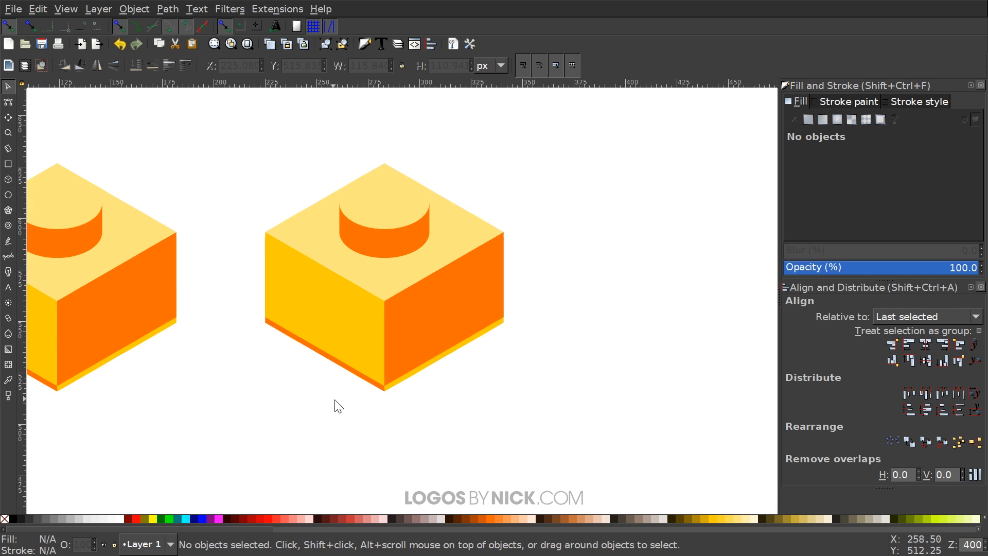
Fill the fourth brick's left face and right base edge with green 5aa02c.
click(403, 386)
shift+click(326, 300)
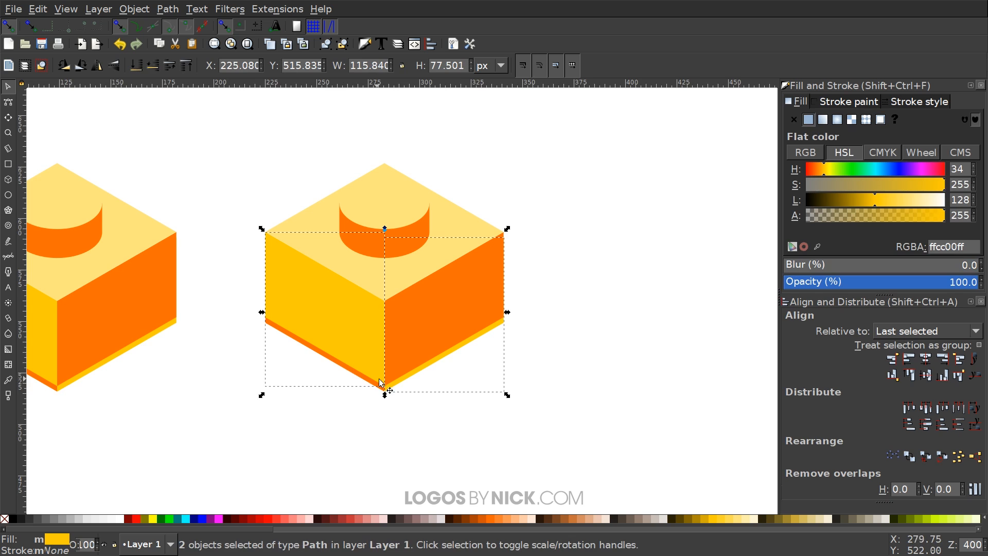
scroll(378, 376, up, 1)
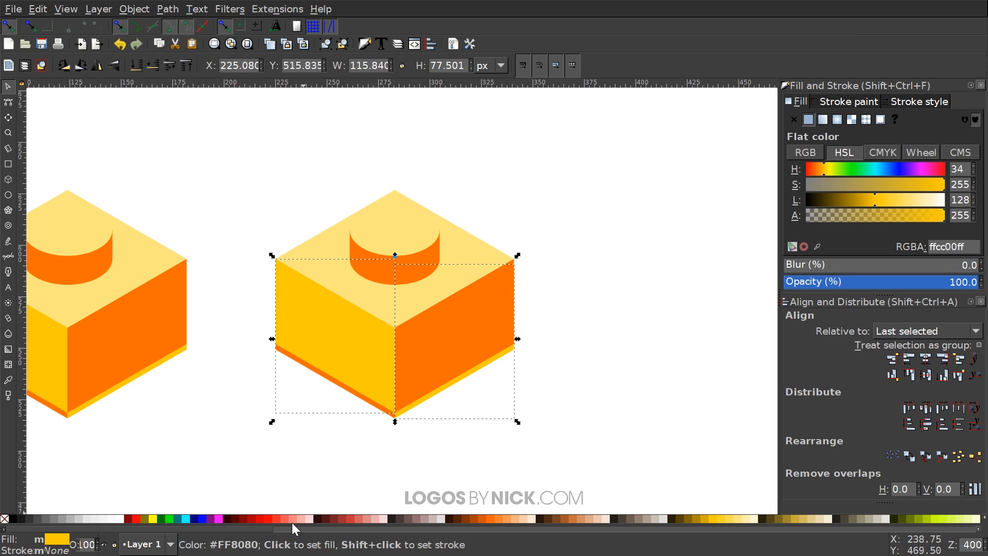
drag(238, 529, 447, 535)
click(476, 518)
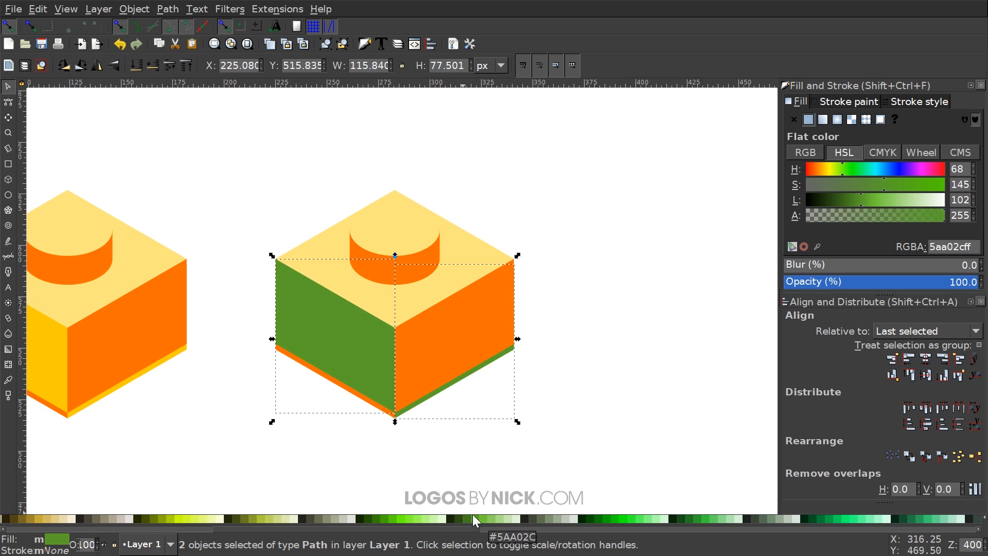
Fill the fourth brick's left base edge, right face and stud side with dark green 217821.
click(376, 407)
shift+click(449, 335)
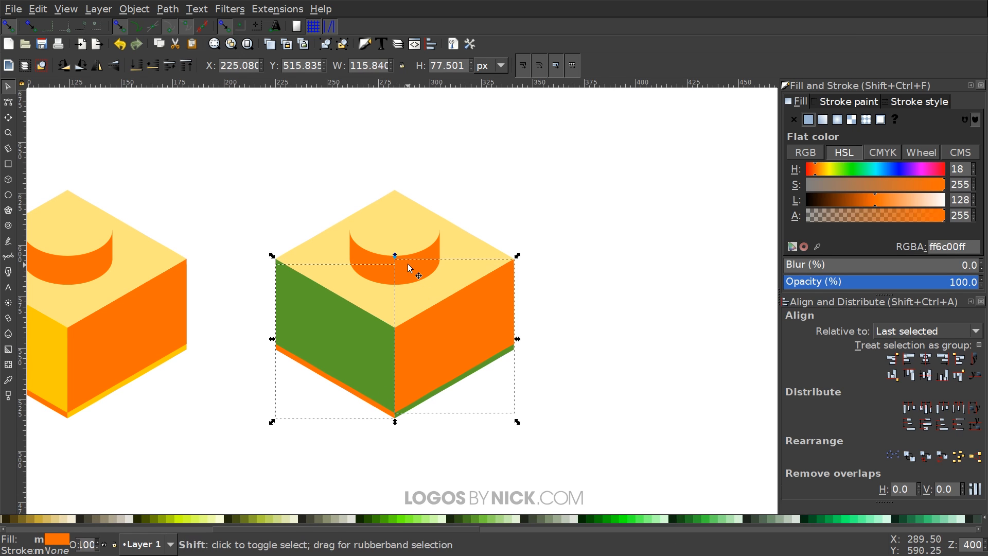
shift+click(432, 276)
click(468, 519)
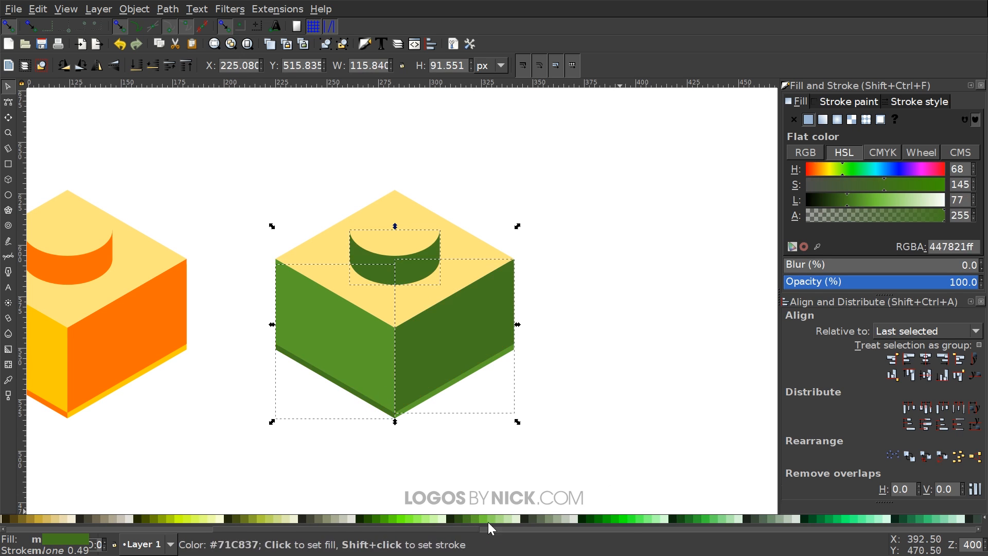
click(690, 520)
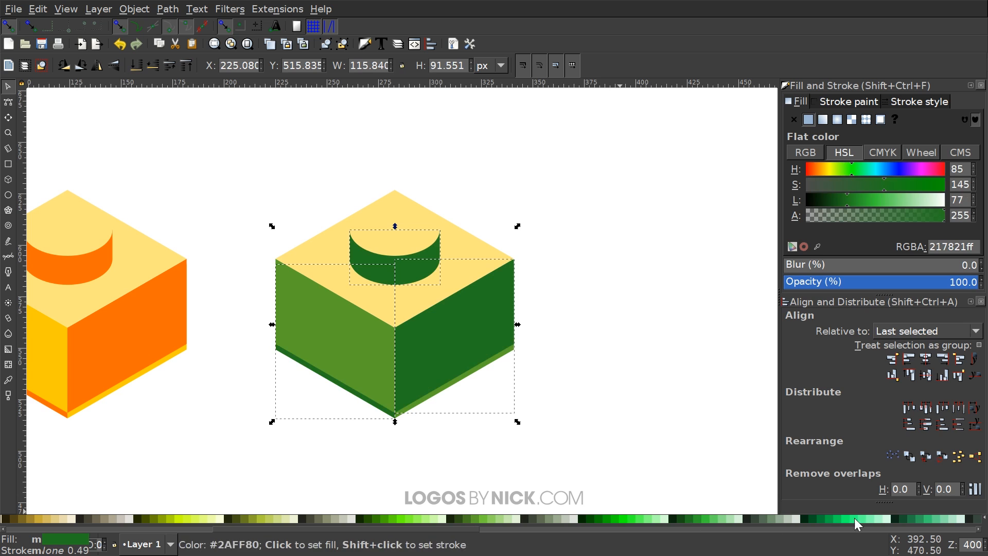
Change the fourth brick's left base edge, right face and stud side to dark green 008033.
click(823, 518)
click(822, 519)
scroll(496, 335, up, 1)
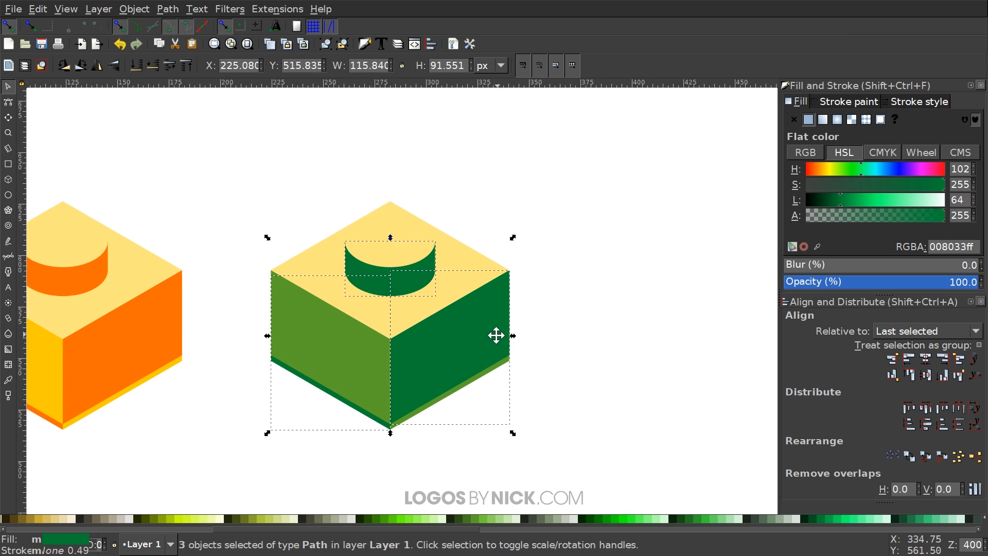
Fill the fourth brick's top face and stud top with light green aade87.
click(367, 328)
shift+click(395, 252)
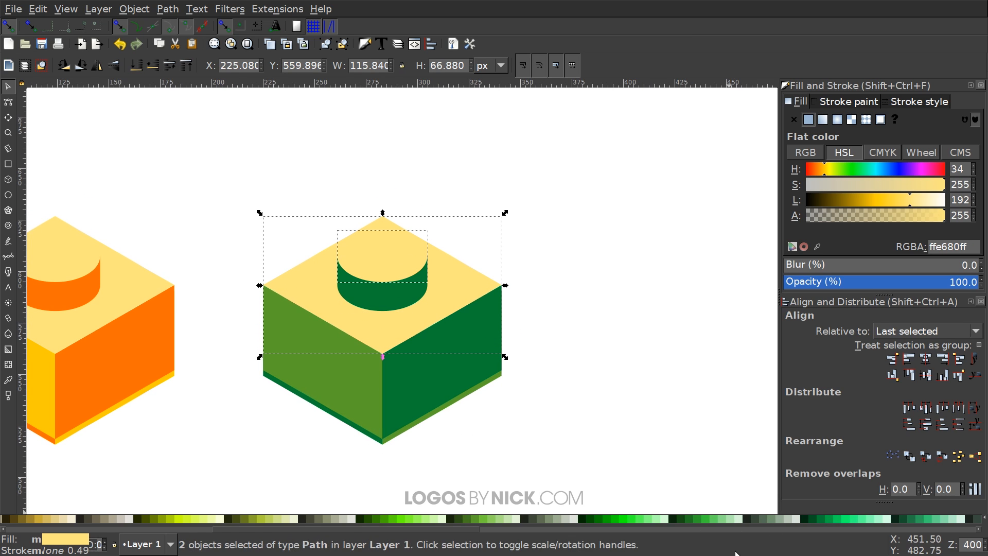
click(499, 518)
click(490, 519)
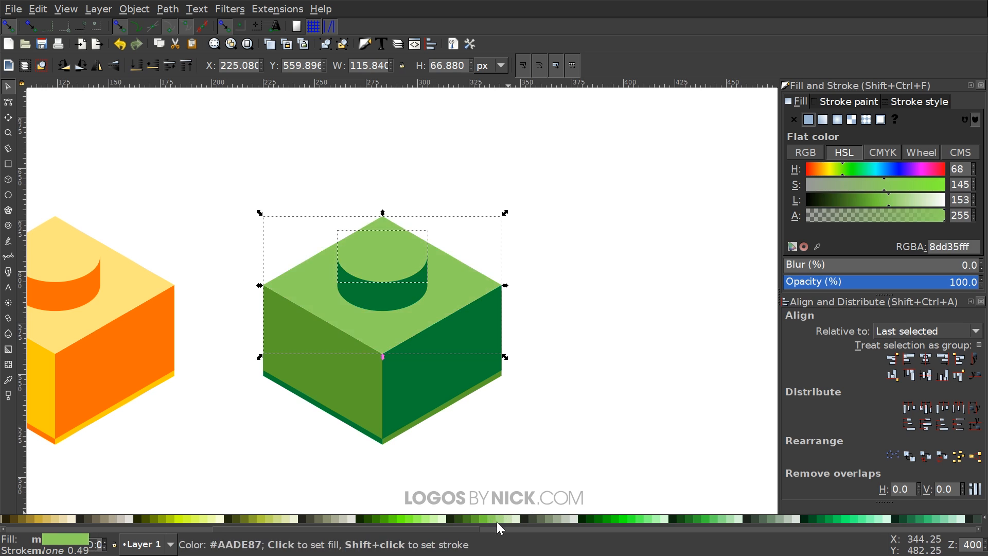
click(496, 520)
scroll(447, 340, down, 2)
scroll(498, 364, down, 2)
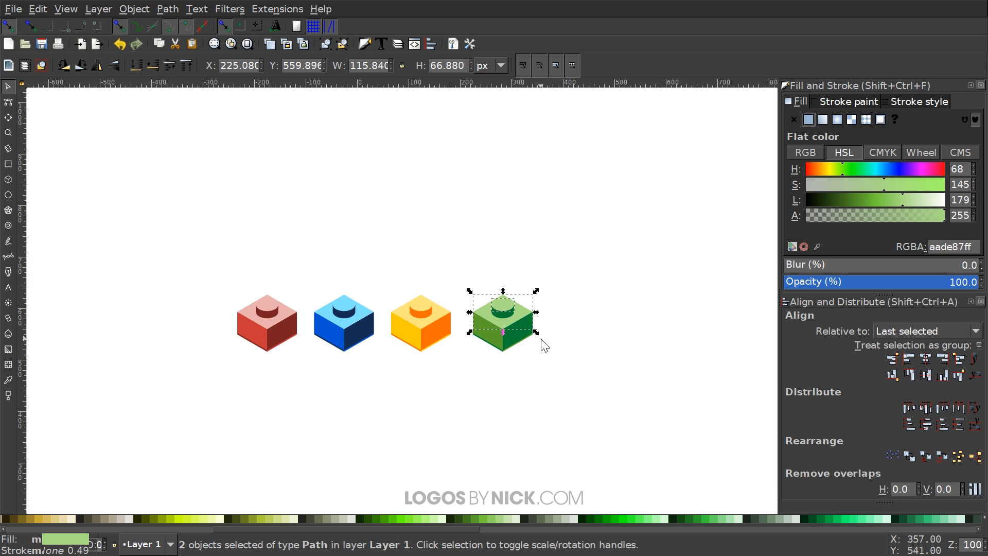
Group the seven shapes of each brick separately, making one group each for the green, yellow, blue and red bricks.
drag(599, 381, 457, 209)
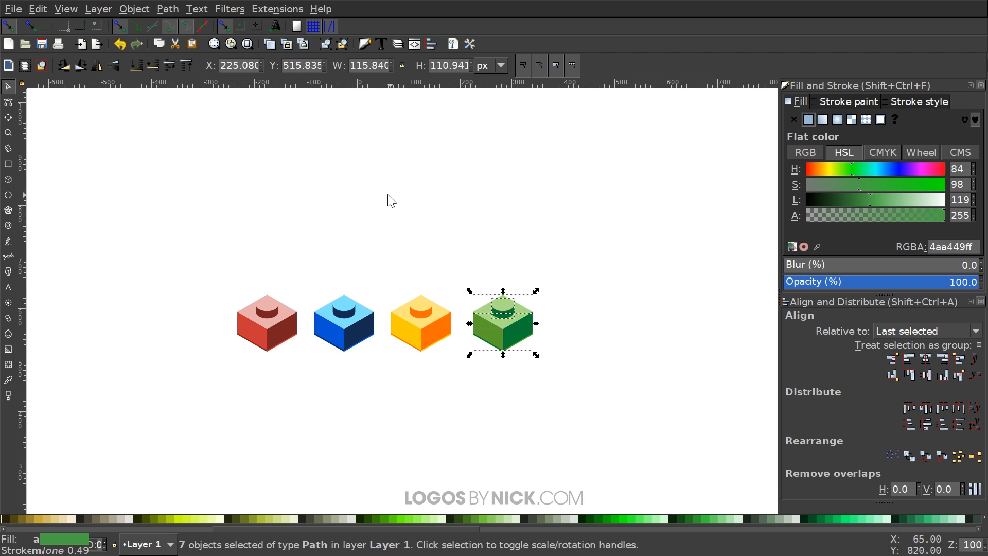
click(327, 45)
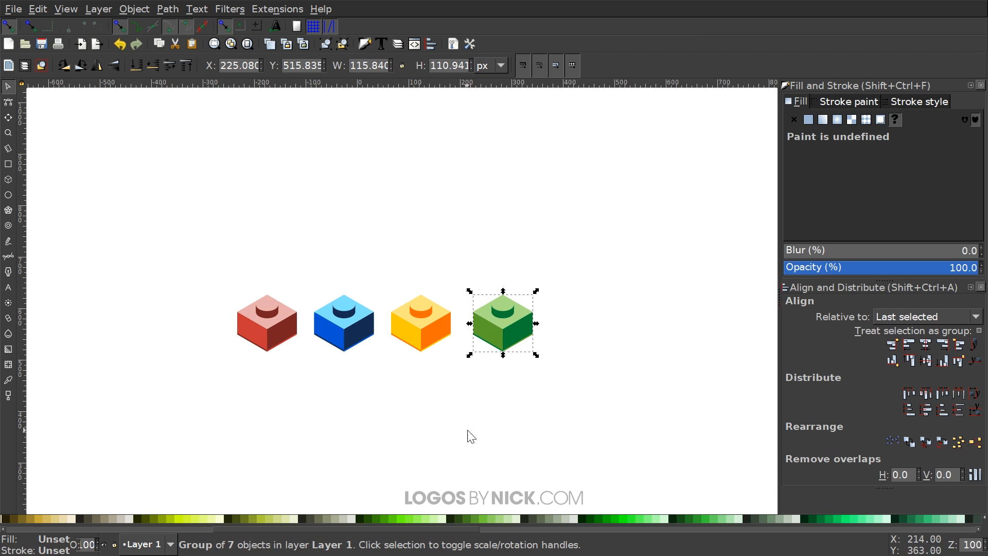
drag(465, 404, 381, 242)
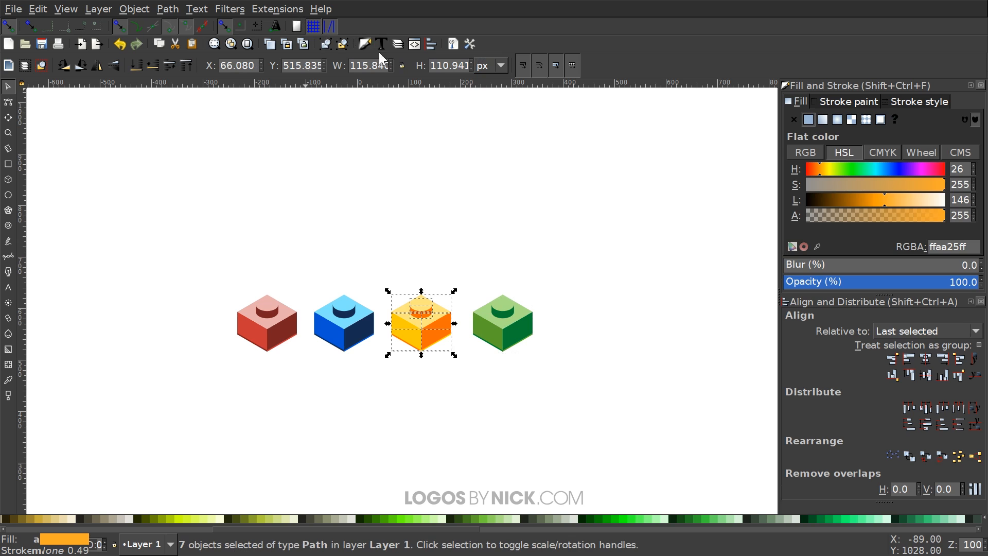
click(329, 45)
drag(393, 379, 314, 238)
click(325, 45)
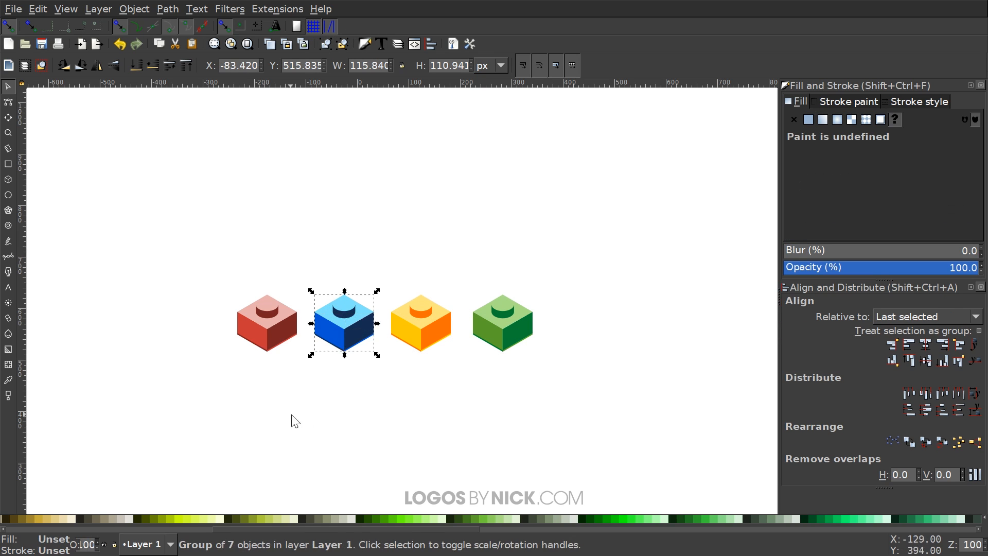
drag(314, 384, 213, 247)
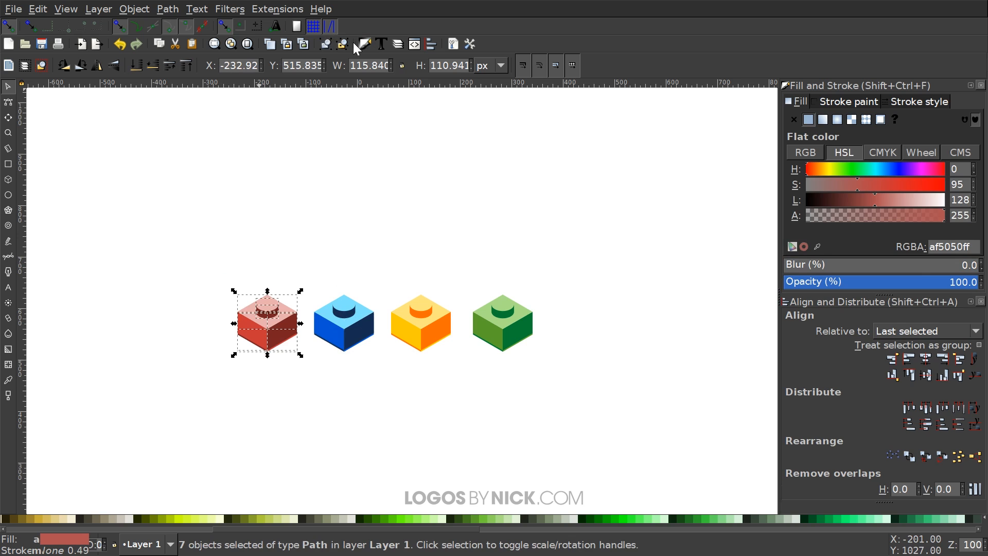
click(326, 45)
drag(483, 335, 490, 385)
drag(463, 420, 499, 369)
drag(548, 325, 507, 390)
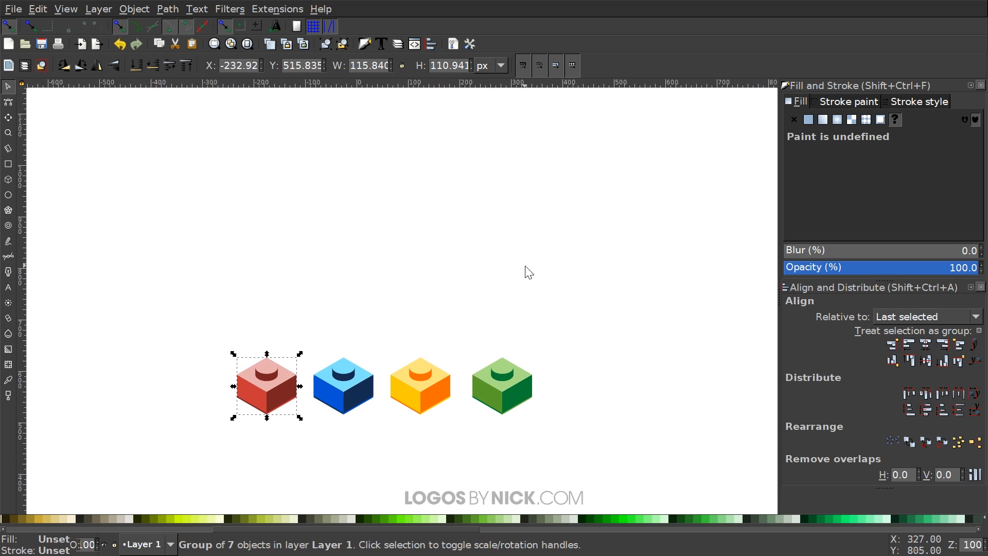
drag(529, 272, 499, 326)
drag(448, 318, 374, 282)
click(589, 529)
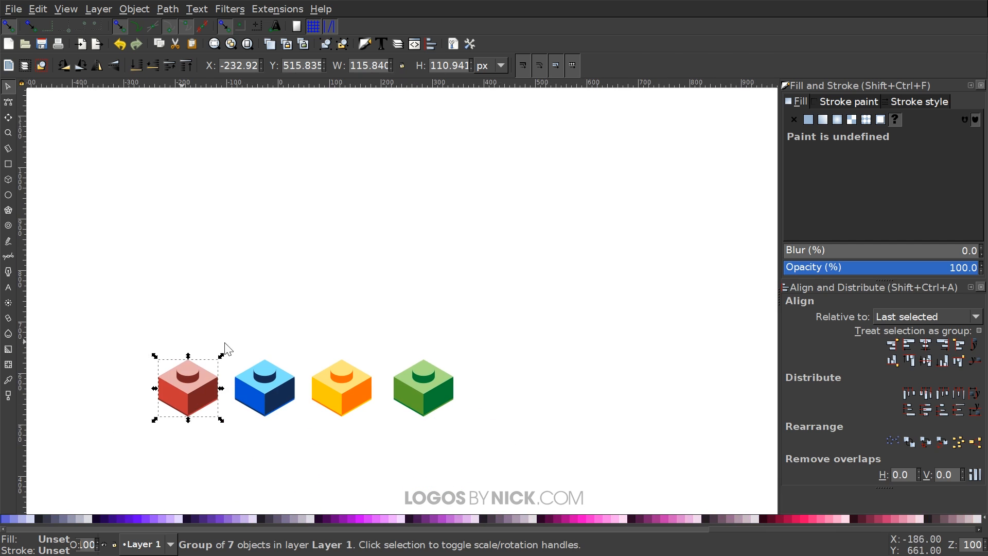
drag(511, 372, 634, 343)
drag(315, 359, 317, 341)
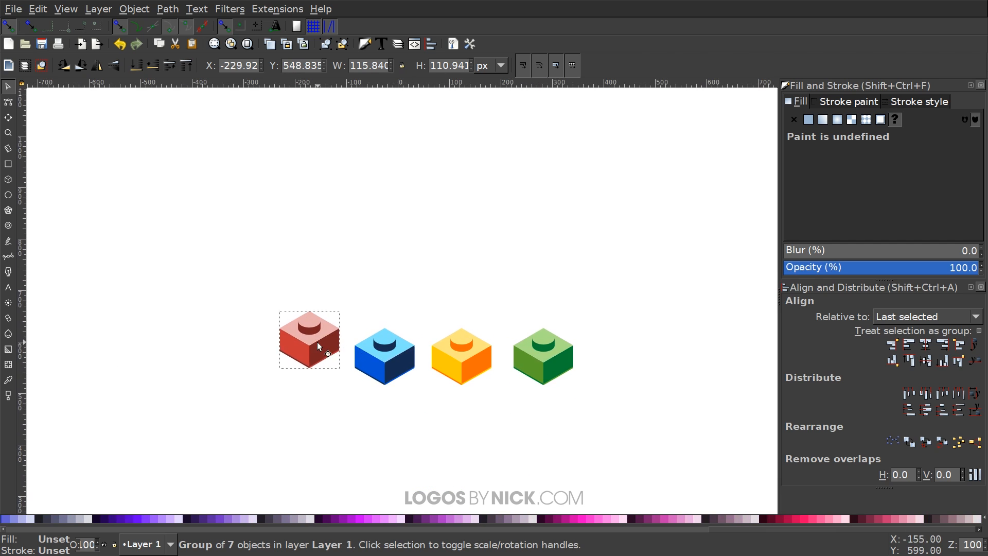
key(ctrl+z)
Duplicate the red brick and place the copy in the empty area above the row at X about 63, Y about 1286 px.
right_click(310, 350)
click(367, 131)
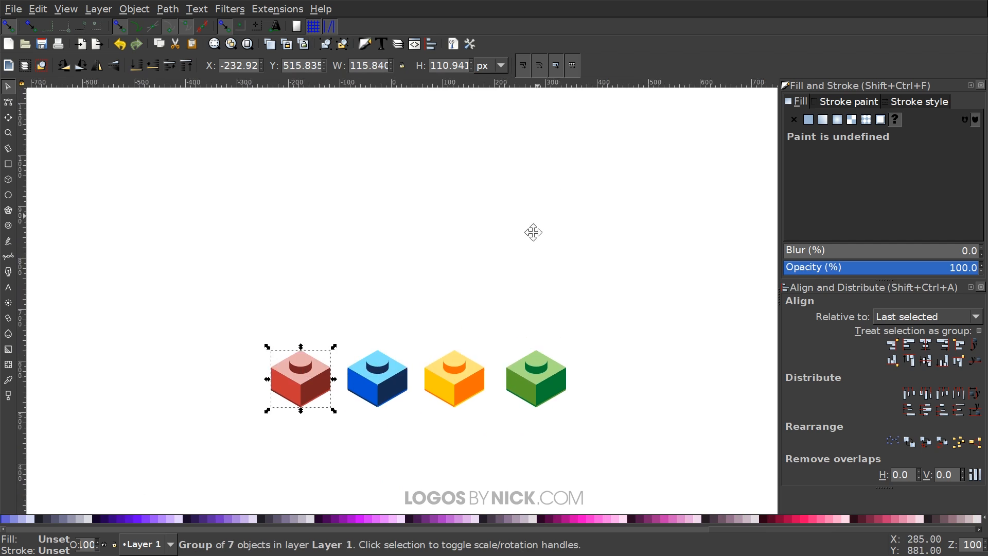
drag(529, 229, 484, 350)
drag(268, 493, 371, 271)
Duplicate the separate red brick and place the copy to its lower right at X about 235, Y about 1240 px.
right_click(367, 276)
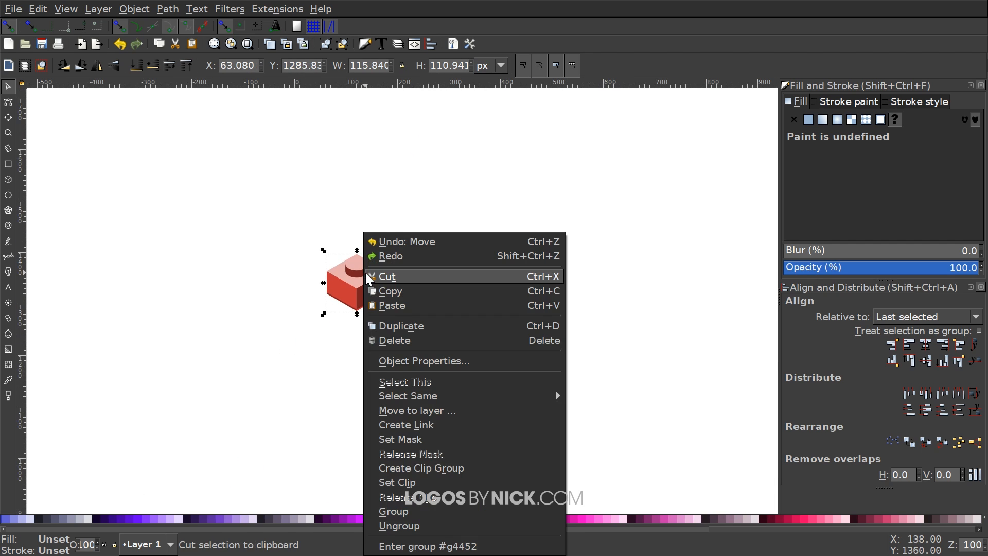
click(394, 323)
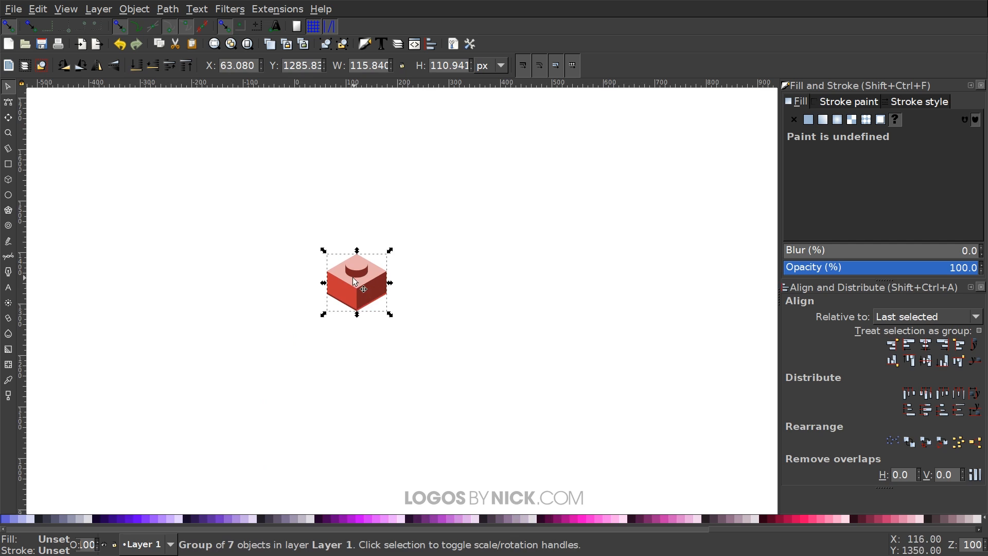
drag(355, 282, 445, 305)
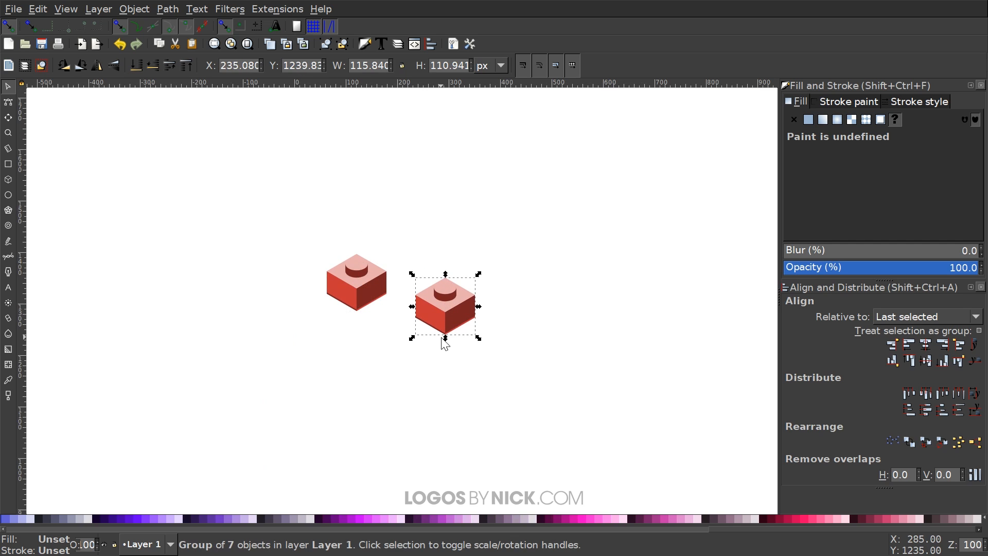
Try making an extra copy of the second red brick farther along the diagonal and delete it.
right_click(443, 318)
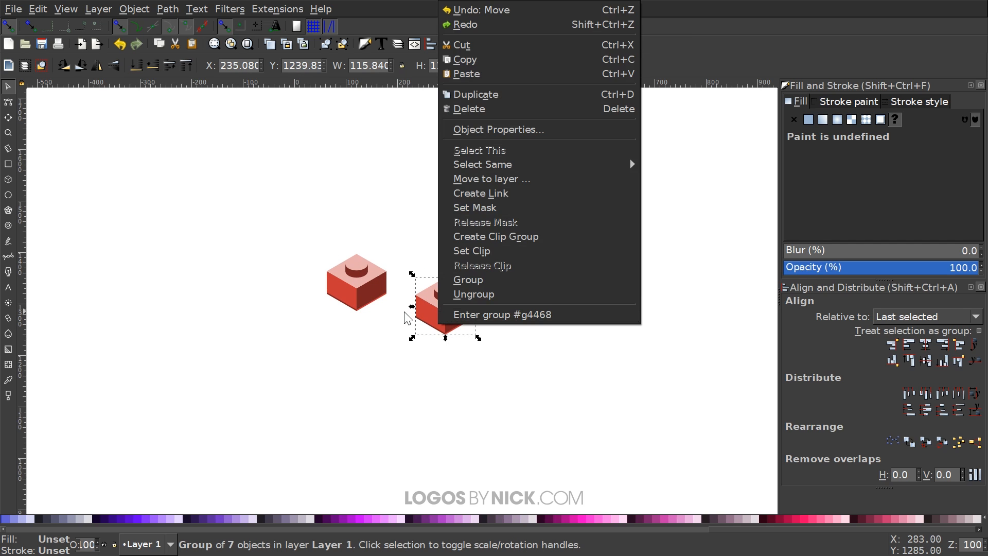
click(385, 347)
drag(455, 312, 496, 326)
key(ctrl+d)
key(Delete)
drag(427, 308, 486, 327)
key(space)
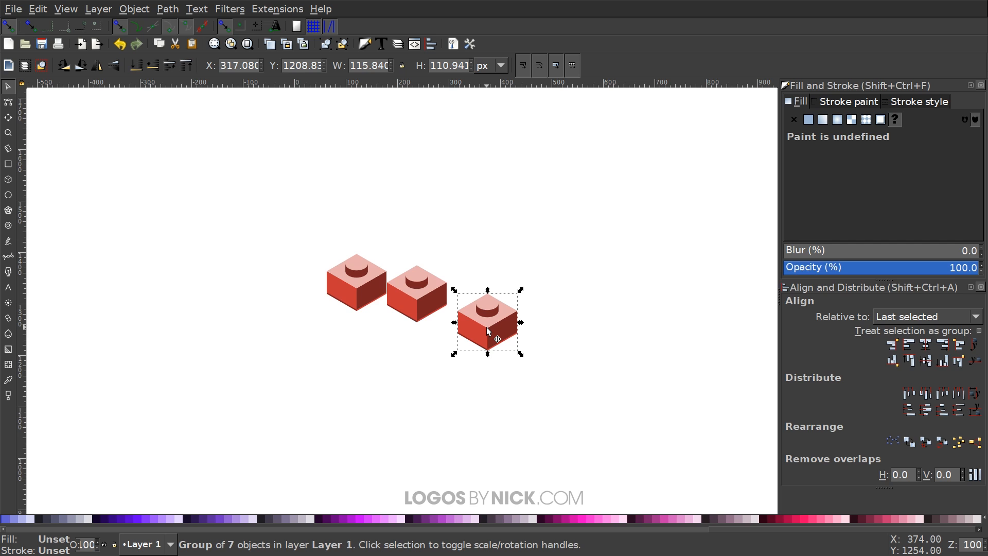
key(Delete)
Snap the second red brick against the first brick's right face to form a continuous two-stud brick.
scroll(406, 293, up, 2)
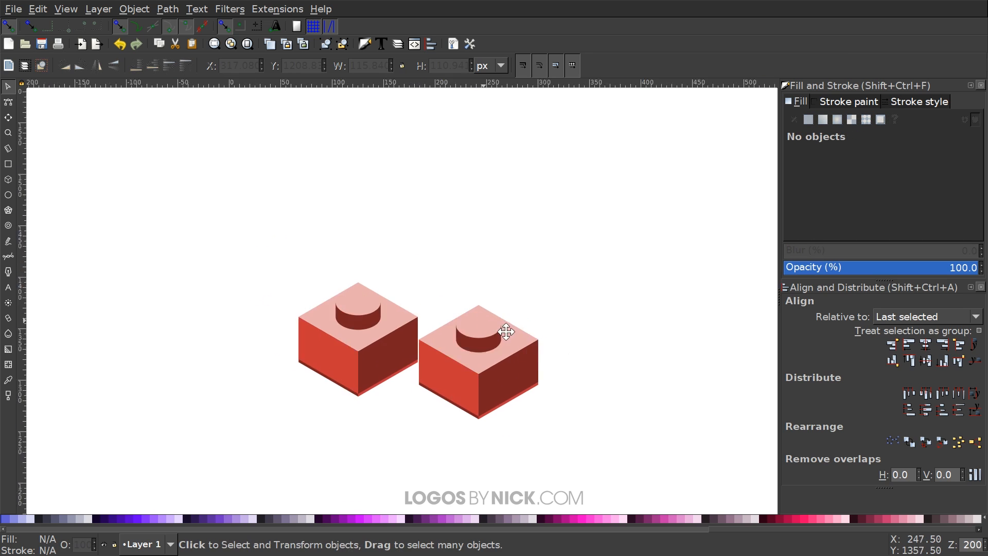
scroll(576, 392, up, 1)
drag(505, 331, 496, 205)
drag(438, 220, 348, 252)
Duplicate the two joined bricks and snap the copies to the front end at X about 179, Y about 1186 px, forming a four-stud row.
drag(573, 390, 238, 95)
scroll(411, 257, down, 1)
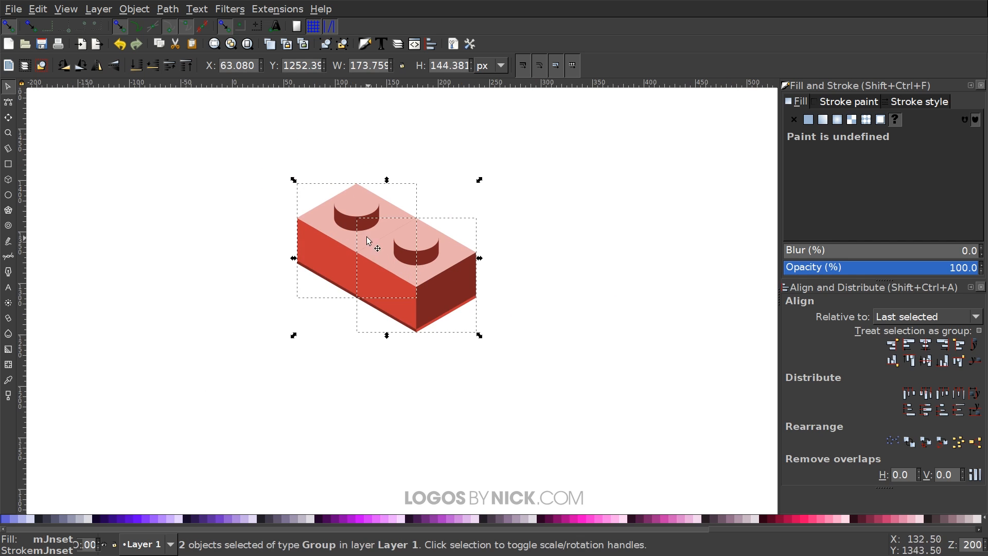
drag(350, 197, 476, 253)
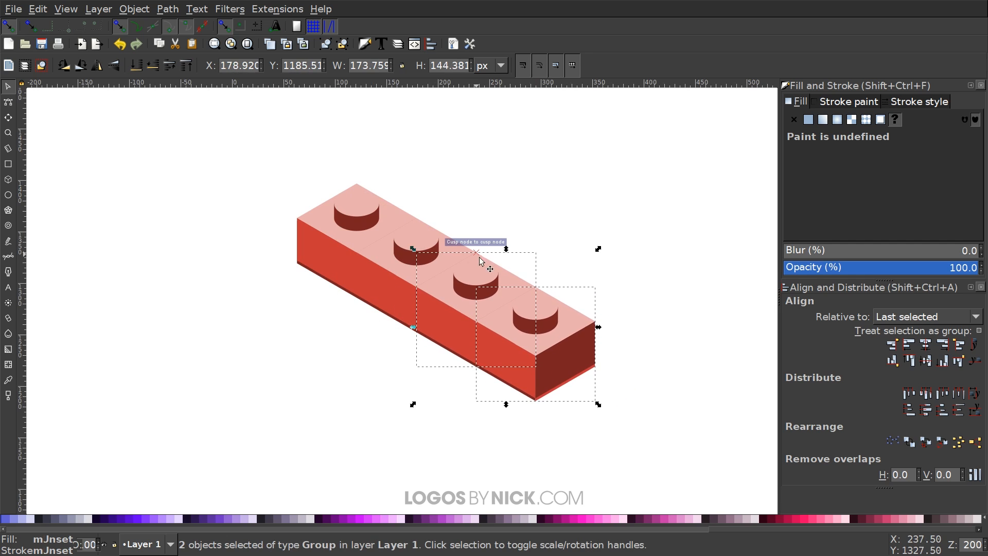
Duplicate the row's front end brick and place the copy above the back brick at X about 63, Y about 1362 px.
drag(538, 275, 483, 309)
click(615, 334)
drag(615, 259, 581, 206)
click(460, 324)
drag(460, 324, 484, 372)
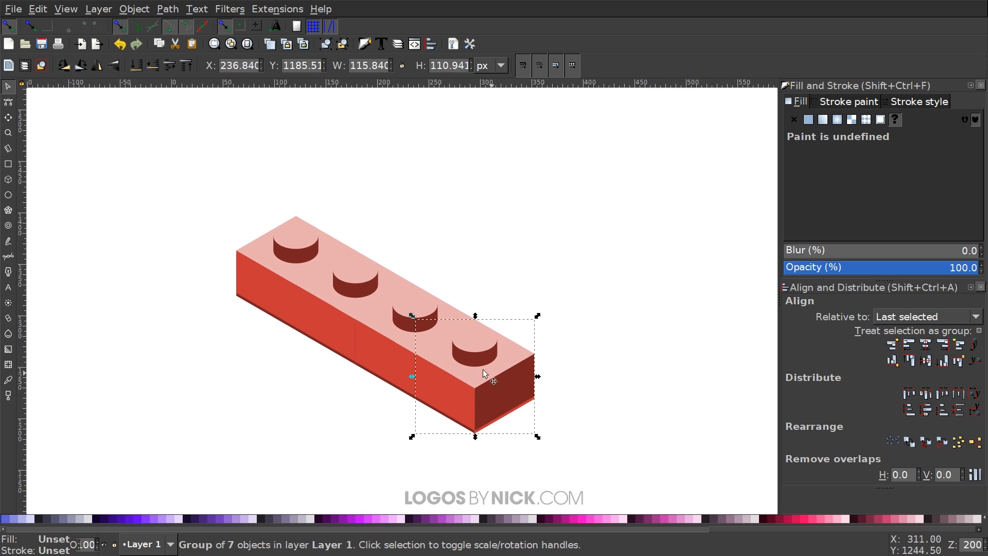
drag(478, 422, 305, 242)
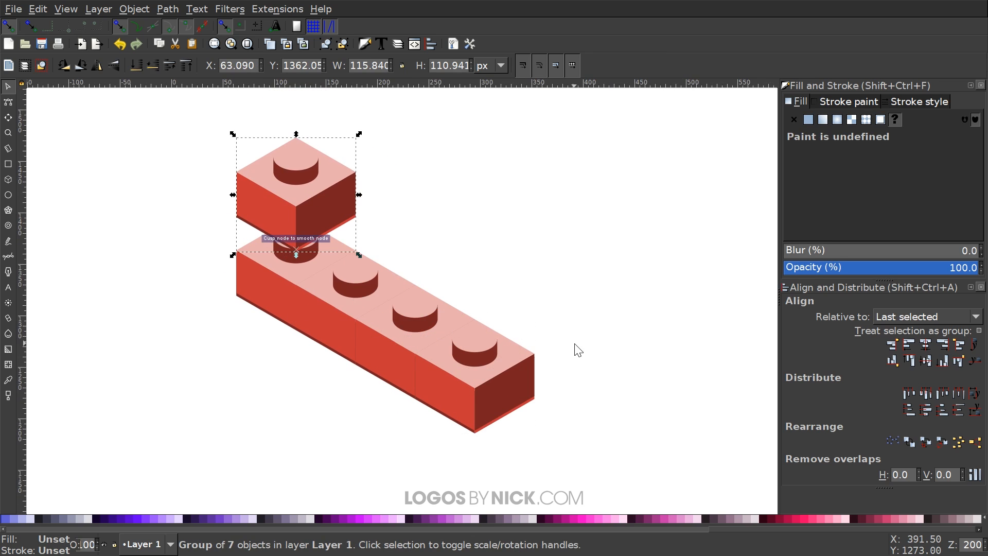
Lower the raised brick until it snaps onto the back brick, covering its stud.
ctrl+scroll(251, 240, up, 2)
drag(231, 209, 233, 269)
ctrl+scroll(330, 278, down, 1)
mouse_move(349, 316)
mouse_down()
mouse_move(357, 449)
mouse_move(353, 311)
mouse_up()
Duplicate the stacked brick and snap the copy directly on top as a third level at Y about 1374 px.
key(ctrl+d)
drag(264, 342, 267, 264)
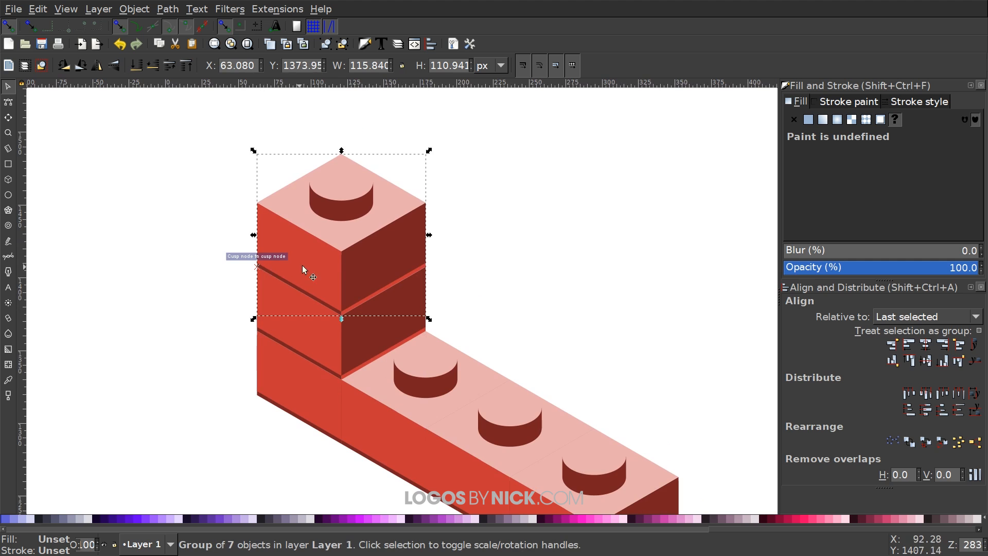
ctrl+scroll(390, 269, down, 2)
ctrl+scroll(367, 297, up, 8)
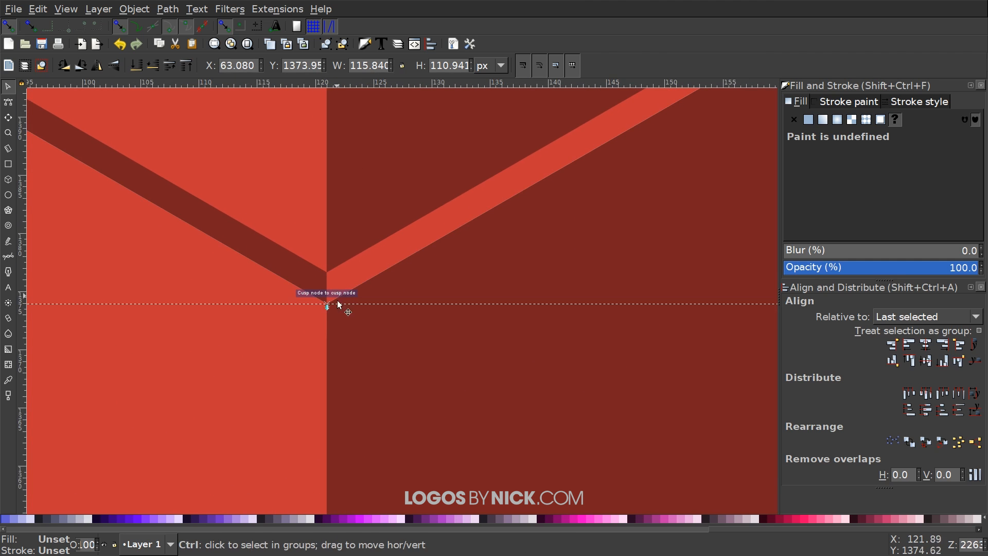
Duplicate the two middle bricks of the base row and snap the pair onto the tower at X about 63, Y about 1385 px.
scroll(335, 304, down, 6)
scroll(468, 280, right, 3)
scroll(430, 365, down, 1)
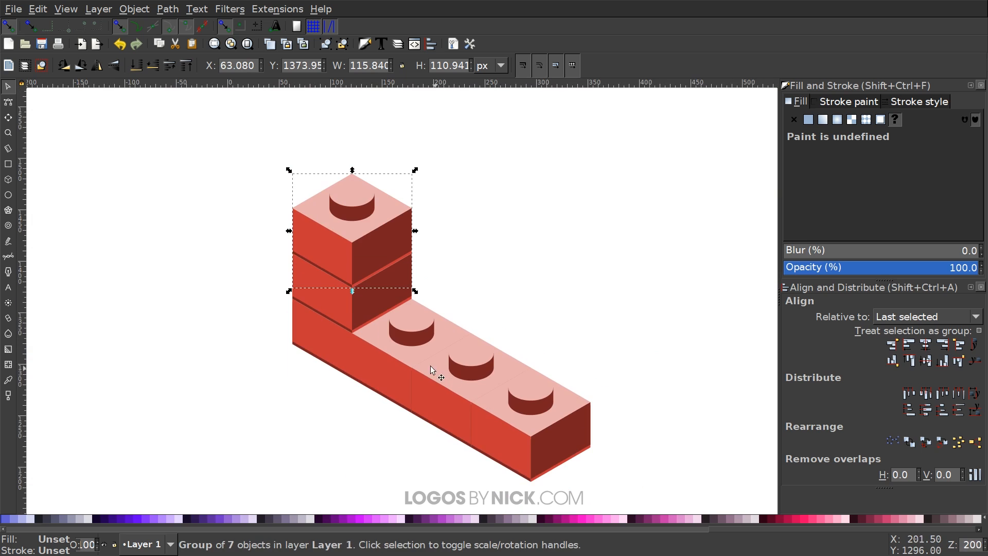
click(387, 332)
shift+click(473, 388)
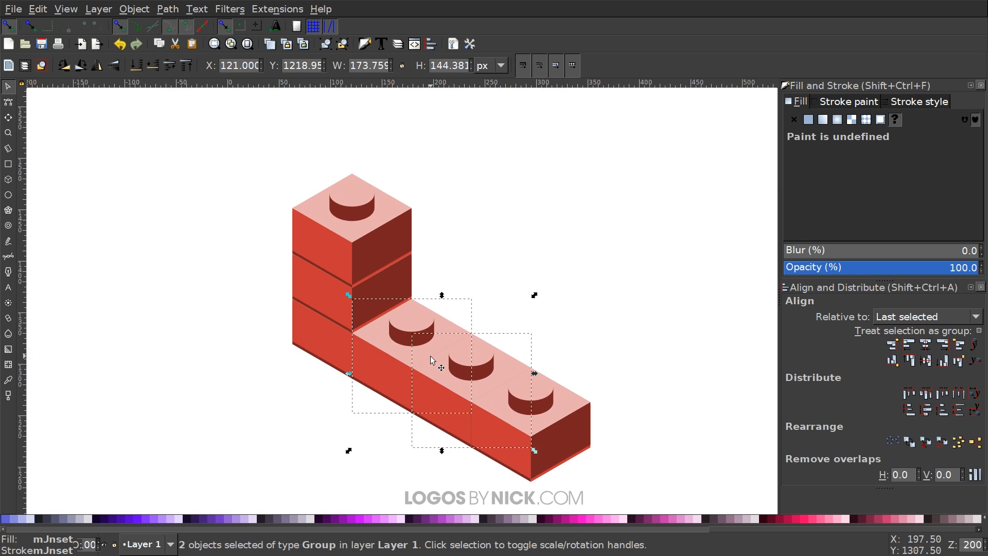
drag(366, 399, 381, 251)
scroll(409, 300, up, 3)
scroll(409, 299, right, 2)
drag(416, 313, 392, 274)
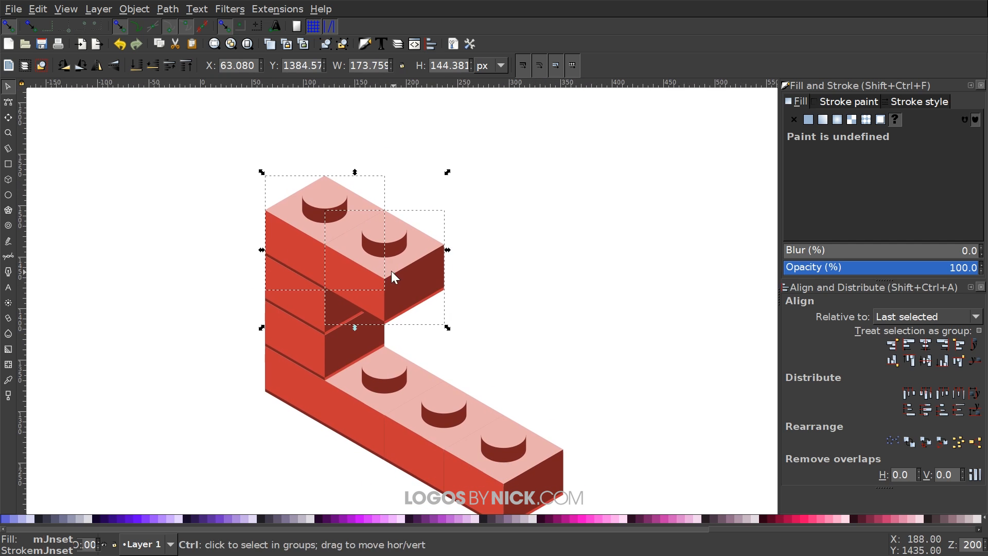
Add two offset copies of the top two-brick beam, at X 121, Y about 1393 px and X about 179, Y about 1403 px.
key(ctrl+d)
drag(274, 250, 334, 238)
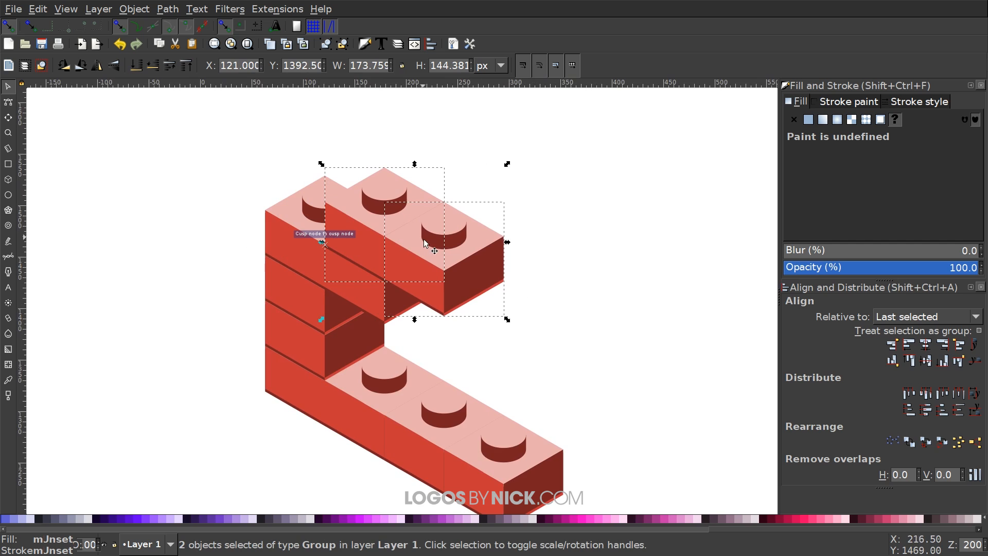
key(ctrl+Left)
key(ctrl+Up)
drag(362, 289, 426, 277)
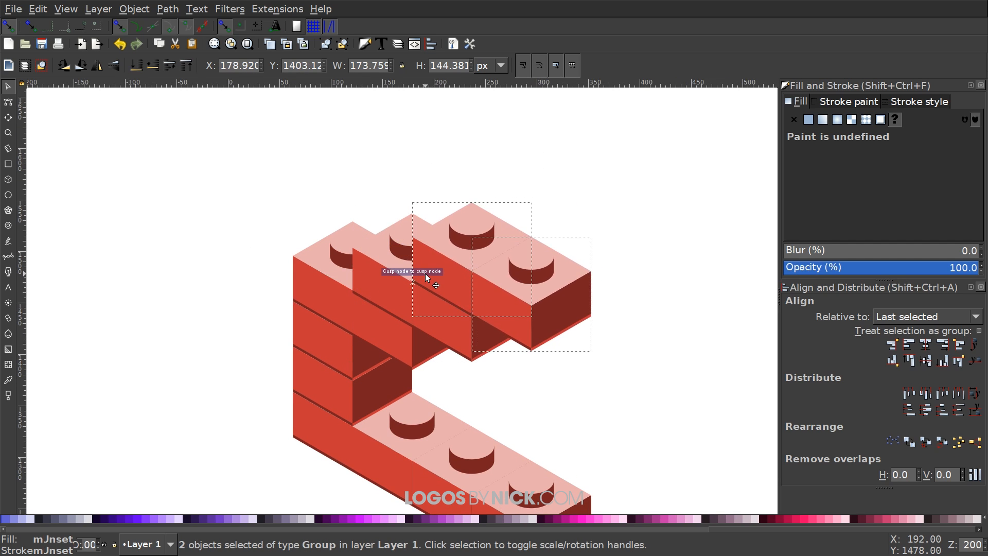
Duplicate the last beam's end brick twice, stacking the copies directly above it at Y about 1447 and 1491 px.
drag(587, 313, 490, 339)
click(629, 336)
click(394, 348)
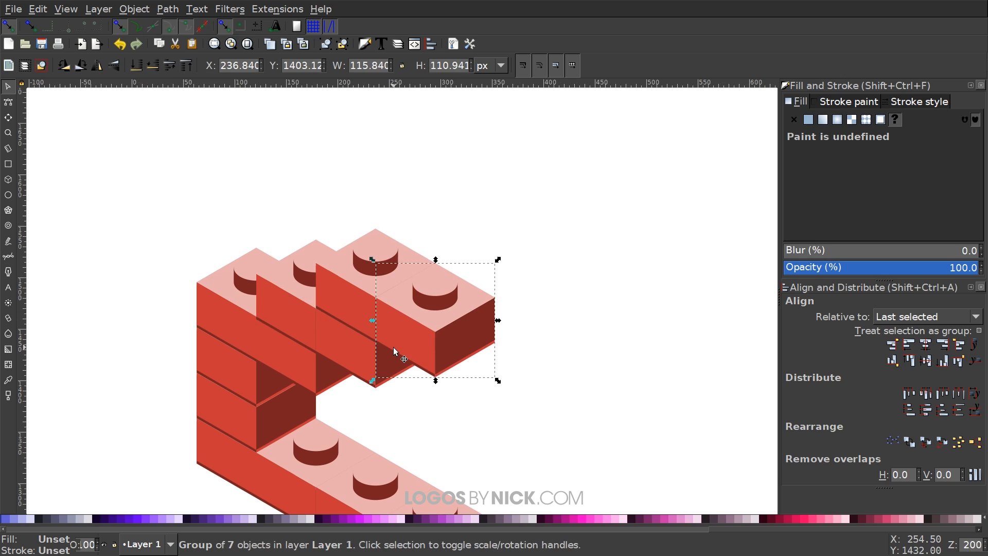
drag(393, 347, 434, 356)
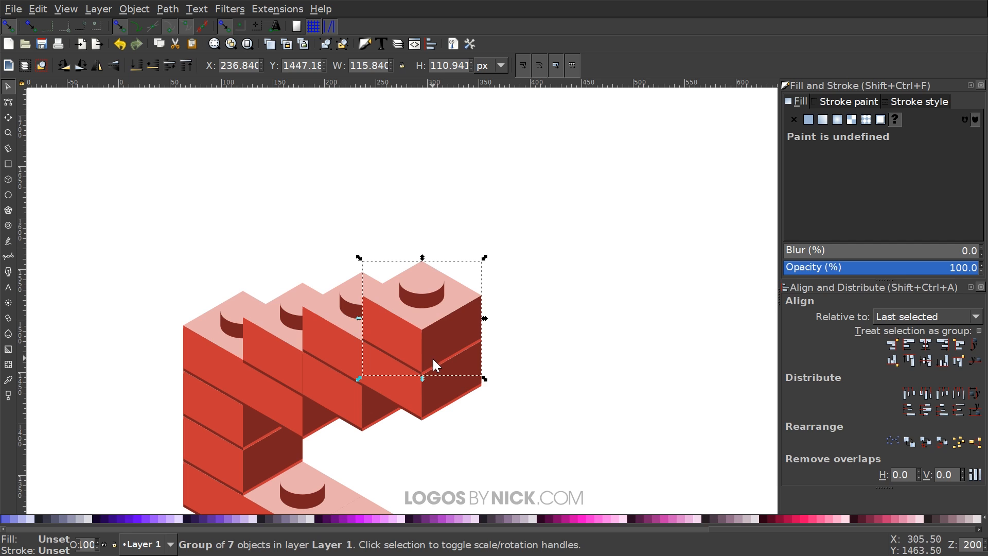
drag(433, 359, 428, 321)
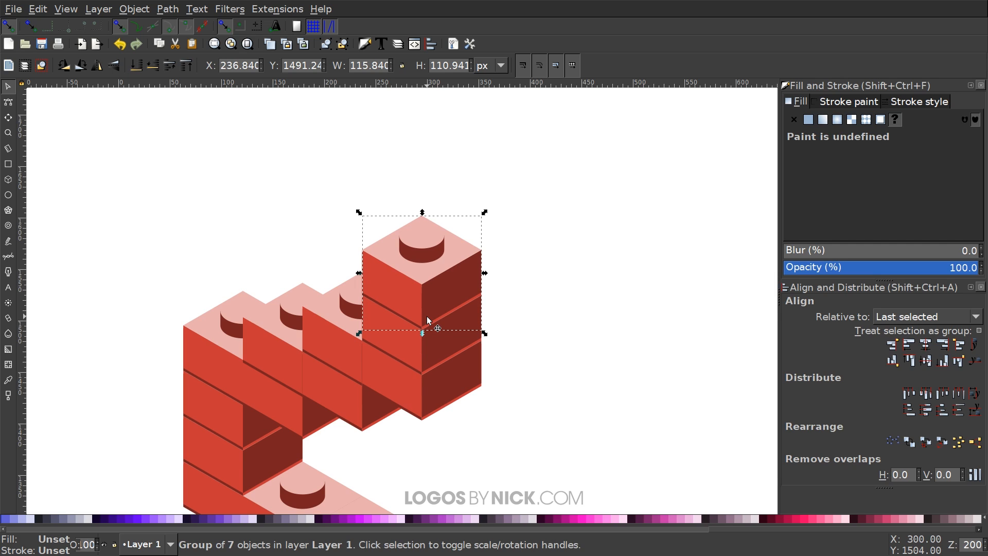
scroll(427, 320, up, 2)
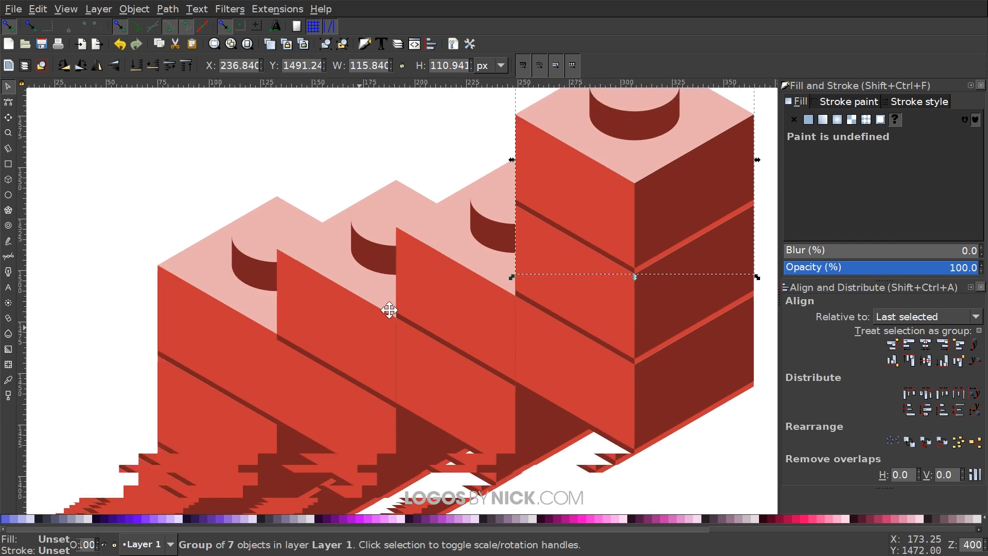
scroll(280, 331, up, 1)
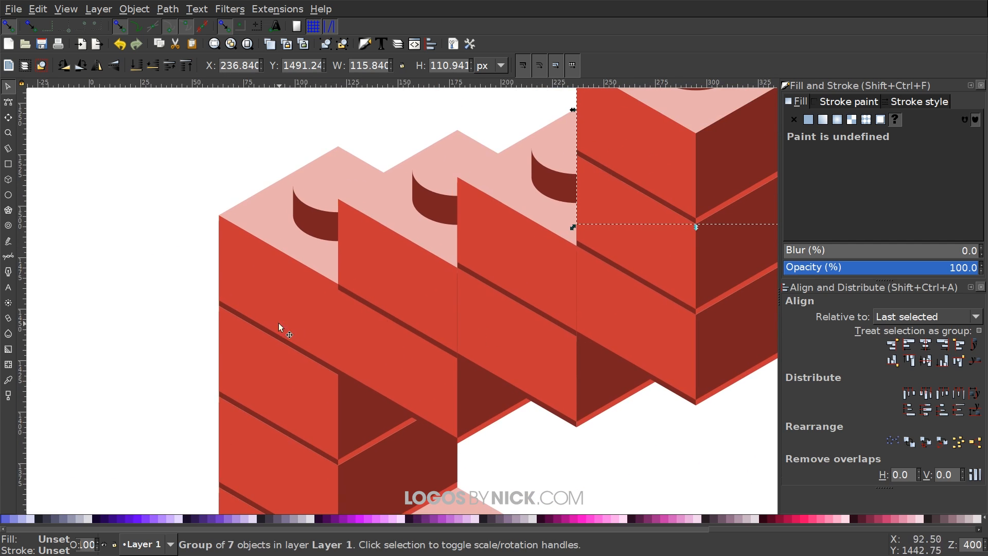
Re-snap the middle beam's two bricks, the back one to X 121, Y about 1429 px and the front one to X about 179, Y about 1395 px.
scroll(327, 280, up, 3)
drag(366, 310, 366, 290)
scroll(382, 311, down, 2)
scroll(382, 311, up, 4)
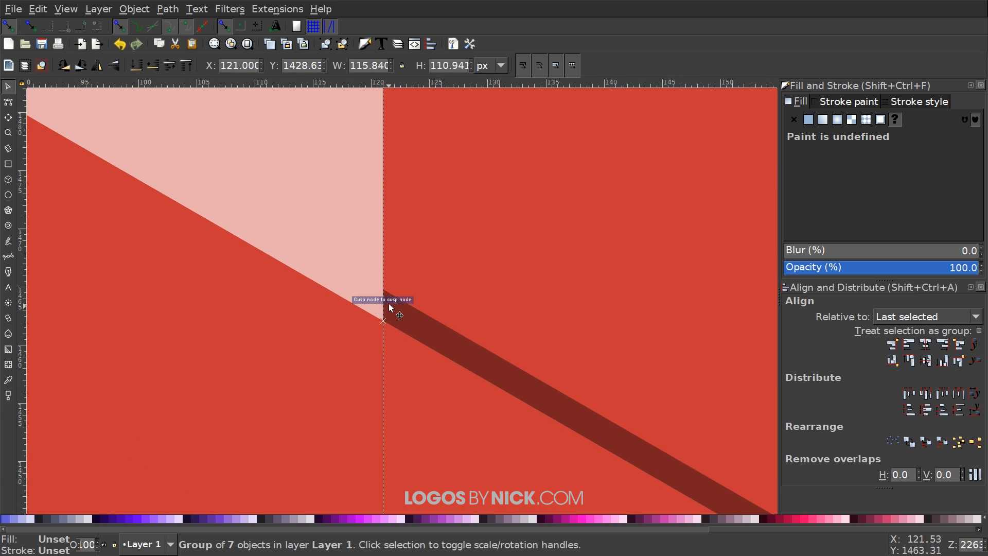
scroll(387, 326, down, 5)
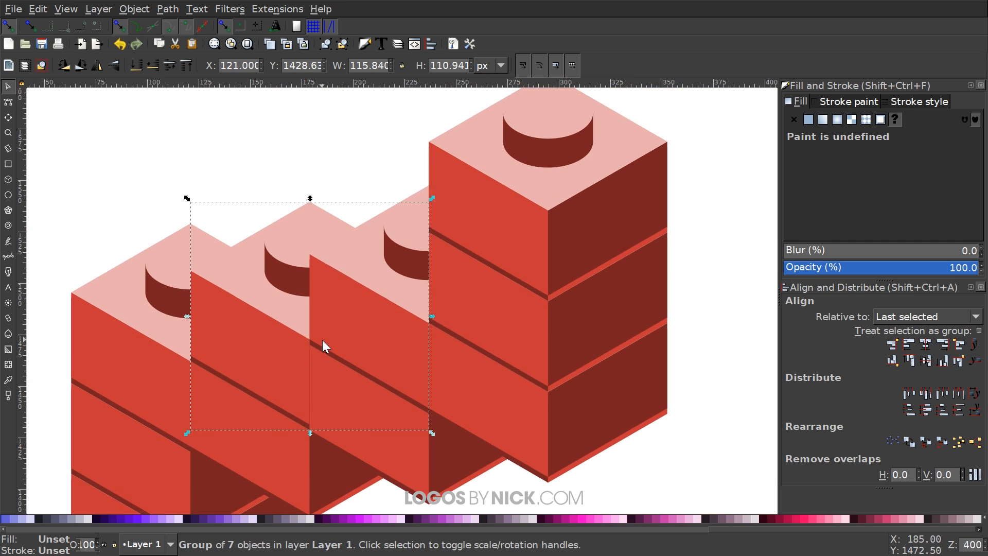
mouse_move(324, 346)
mouse_down()
mouse_move(329, 304)
mouse_move(311, 352)
mouse_up()
scroll(313, 347, up, 2)
scroll(313, 347, up, 1)
scroll(320, 356, down, 4)
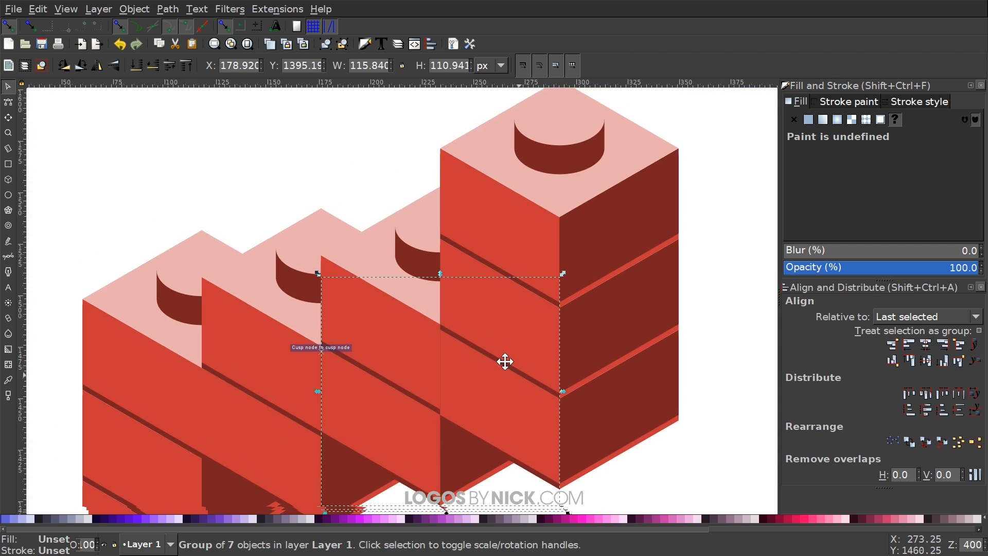
scroll(505, 360, up, 1)
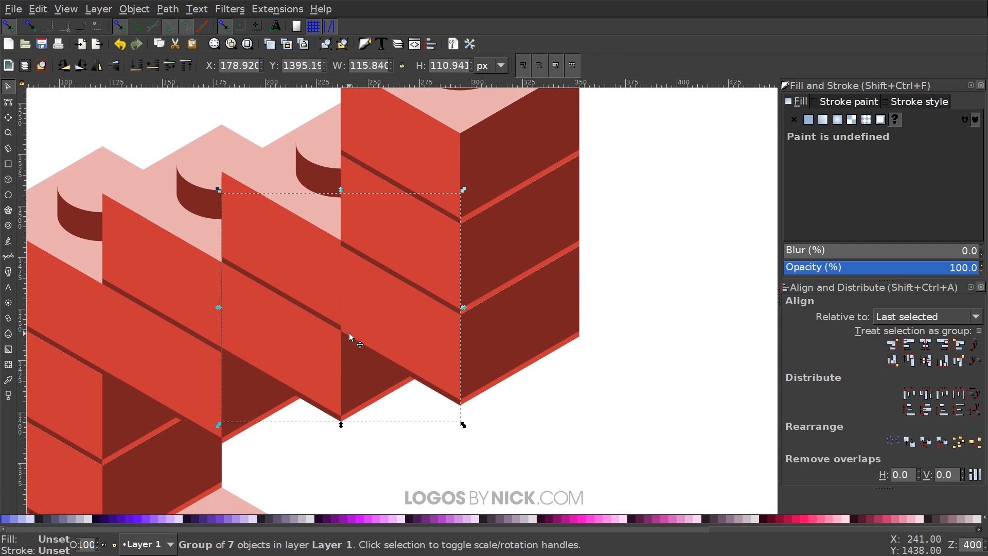
Re-snap the stacked end-tower bricks so each sits flush on the one below, with the lower stacked brick at Y about 1450 px.
drag(349, 332, 349, 229)
drag(408, 261, 418, 351)
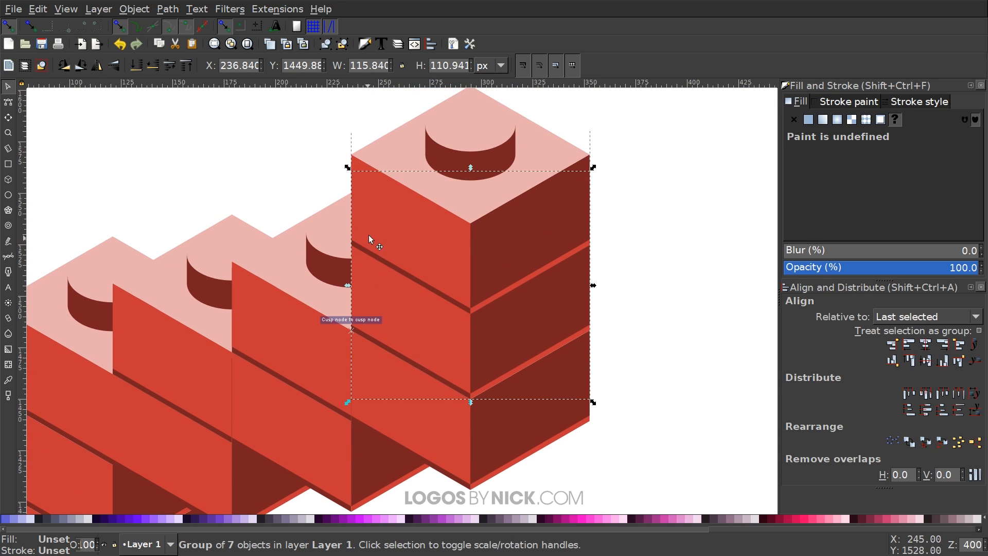
drag(368, 234, 370, 230)
Add a two-brick beam of duplicated red bricks on top of the end tower, at X about 179, Y about 1538 px.
scroll(382, 321, down, 3)
drag(412, 354, 477, 286)
click(403, 325)
shift+click(472, 376)
scroll(477, 286, up, 1)
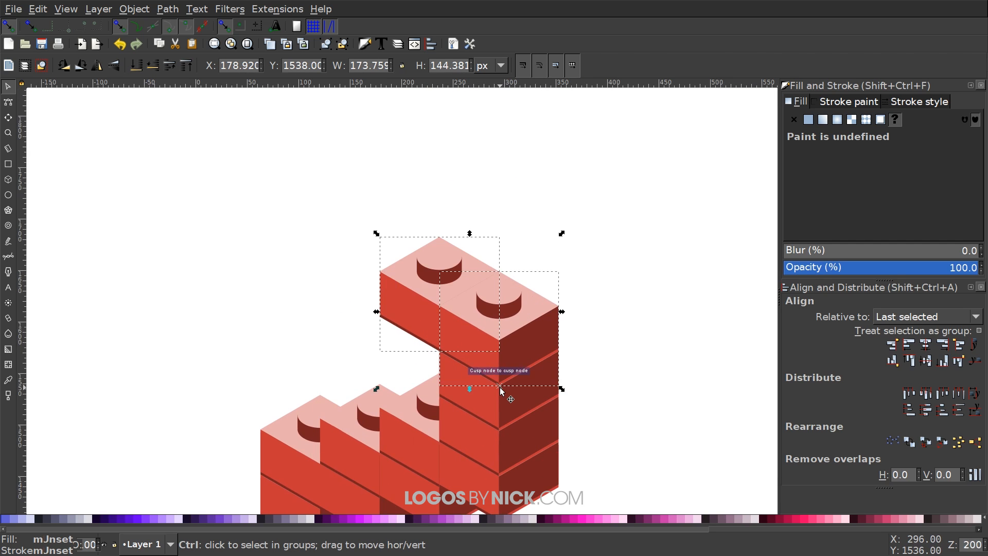
Duplicate the top beam, snap the copy behind it at X about 63, Y about 1605 px, and lower it to the bottom of the stacking order.
drag(508, 369, 384, 295)
scroll(378, 300, up, 3)
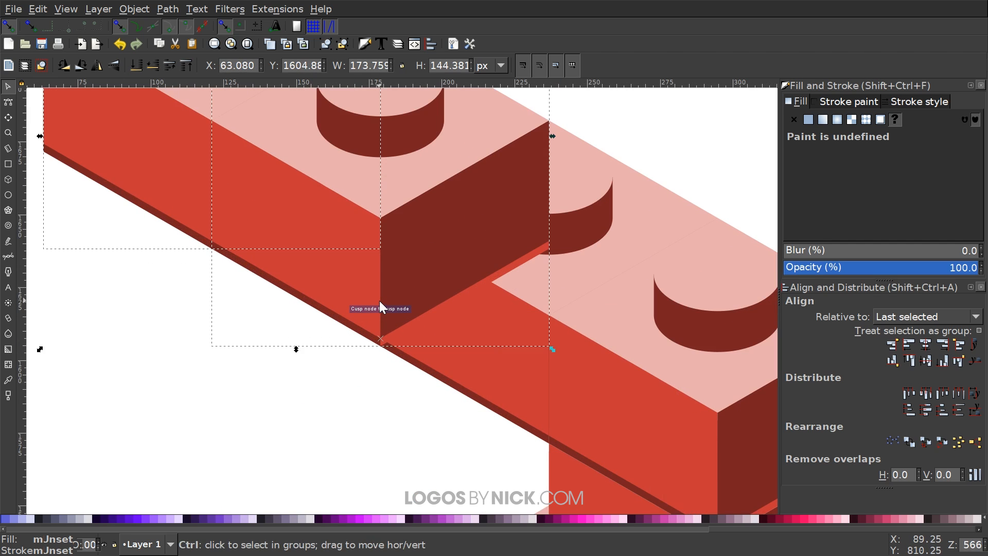
scroll(380, 303, down, 2)
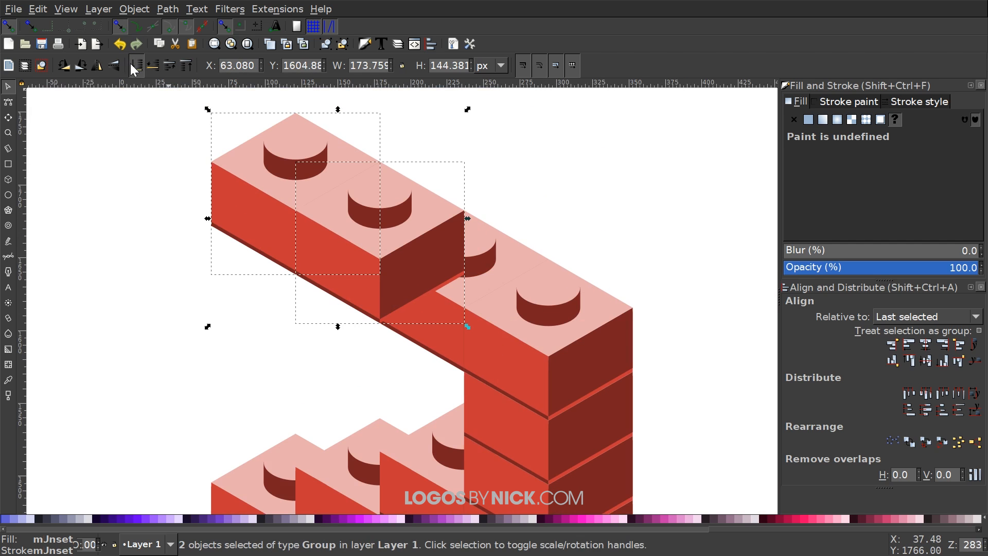
scroll(391, 242, down, 2)
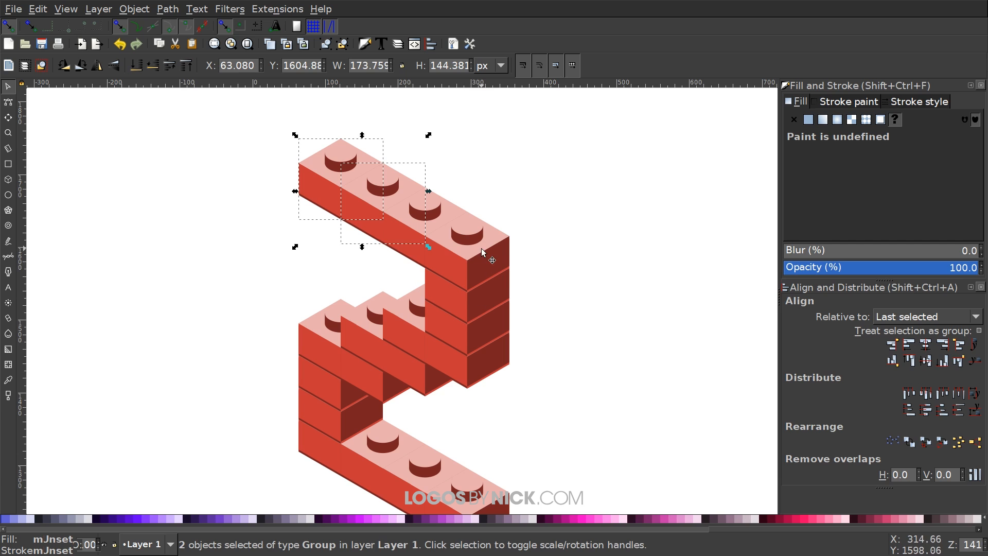
Duplicate the front two bricks of the top row and snap the pair above its middle at X 121, Y about 1615.5 px.
click(482, 252)
shift+click(427, 258)
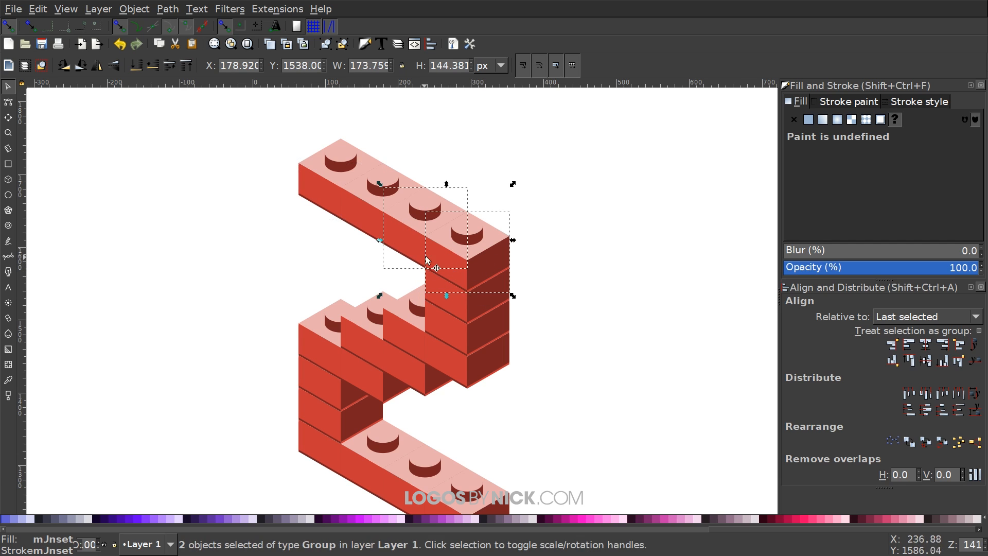
drag(426, 258, 392, 204)
scroll(363, 309, down, 3)
click(510, 399)
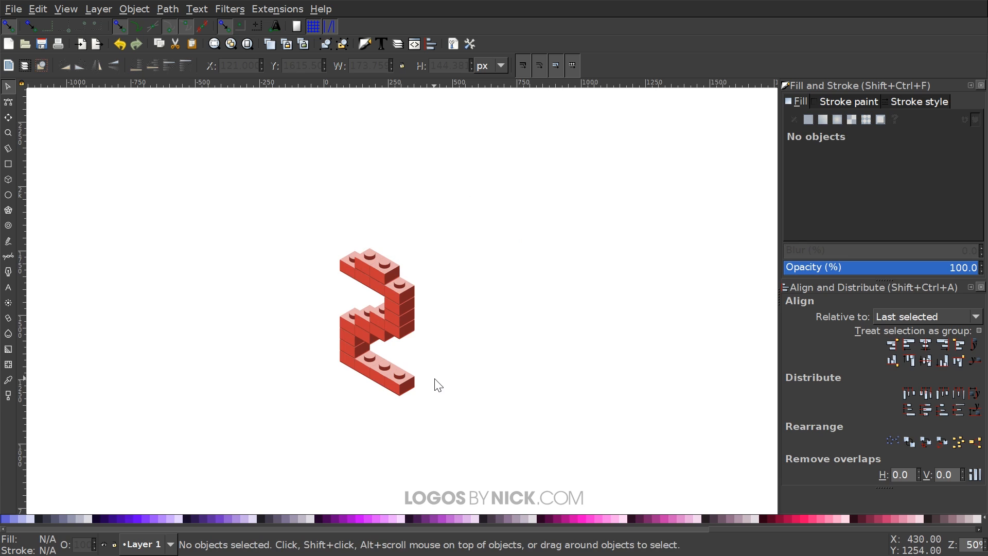
Select the whole red figure and move it to X about -67, Y about 1089 px.
drag(437, 386, 403, 355)
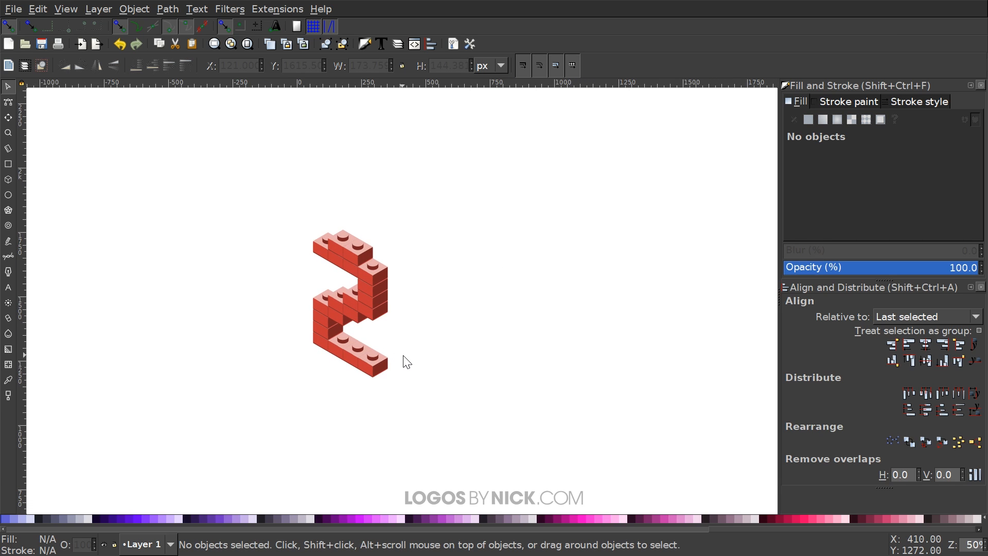
scroll(411, 357, down, 2)
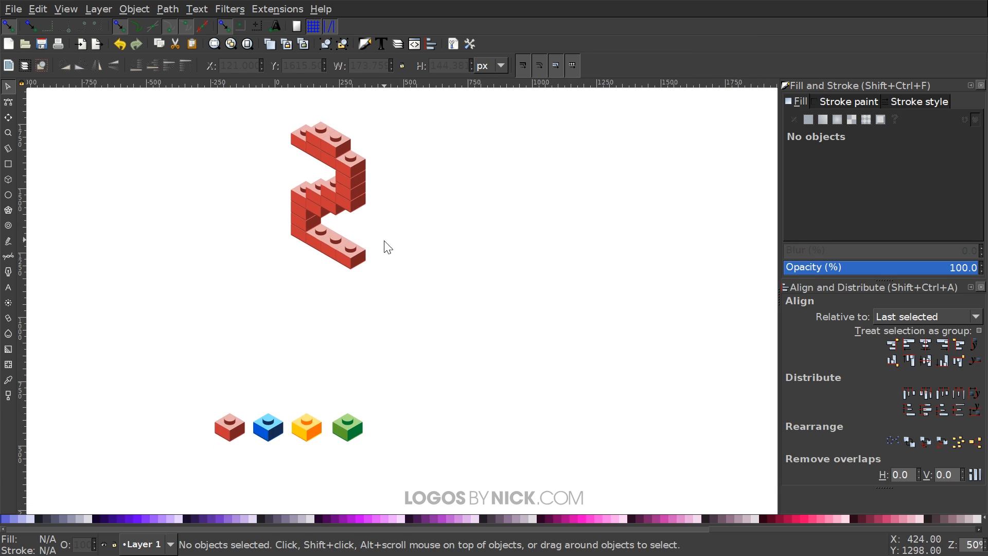
drag(412, 368, 230, 191)
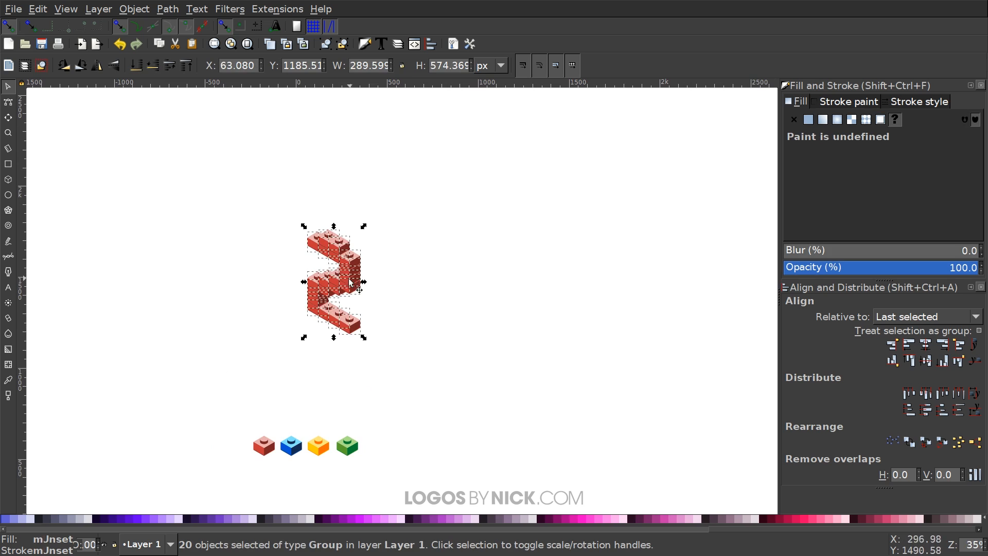
drag(345, 282, 321, 301)
drag(409, 381, 402, 368)
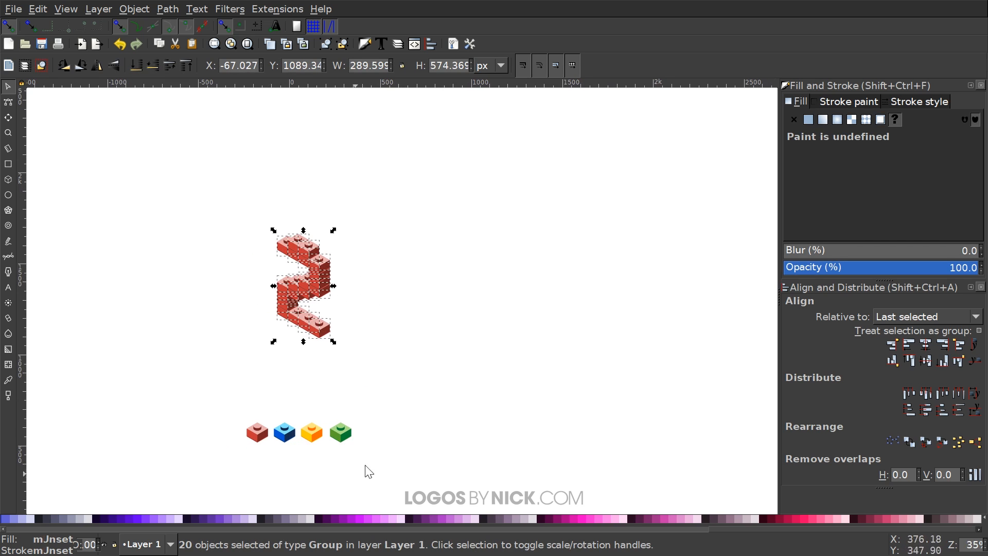
drag(383, 413, 380, 428)
drag(324, 377, 311, 371)
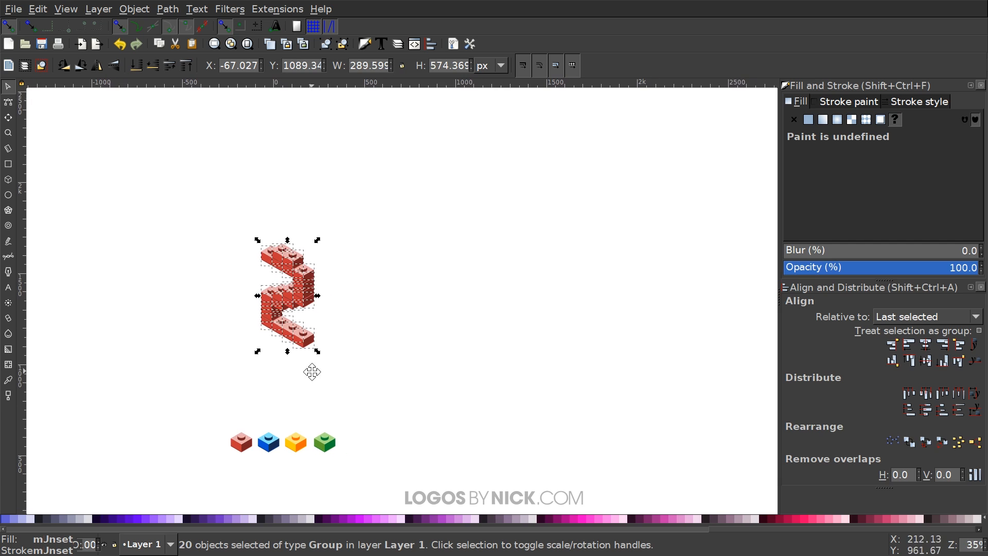
click(313, 391)
Duplicate the two middle bricks of the red base row and move the pair into empty space at X about 715, Y about 1123 px.
click(274, 446)
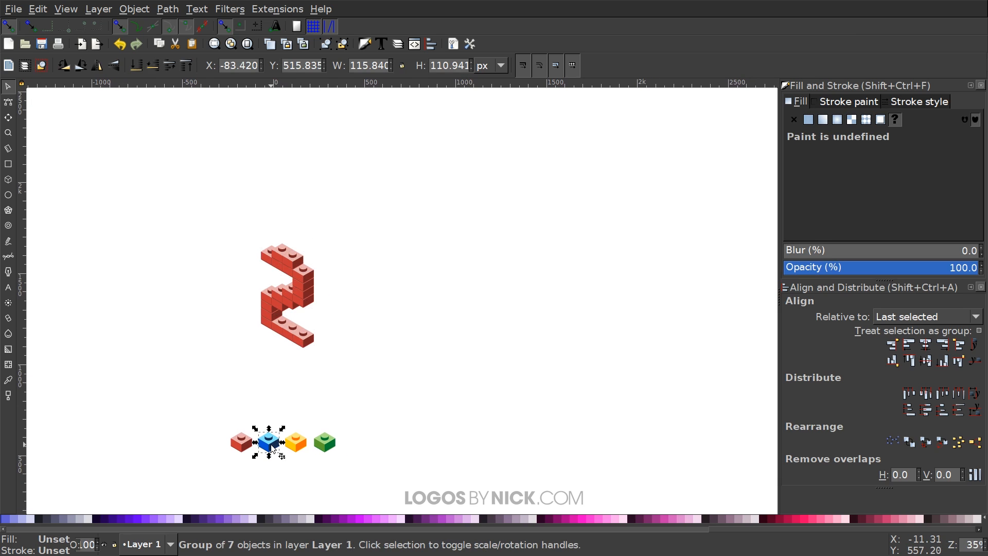
scroll(267, 416, up, 2)
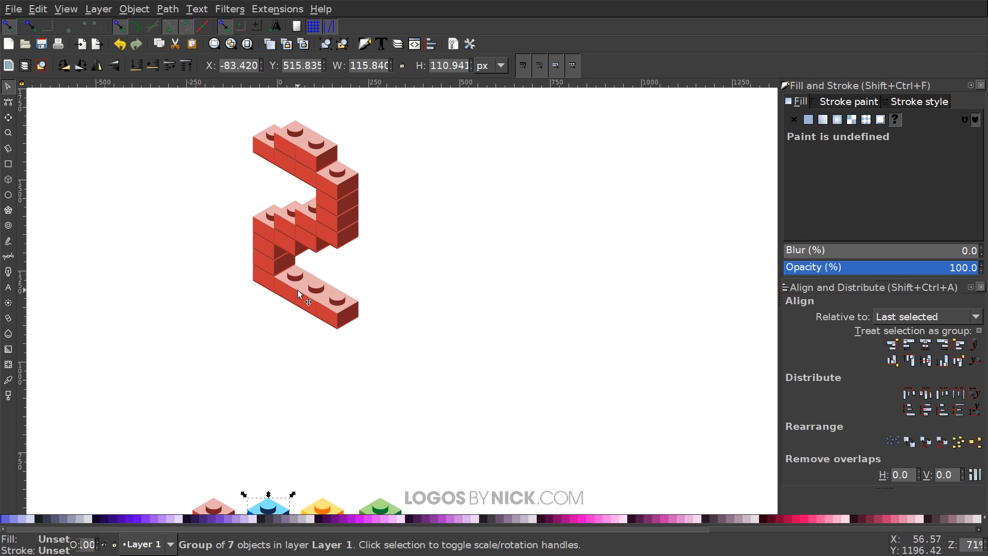
shift+click(305, 300)
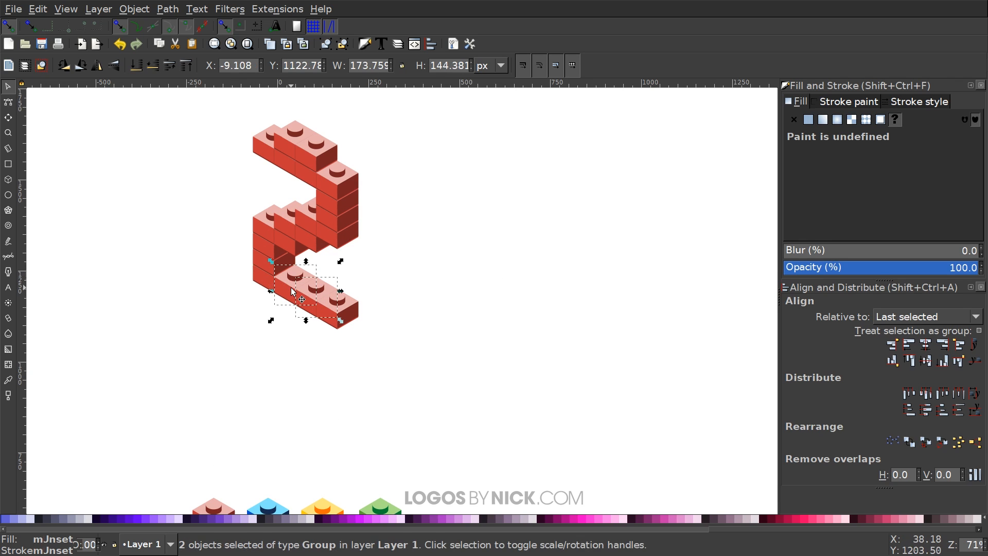
drag(298, 293, 551, 300)
drag(451, 377, 389, 324)
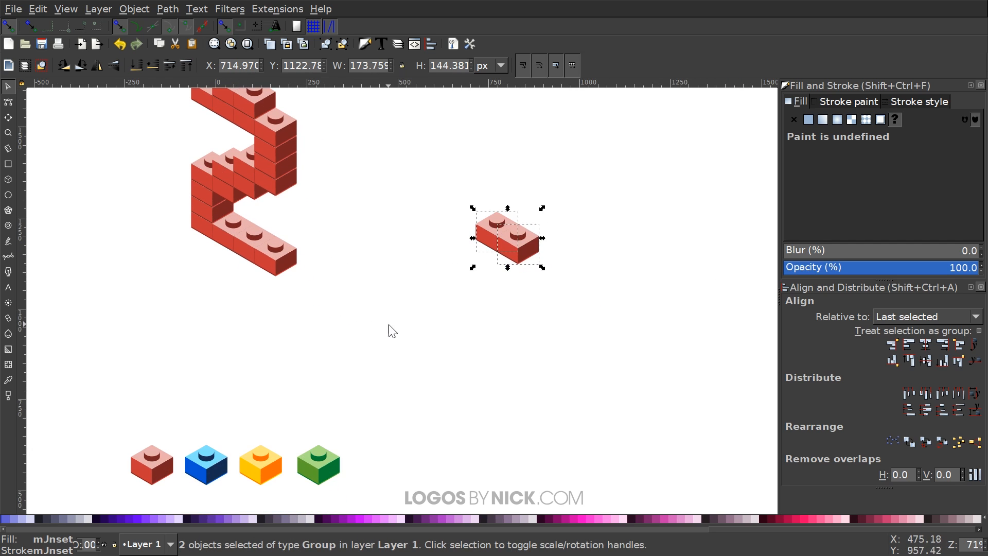
click(389, 324)
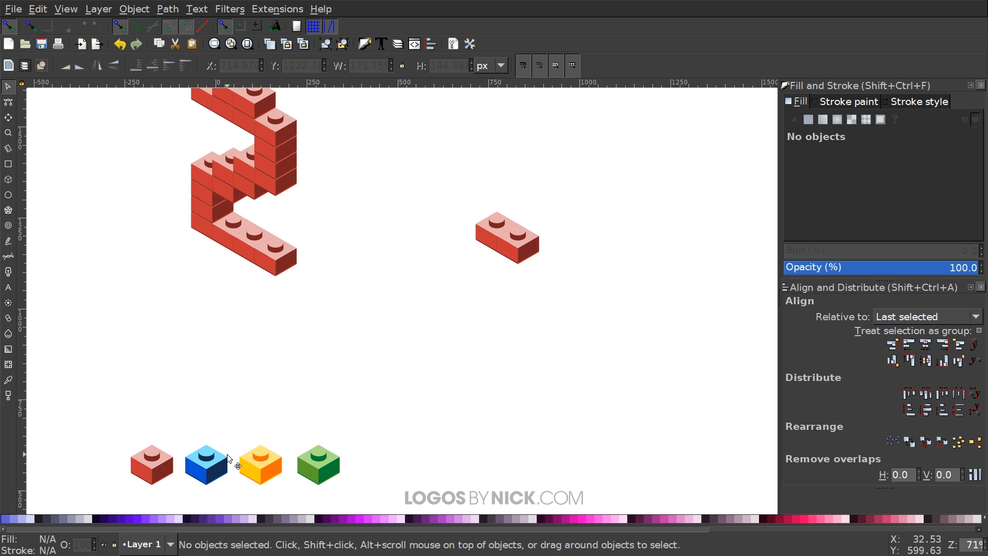
Duplicate the blue brick and snap the copy exactly over the separate red pair's back brick at X about 715, Y about 1156 px.
click(227, 454)
drag(227, 453, 523, 249)
ctrl+scroll(523, 249, up, 3)
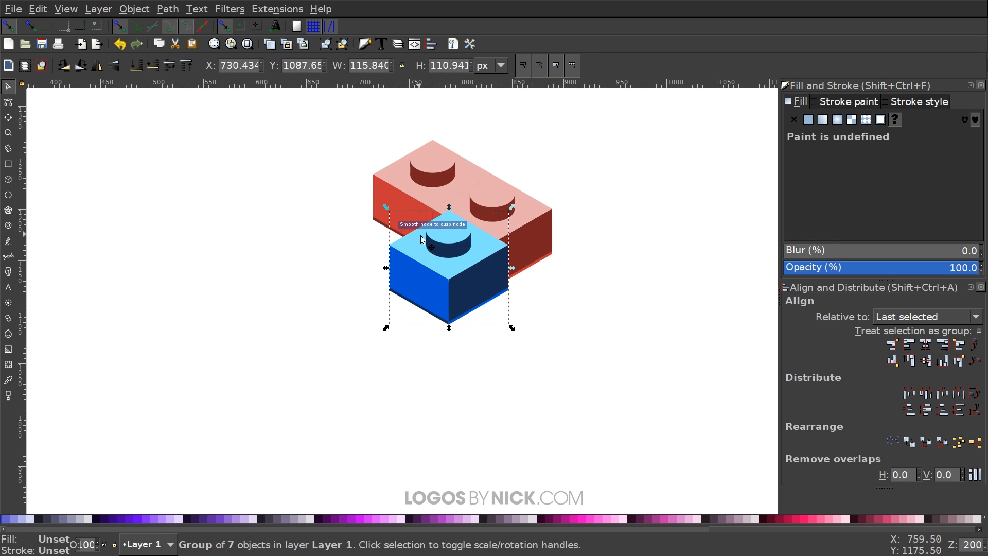
drag(421, 237, 404, 188)
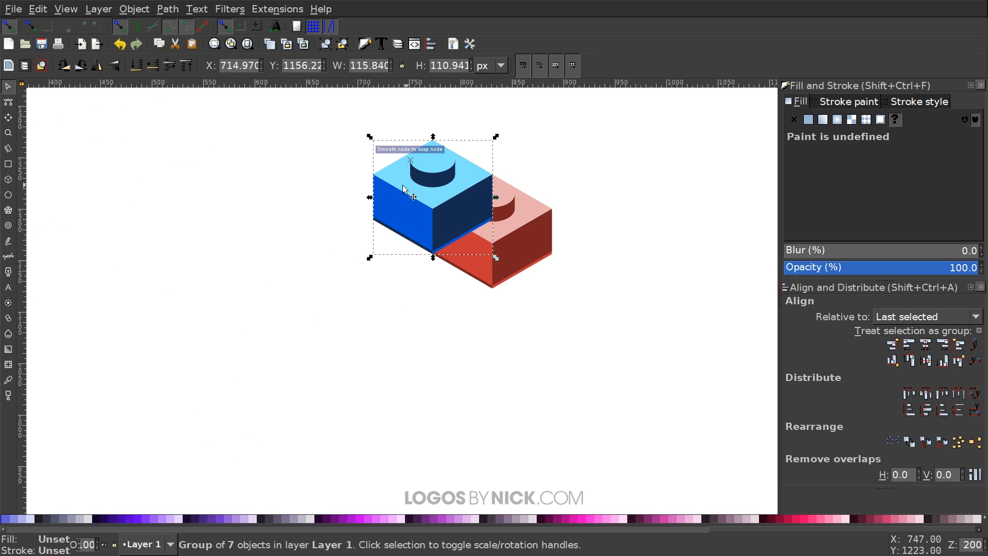
Delete the two red guide bricks, leaving only the blue brick in place.
key(alt)
key(alt)
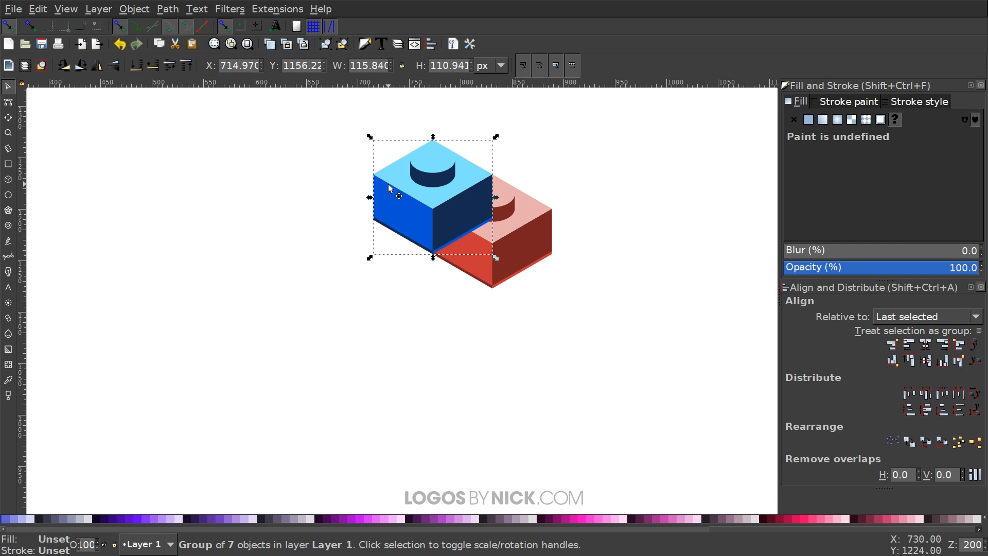
key(Escape)
drag(494, 234, 584, 297)
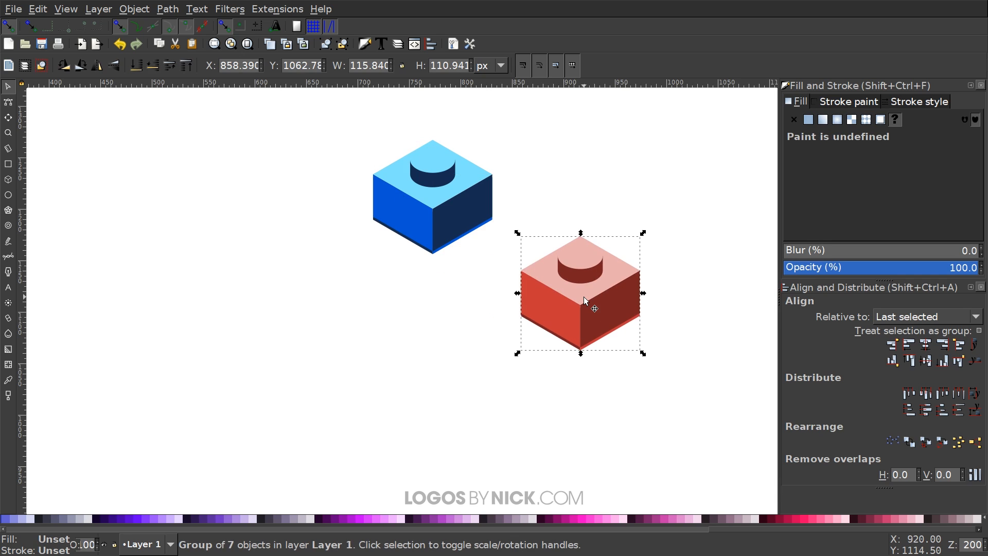
key(Delete)
Duplicate the blue brick and snap the copy to its front at X about 773, Y about 1123 px.
click(409, 186)
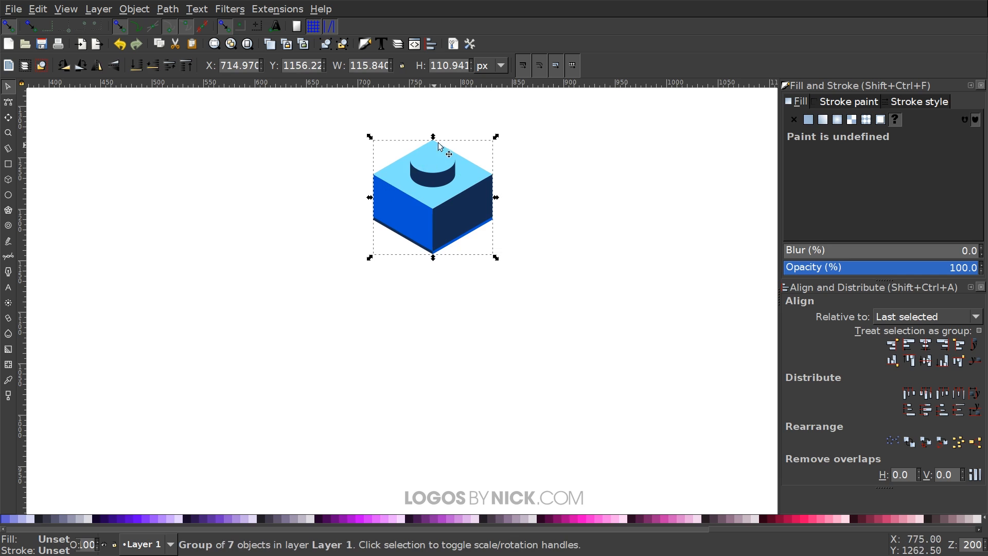
key(ctrl+d)
drag(436, 147, 470, 340)
key(3)
scroll(504, 213, down, 3)
scroll(424, 453, down, 1)
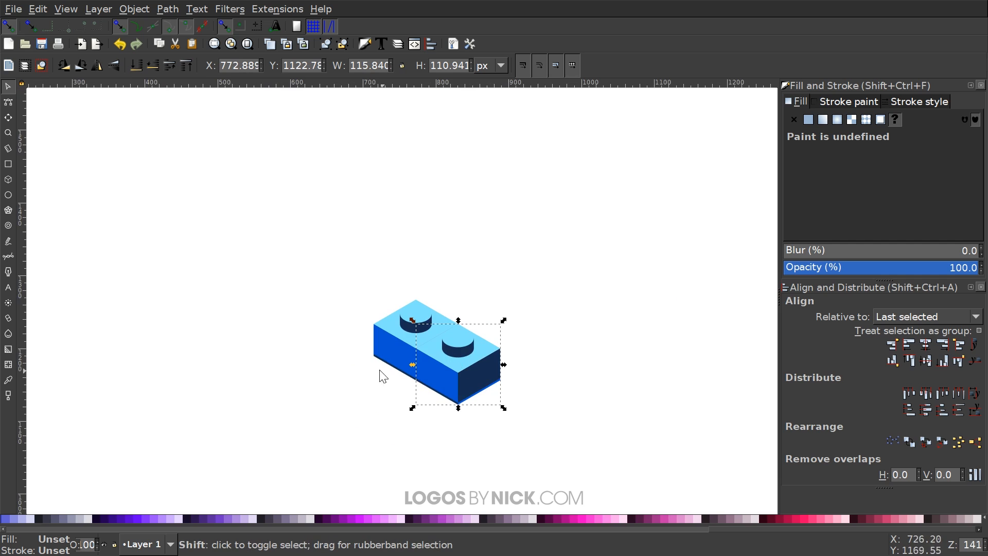
Duplicate the blue pair twice to build a four-brick row on top of it, with the front copy at X about 773, Y about 1133 px.
shift+click(384, 341)
key(ctrl+d)
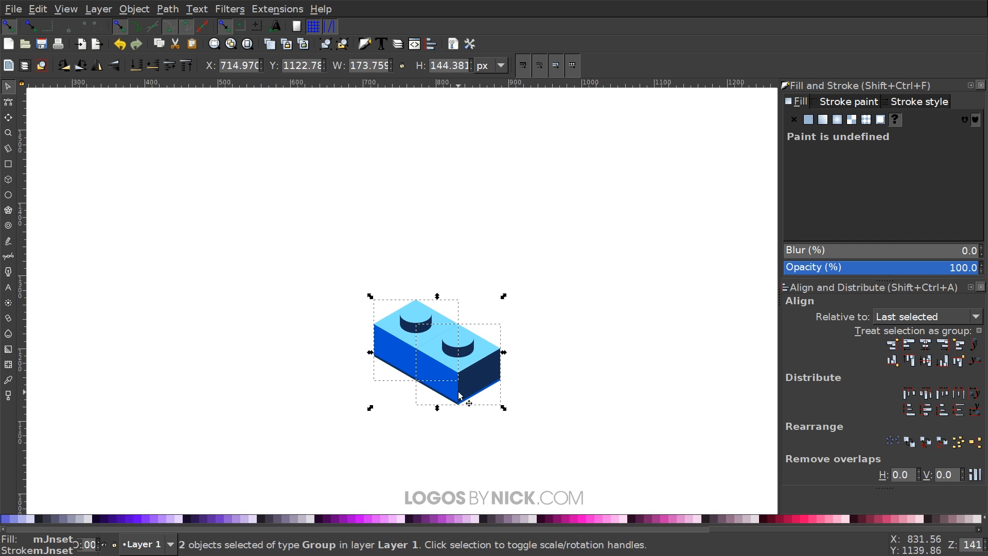
drag(461, 397, 417, 331)
key(ctrl+d)
drag(342, 287, 431, 336)
scroll(431, 337, down, 2)
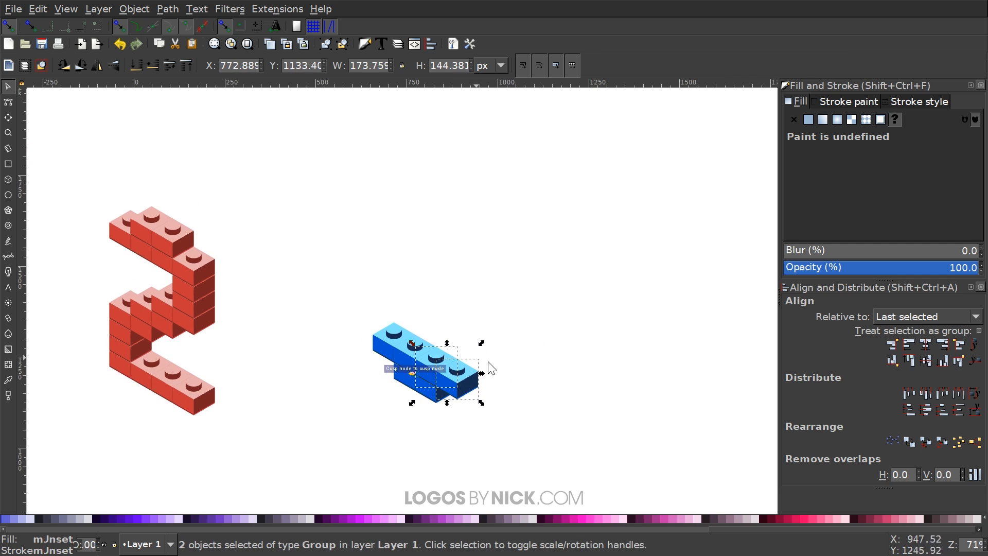
Duplicate the blue row's front brick and snap the copy onto its back end at X about 657, Y about 1275 px.
click(468, 405)
scroll(539, 379, up, 2)
click(530, 404)
drag(531, 404, 405, 307)
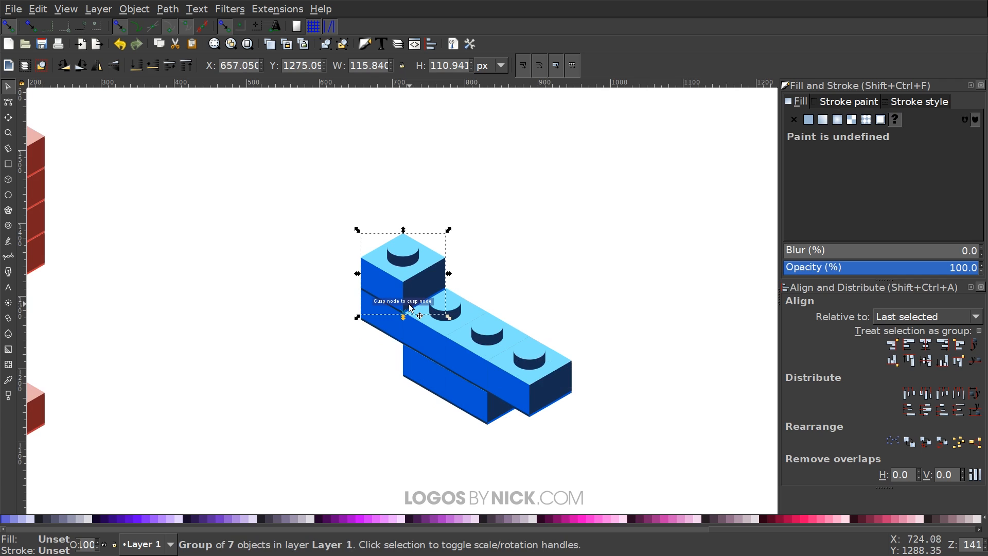
Duplicate the two stacked back-end bricks twice upward to extend the blue tower, with the top pair at Y about 1405 px.
shift+click(390, 327)
key(ctrl)
drag(388, 236, 402, 204)
scroll(455, 265, up, 1)
scroll(397, 303, up, 1)
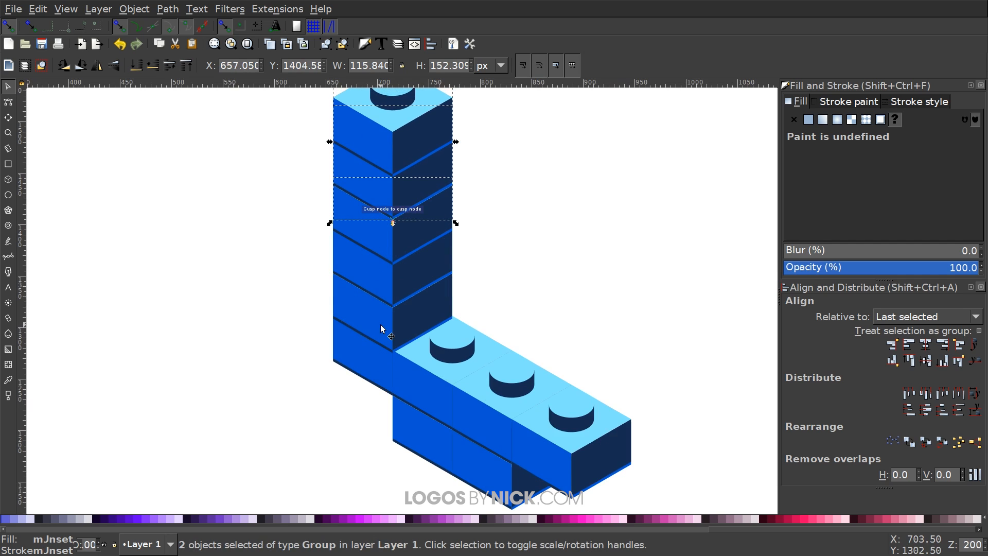
scroll(446, 287, down, 2)
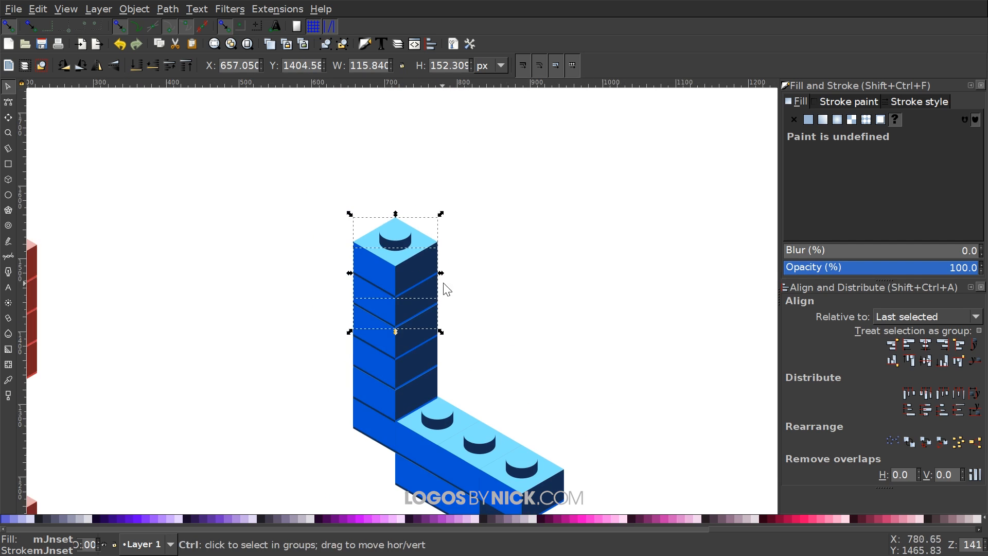
Duplicate the five upper bricks of the blue tower and snap them onto the row's front end at X about 831, Y about 1177 px.
shift+click(416, 283)
shift+click(418, 301)
shift+click(418, 319)
drag(417, 320, 525, 383)
scroll(510, 379, up, 4)
scroll(462, 387, down, 1)
scroll(462, 387, down, 1)
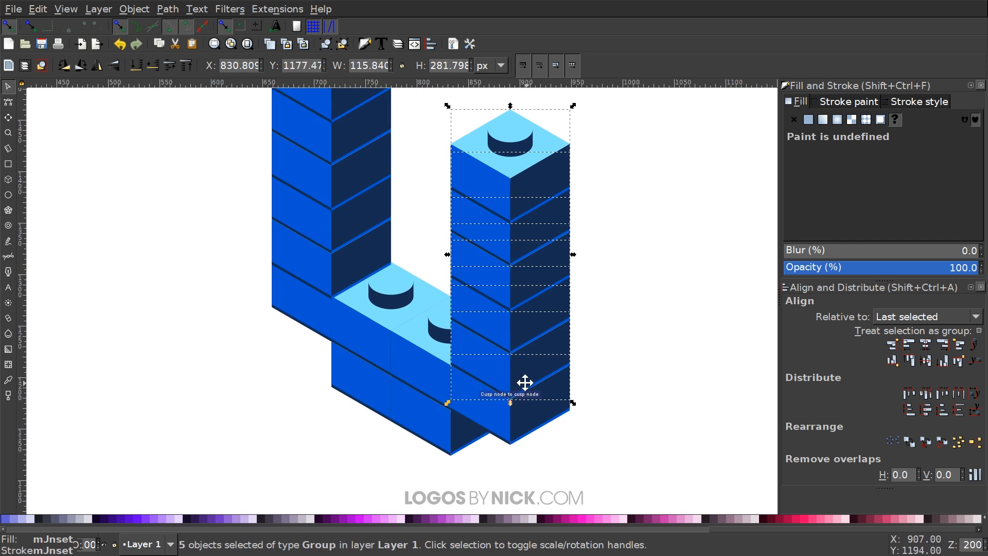
Duplicate the four-brick blue row and snap the copy across both tower tops at X about 657, Y about 1390 px.
click(481, 416)
shift+click(400, 350)
shift+click(355, 329)
shift+click(290, 312)
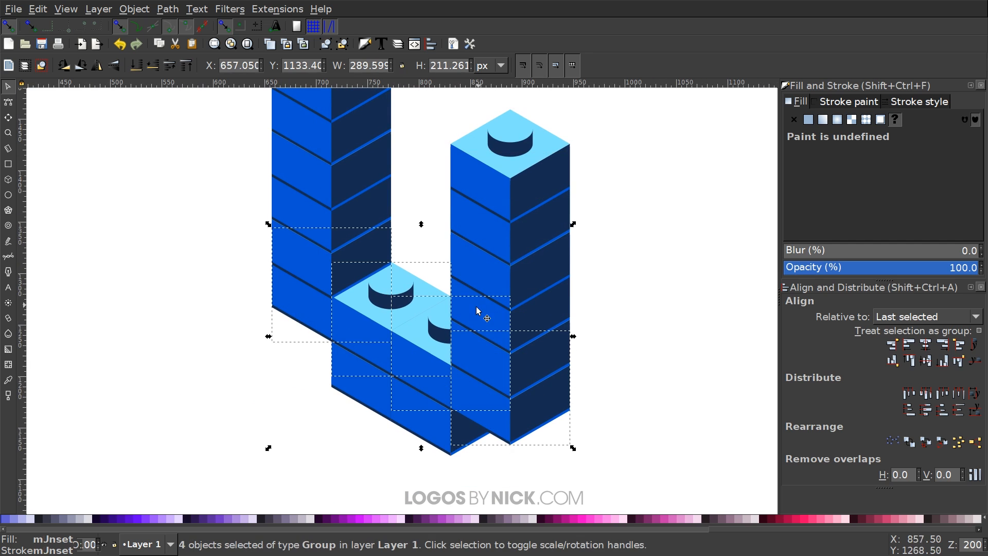
scroll(375, 408, down, 3)
scroll(428, 463, up, 1)
drag(427, 463, 421, 332)
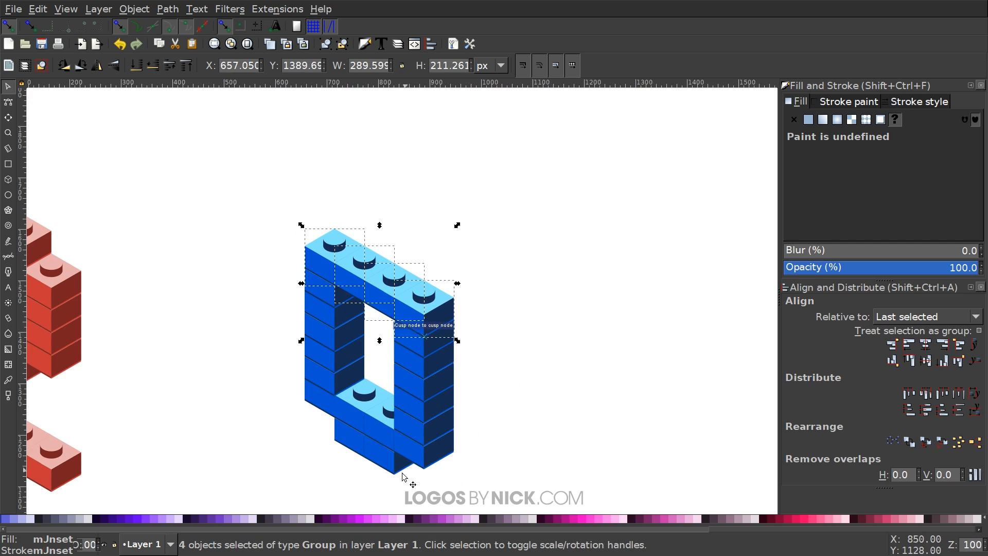
Duplicate the two bottom bricks of the blue 0 and snap the copy onto the middle of its top row.
click(353, 449)
shift+click(391, 466)
drag(391, 466, 382, 285)
Move the whole blue 0 beside the red 2, at X about 323, Y about 1123 px.
scroll(512, 311, down, 2)
drag(576, 418, 359, 170)
drag(485, 315, 403, 316)
scroll(404, 316, down, 1)
scroll(418, 337, down, 5)
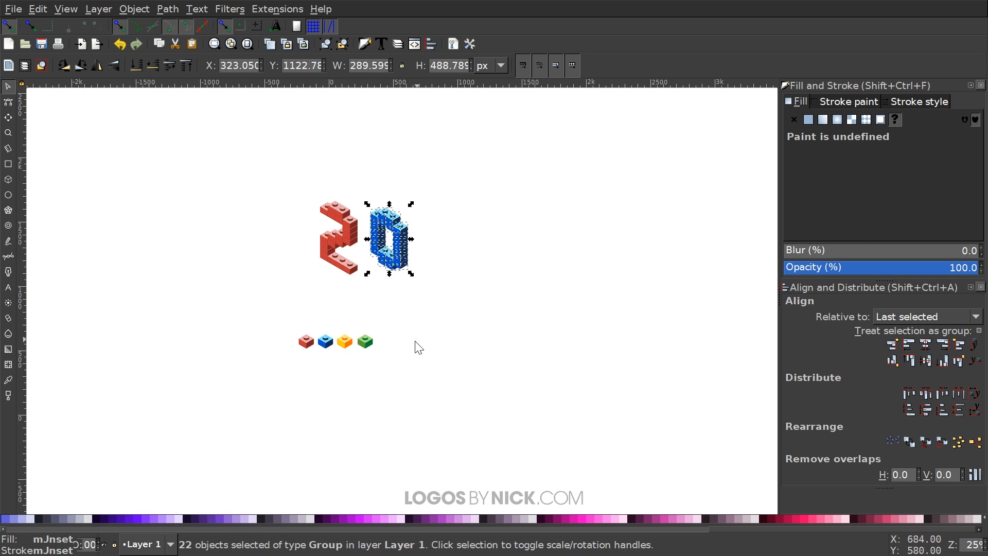
click(325, 316)
Place a copy of the yellow source brick beside the blue 0 at X about 751, Y about 1190 px.
scroll(324, 315, up, 1)
scroll(332, 350, up, 4)
drag(507, 262, 393, 362)
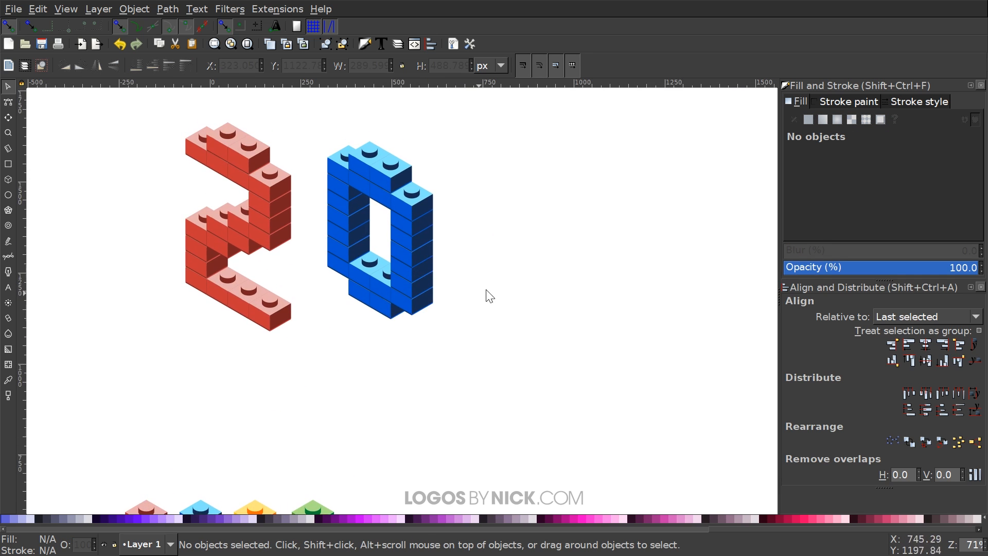
drag(420, 320, 428, 292)
drag(355, 370, 363, 418)
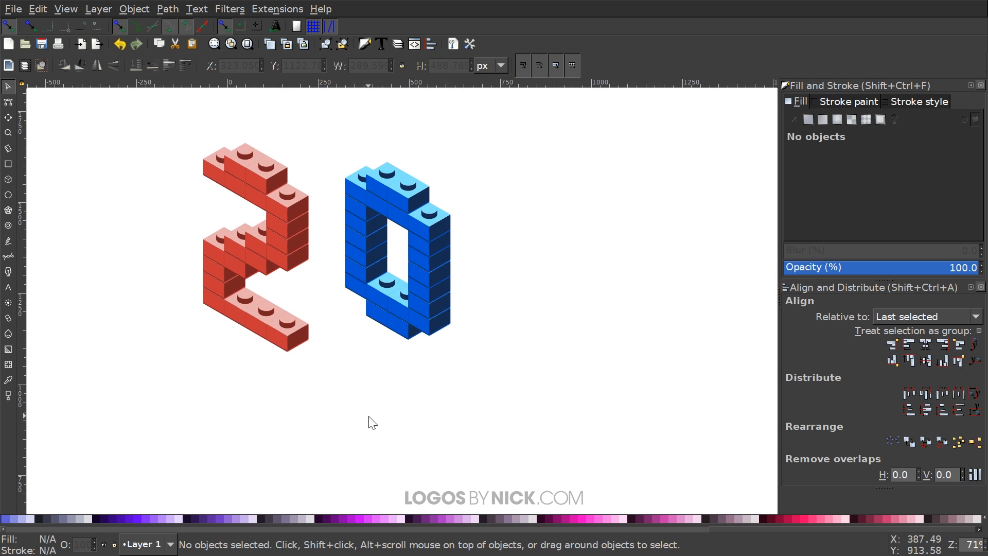
scroll(404, 326, down, 2)
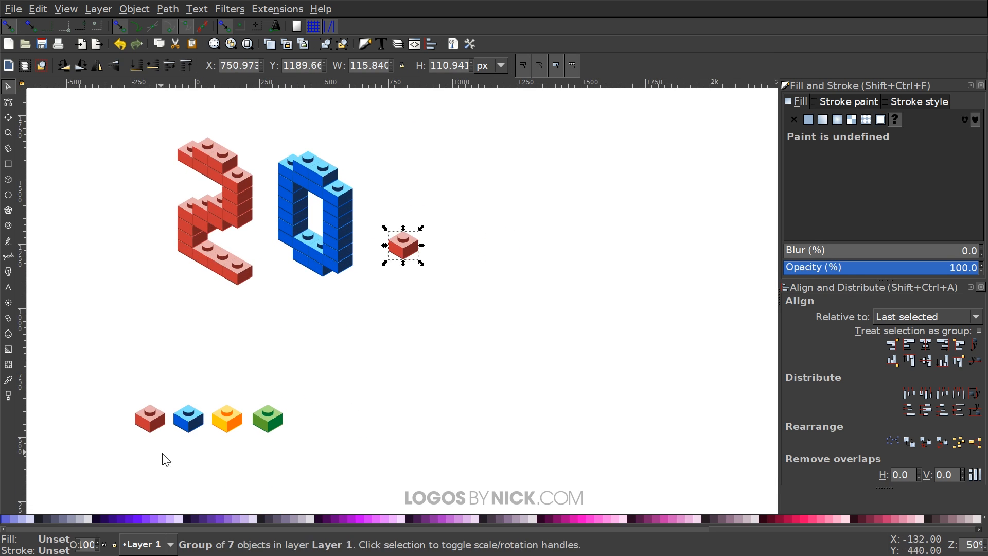
scroll(388, 227, up, 3)
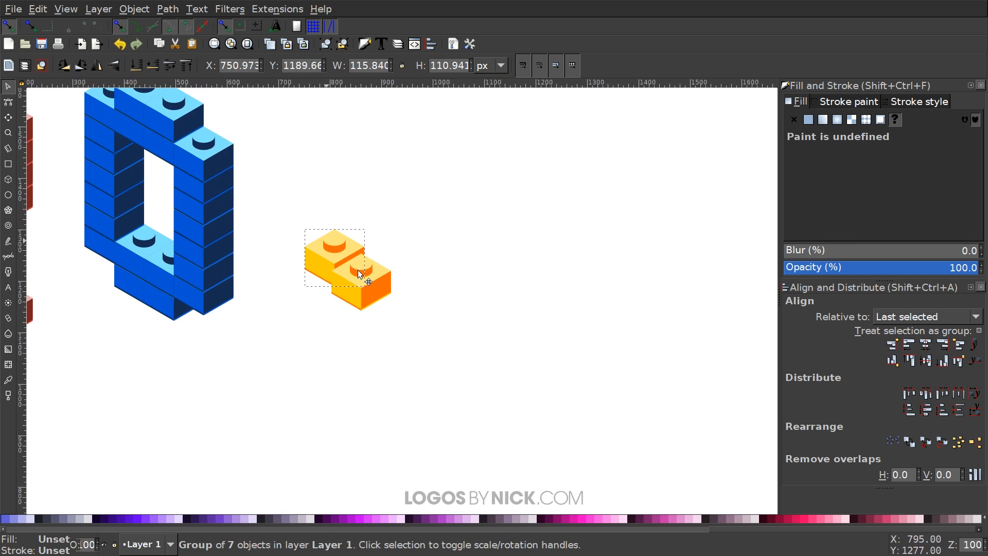
Extend the yellow brick into a diagonal row with snapped duplicates, placing a two-brick copy at X about 867, Y about 1093 px.
shift+click(359, 273)
scroll(555, 311, up, 5)
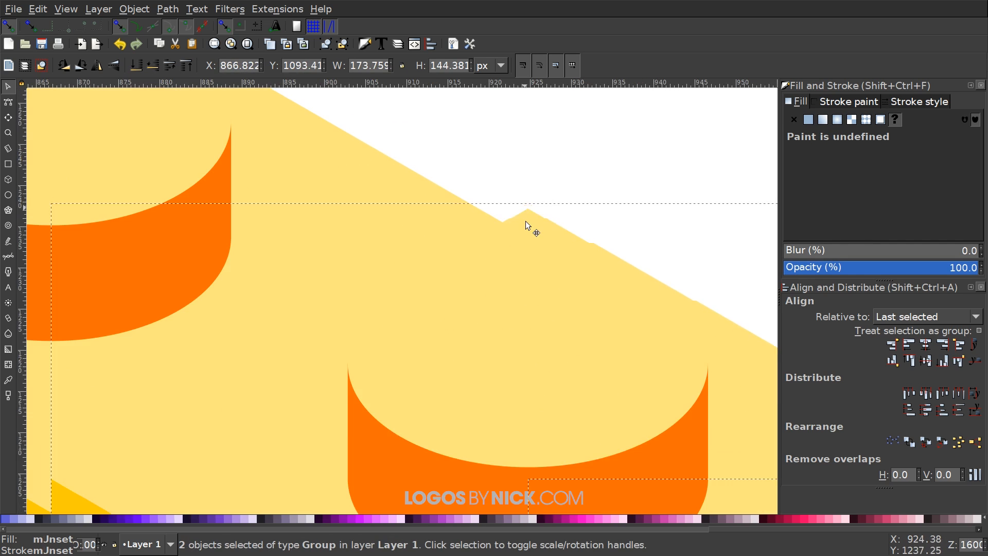
scroll(530, 223, down, 3)
scroll(449, 343, down, 1)
Duplicate the yellow two-brick layers upward into a tower, with the last copied bricks at X about 809, Y about 1343 px.
key(ctrl+d)
drag(381, 463, 381, 372)
key(ctrl+d)
drag(387, 412, 387, 321)
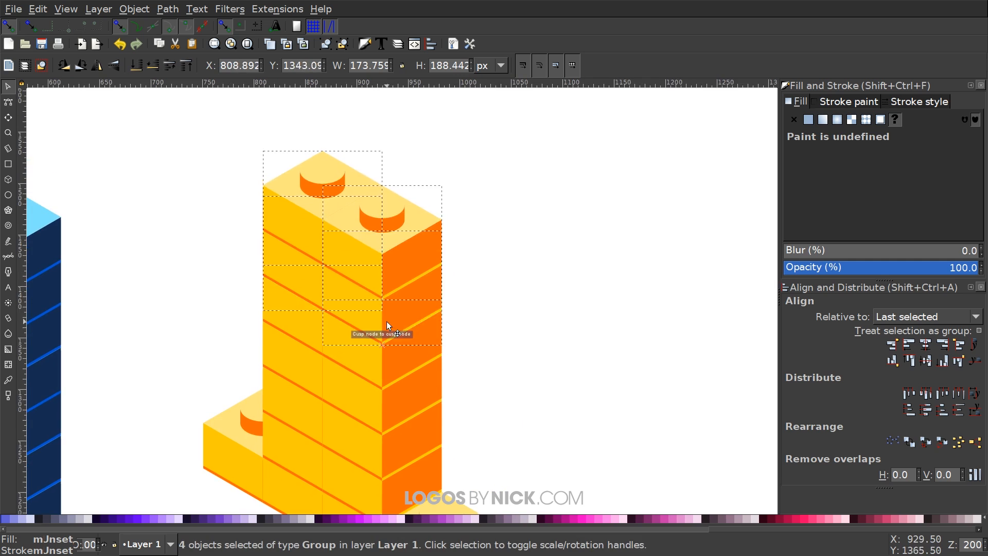
Add duplicated yellow bricks to the tower's upper back side to form the flag of the 1, and place the digit beside the blue 0.
click(459, 391)
key(ctrl+d)
drag(459, 391, 446, 347)
key(ctrl+d)
key(ctrl+d)
drag(446, 347, 447, 302)
scroll(419, 308, down, 5)
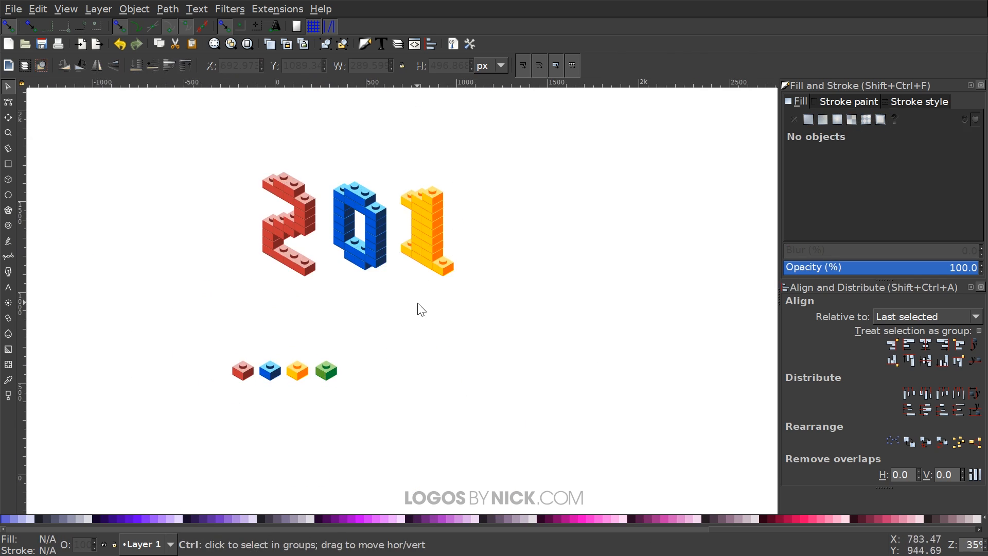
Copy the green source brick beside the yellow 1, duplicate it into a row, and snap a two-brick copy at X about 1247, Y about 1200 px.
click(272, 430)
drag(273, 430, 528, 258)
scroll(527, 246, up, 3)
drag(528, 299, 606, 299)
key(ctrl+d)
scroll(649, 311, up, 4)
shift+click(367, 416)
key(ctrl+d)
drag(484, 479, 400, 366)
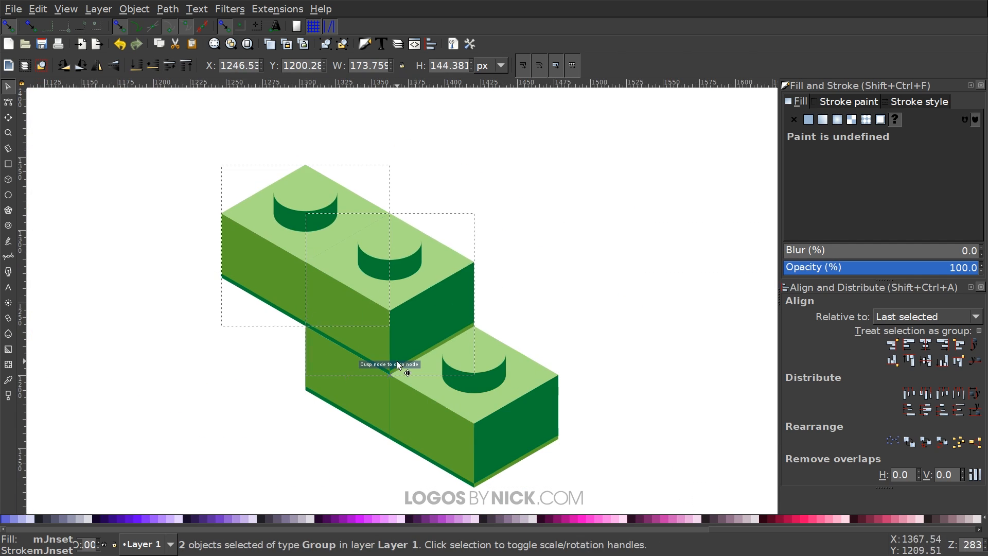
Stack green bricks on both ends of the row and add a duplicated pair above the gap at X about 1310, Y about 1305 px.
click(496, 401)
drag(375, 298, 374, 153)
scroll(375, 157, down, 3)
drag(374, 206, 631, 419)
scroll(566, 308, down, 3)
drag(511, 445, 512, 265)
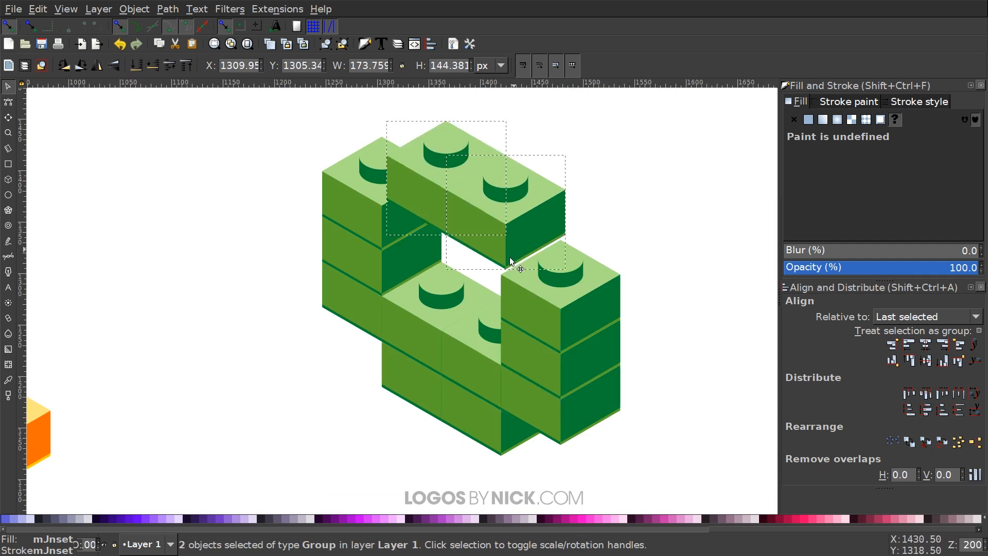
Duplicate green bricks upward to build the upper loop of the 8, with the top pair at X about 1304, Y about 1431 px.
click(360, 325)
key(ctrl+d)
drag(383, 386, 376, 311)
scroll(376, 311, up, 5)
scroll(377, 309, down, 5)
shift+click(451, 411)
key(ctrl+d)
drag(486, 432, 486, 329)
Move the whole green 8 closer to the yellow 1.
scroll(485, 329, down, 4)
drag(631, 388, 490, 205)
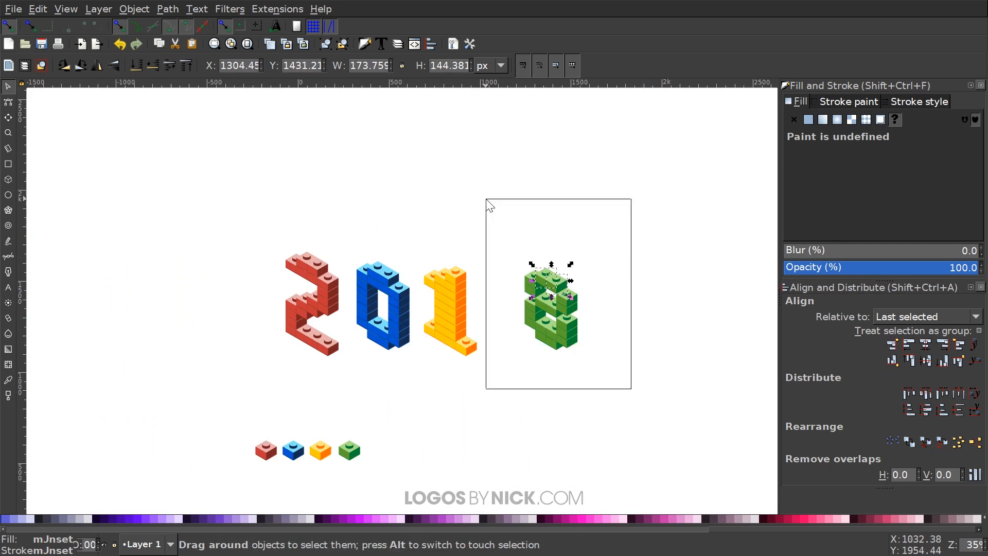
drag(597, 415, 302, 148)
click(505, 413)
Move all four digits together upward, away from the source bricks, to X about -71, Y about 1439 px.
drag(600, 412, 206, 201)
drag(443, 308, 442, 219)
click(497, 409)
scroll(497, 409, up, 4)
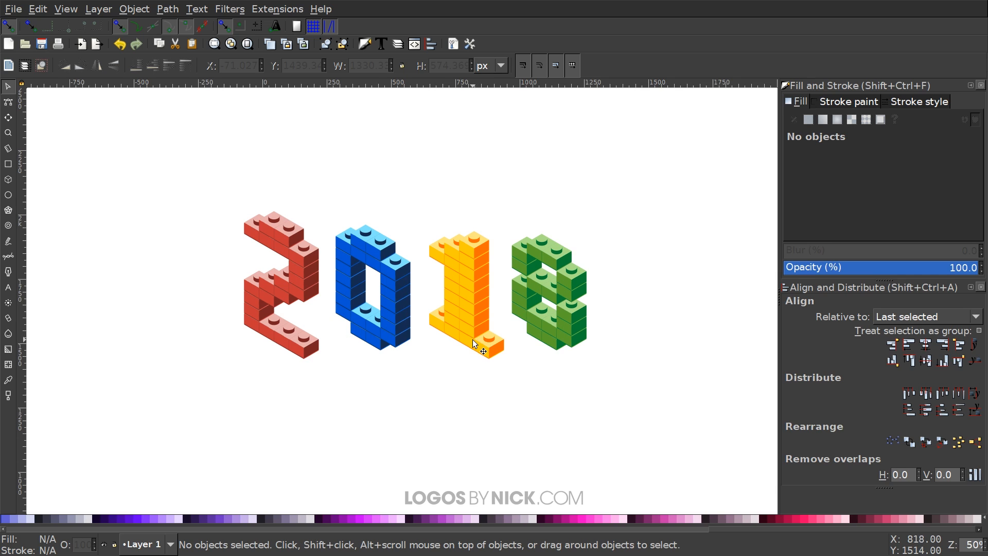
drag(479, 342, 484, 353)
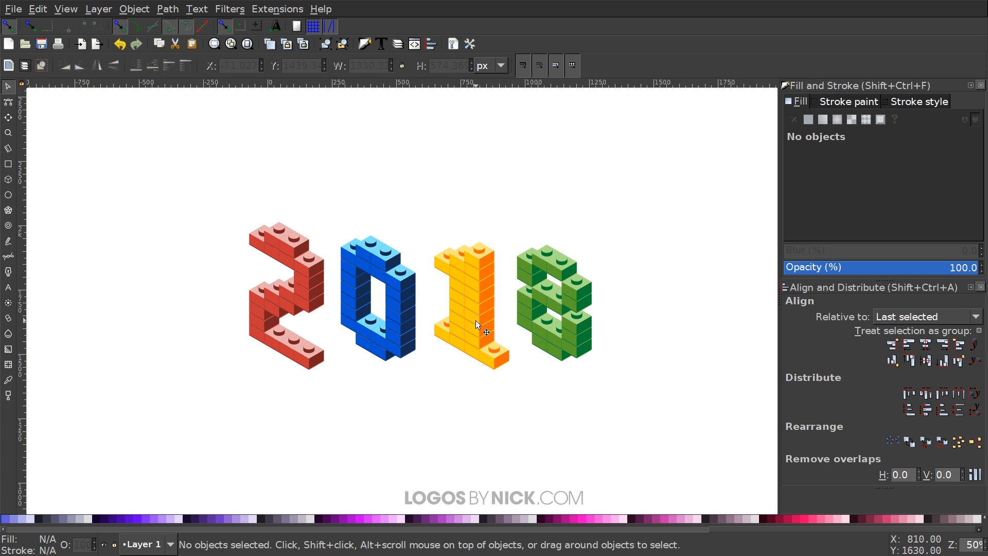